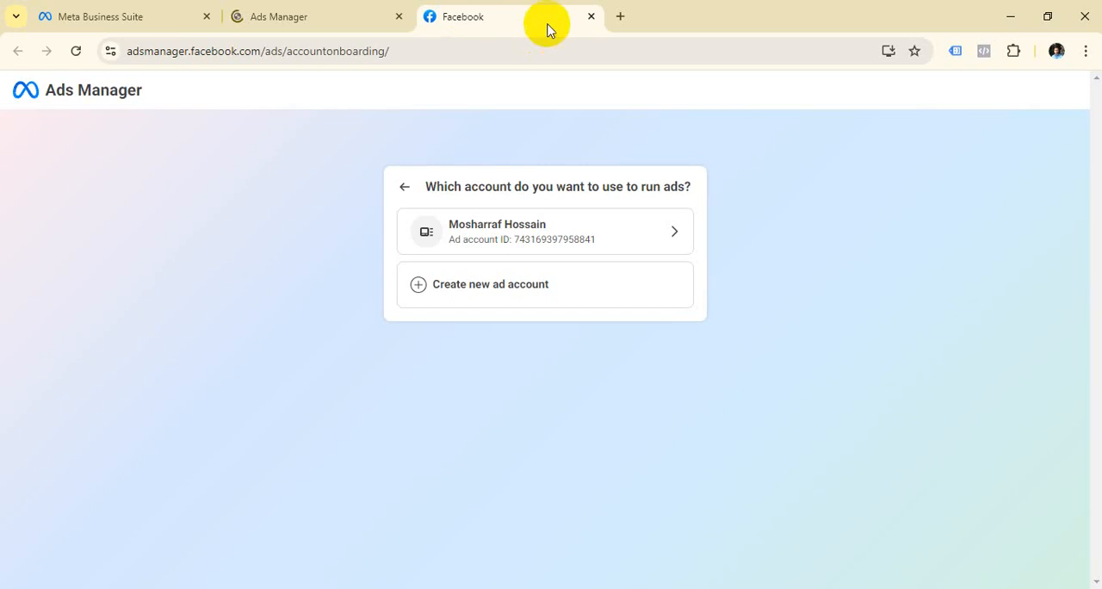
Step: Close the extra account onboarding tab and submit Ecommerce as the business industry
click(591, 17)
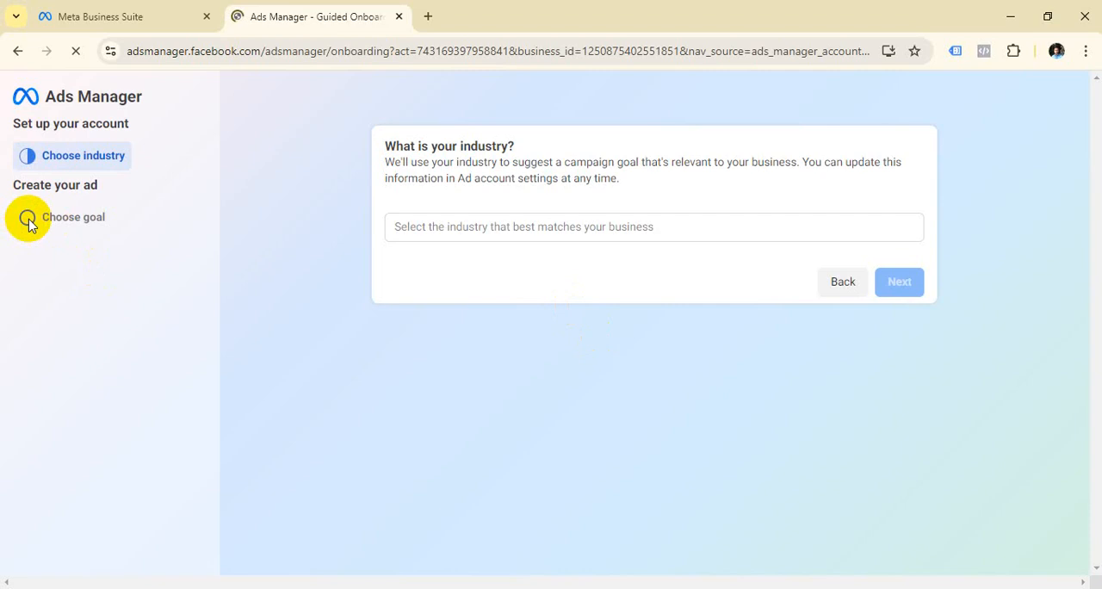
click(465, 234)
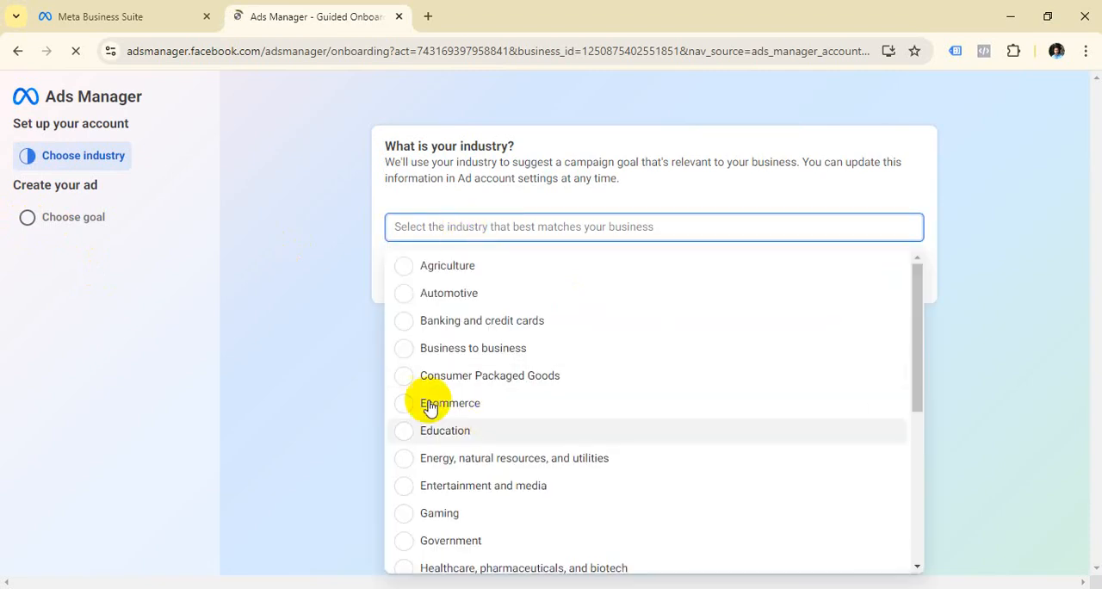
click(155, 263)
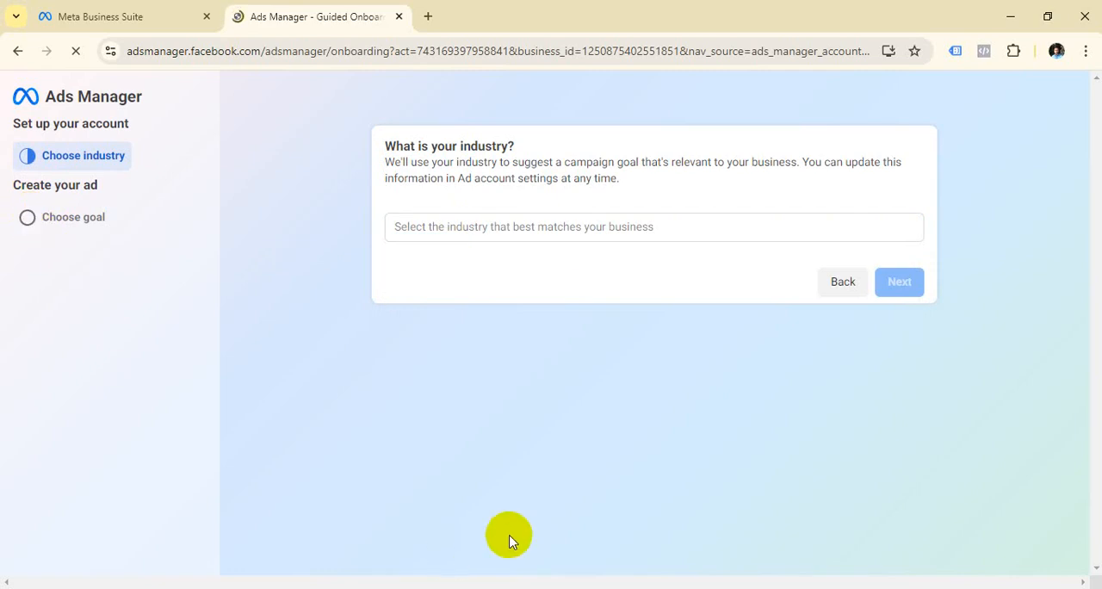
click(422, 227)
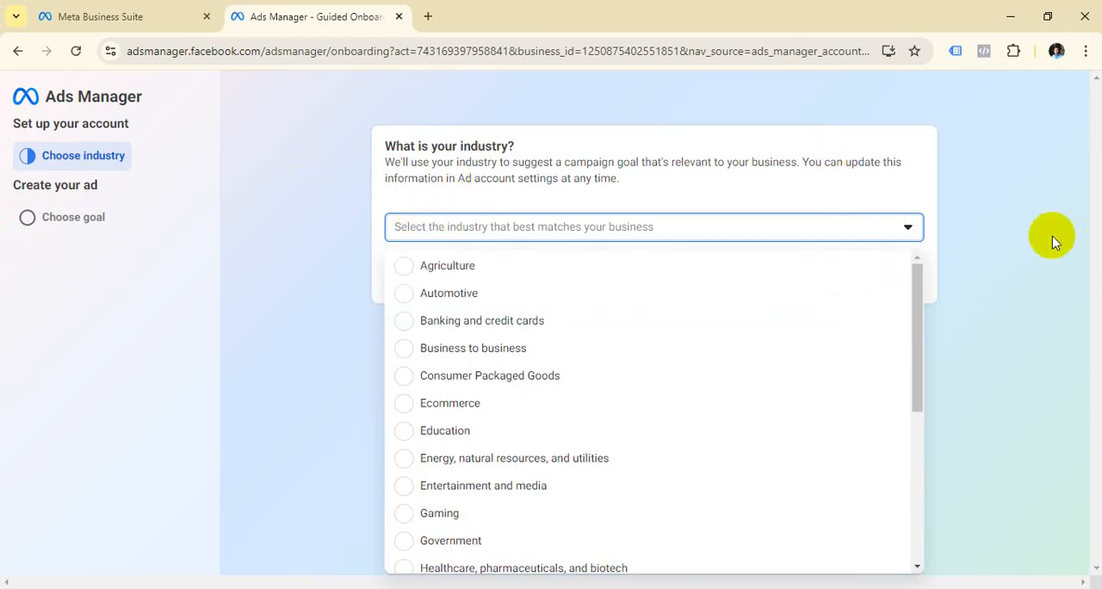
click(910, 228)
click(910, 228)
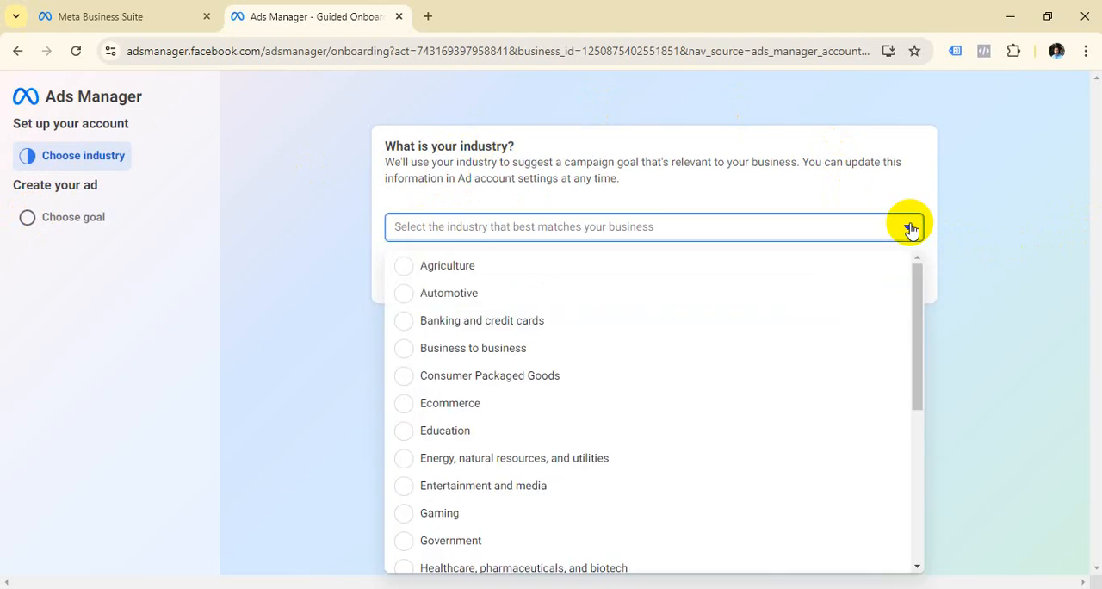
scroll(561, 409, down, 2)
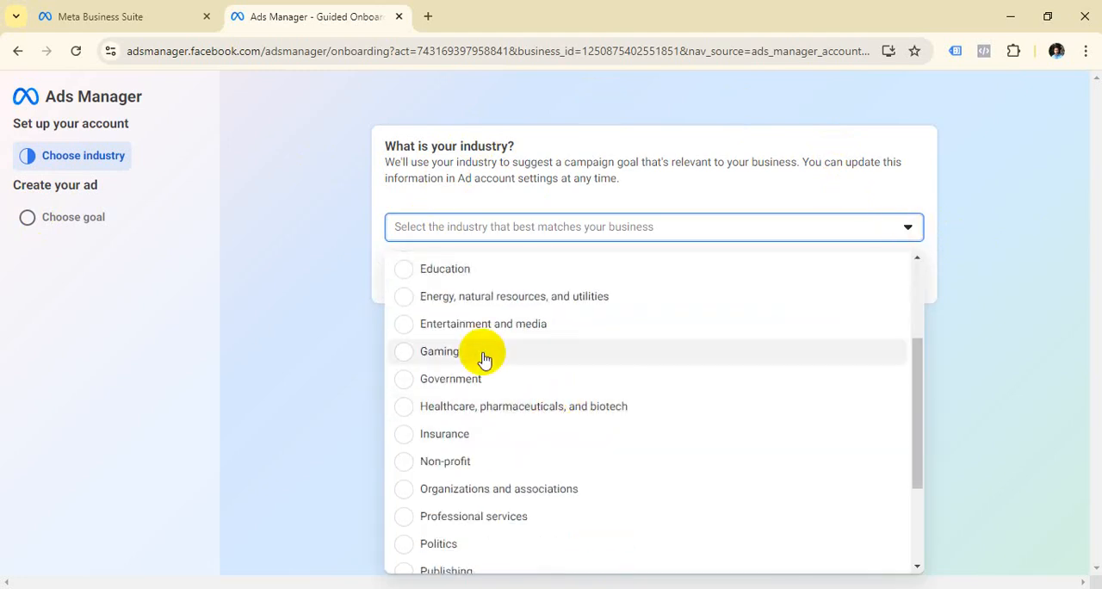
scroll(482, 362, up, 1)
scroll(492, 413, down, 3)
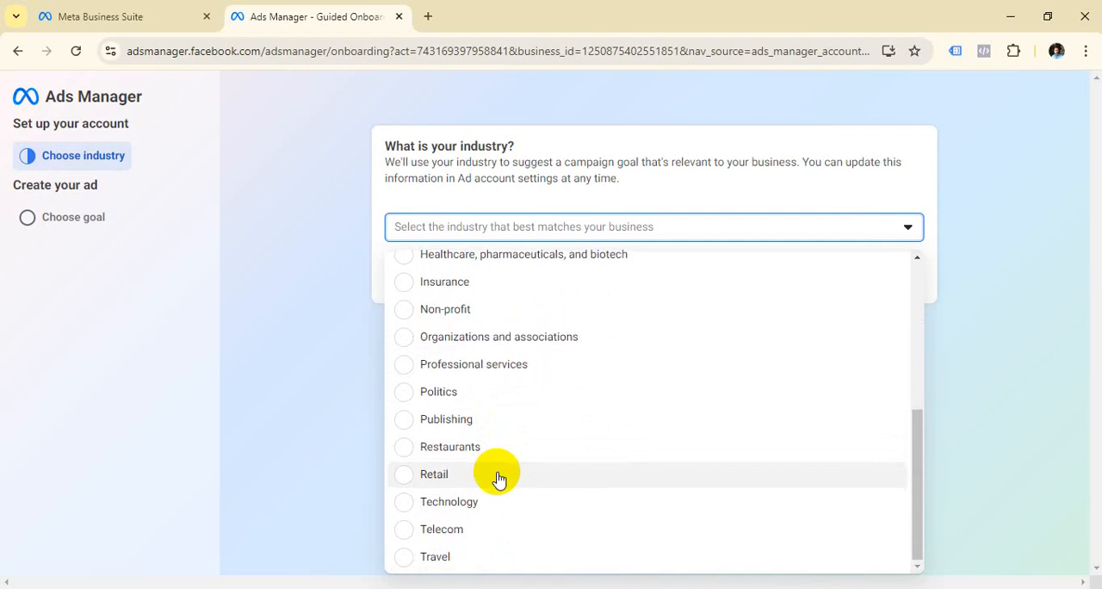
scroll(494, 477, up, 5)
click(463, 404)
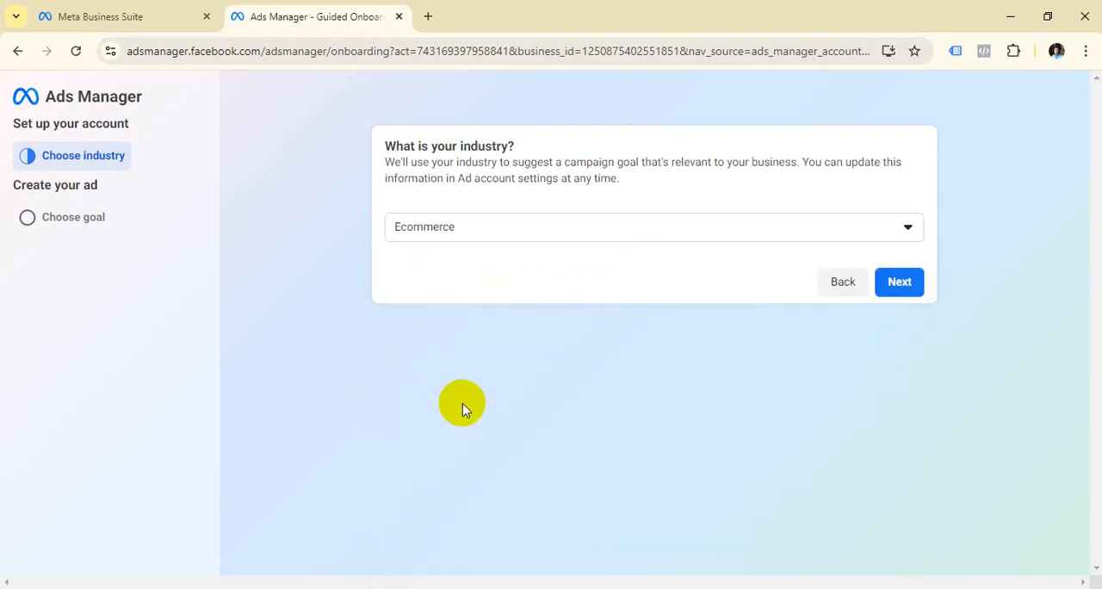
click(895, 286)
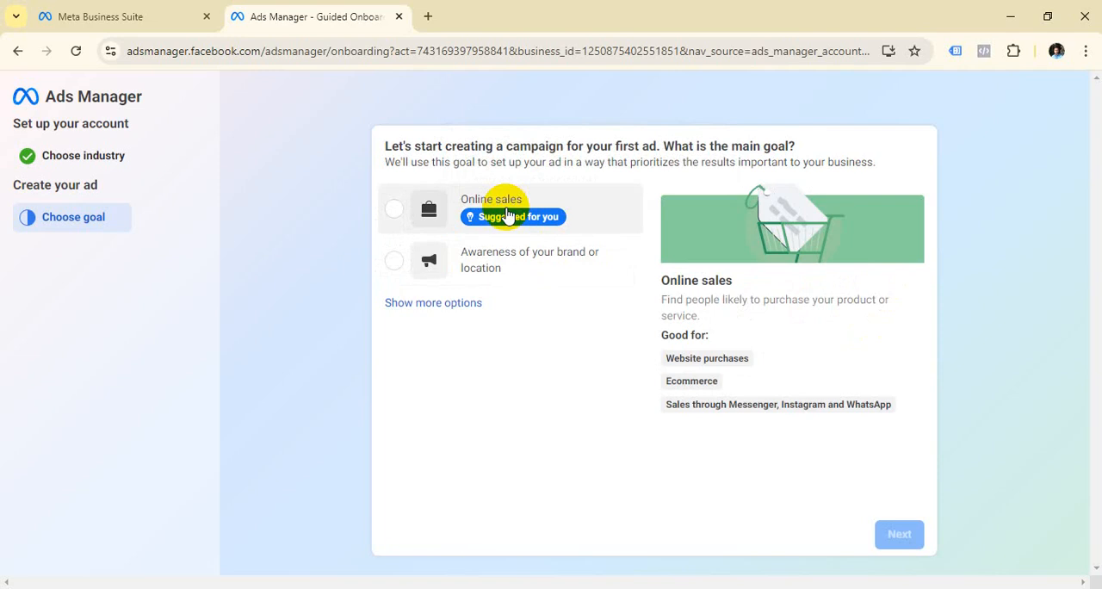
Step: Return to the start of the onboarding and choose the existing business and its existing ad account
click(20, 51)
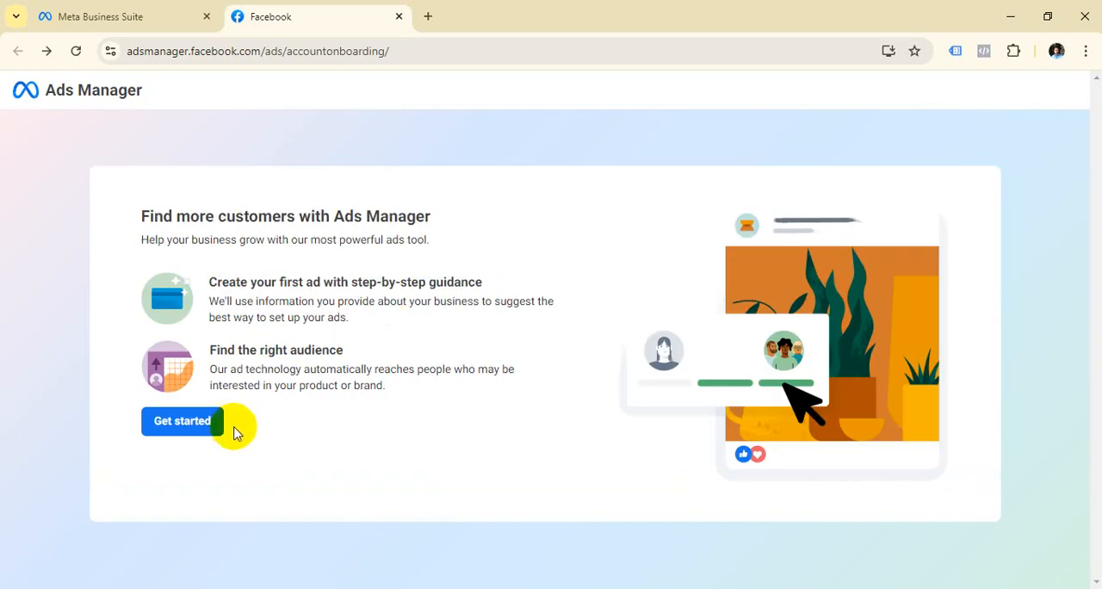
click(182, 426)
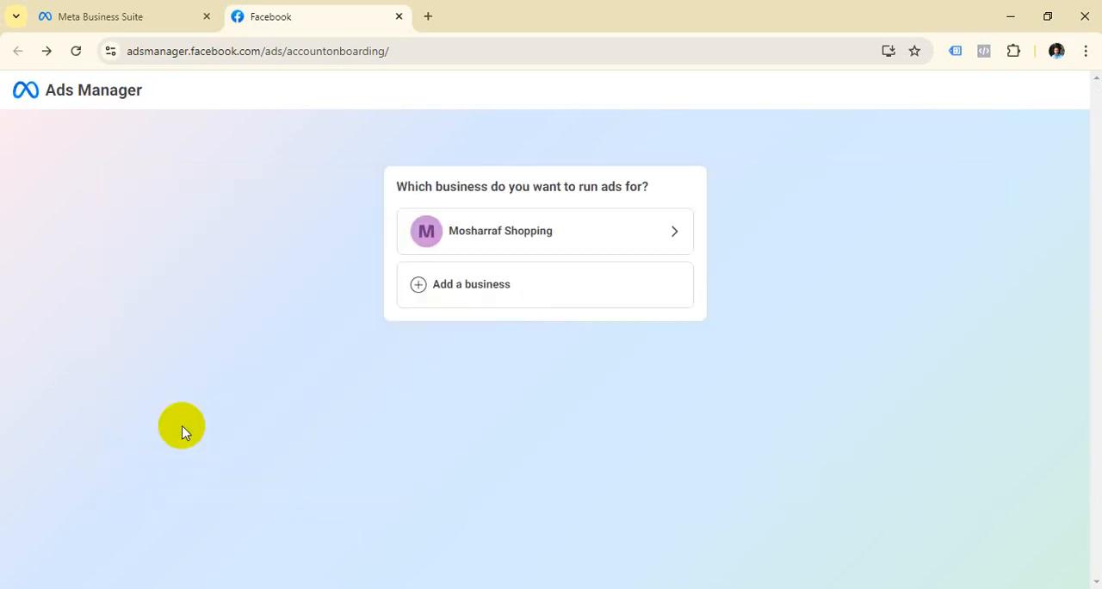
click(477, 246)
click(528, 249)
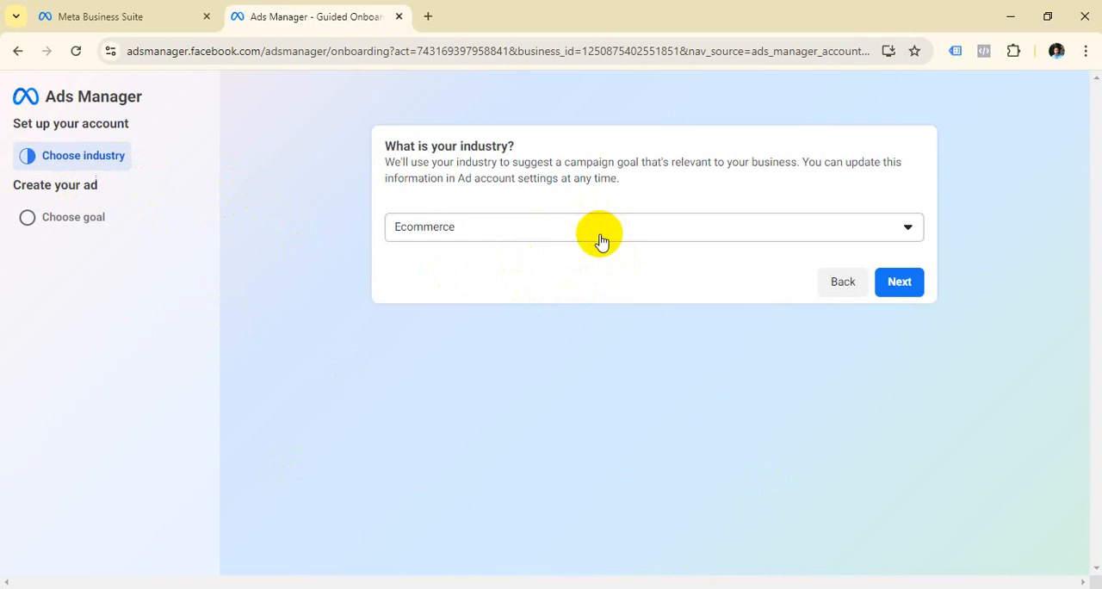
Step: Look through the full industry list, keep Ecommerce selected and proceed to the campaign goal choice
click(911, 228)
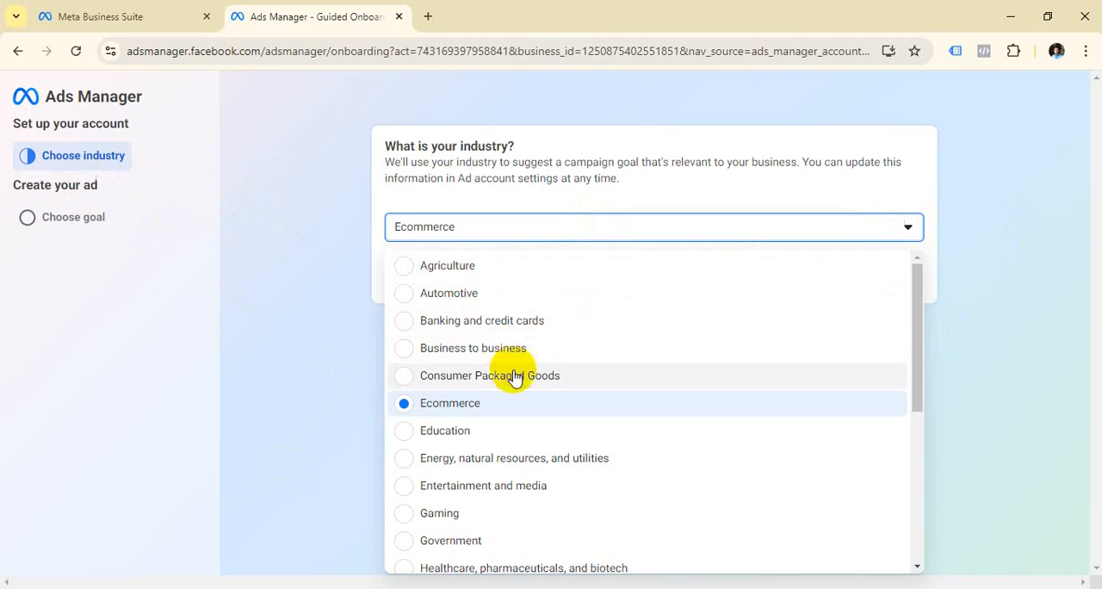
scroll(534, 396, down, 1)
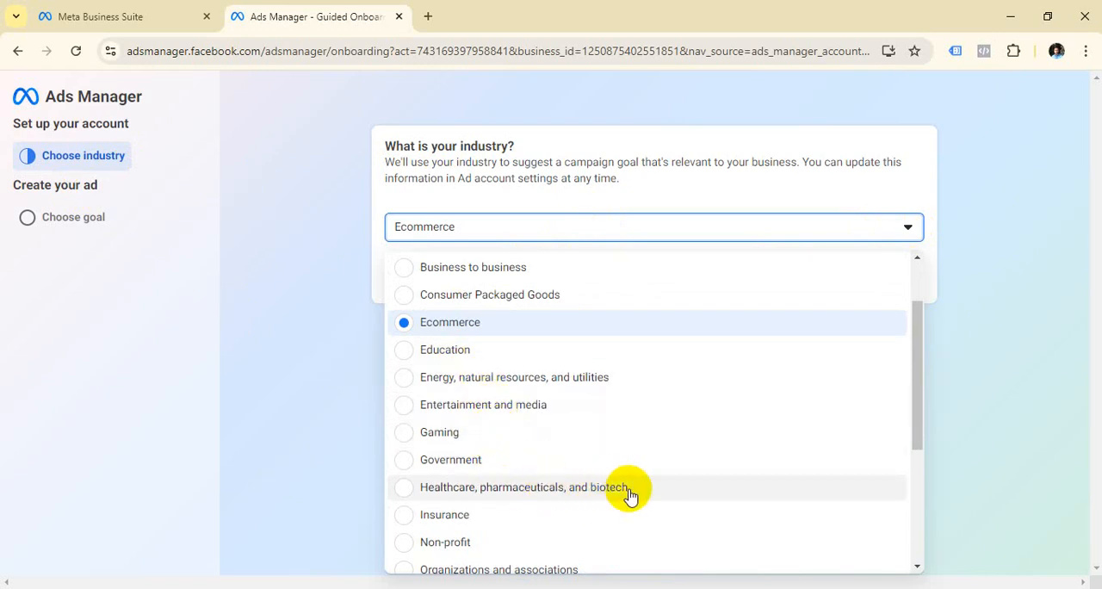
scroll(516, 431, down, 1)
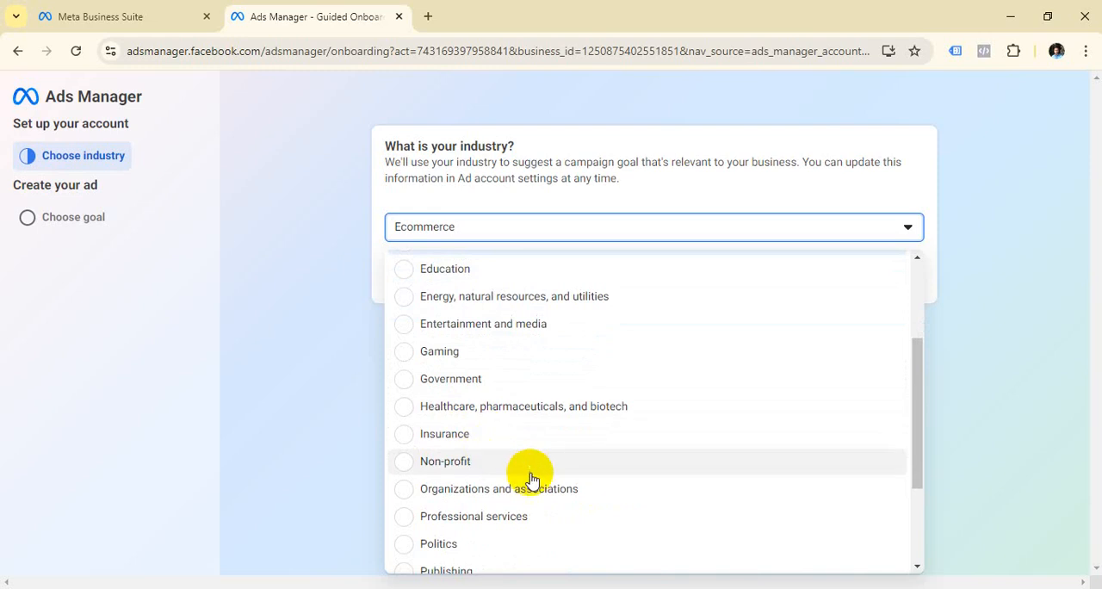
scroll(517, 460, down, 1)
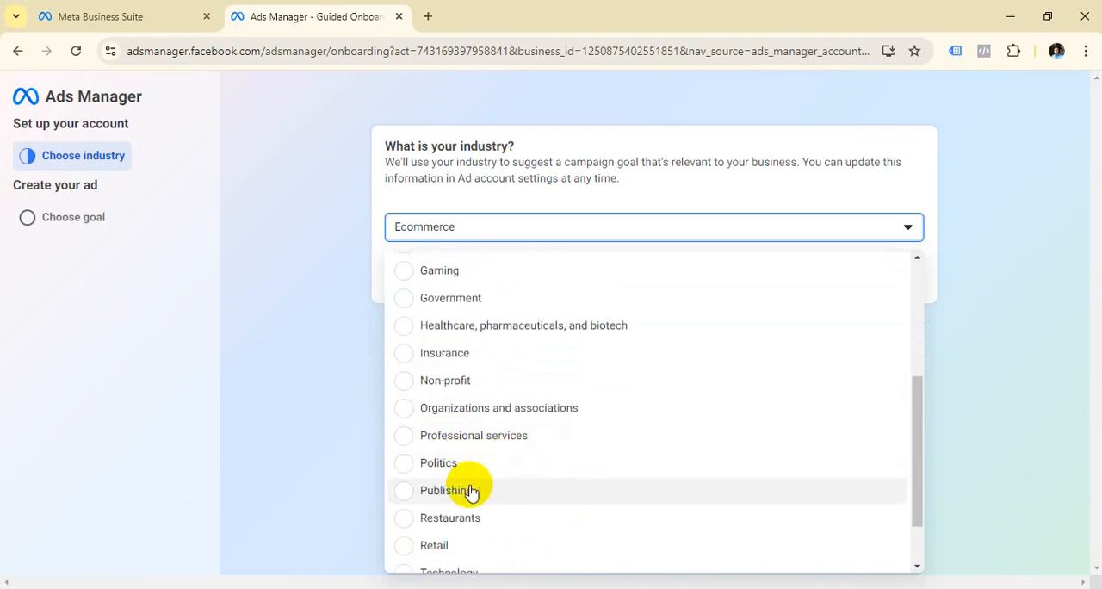
scroll(474, 492, down, 1)
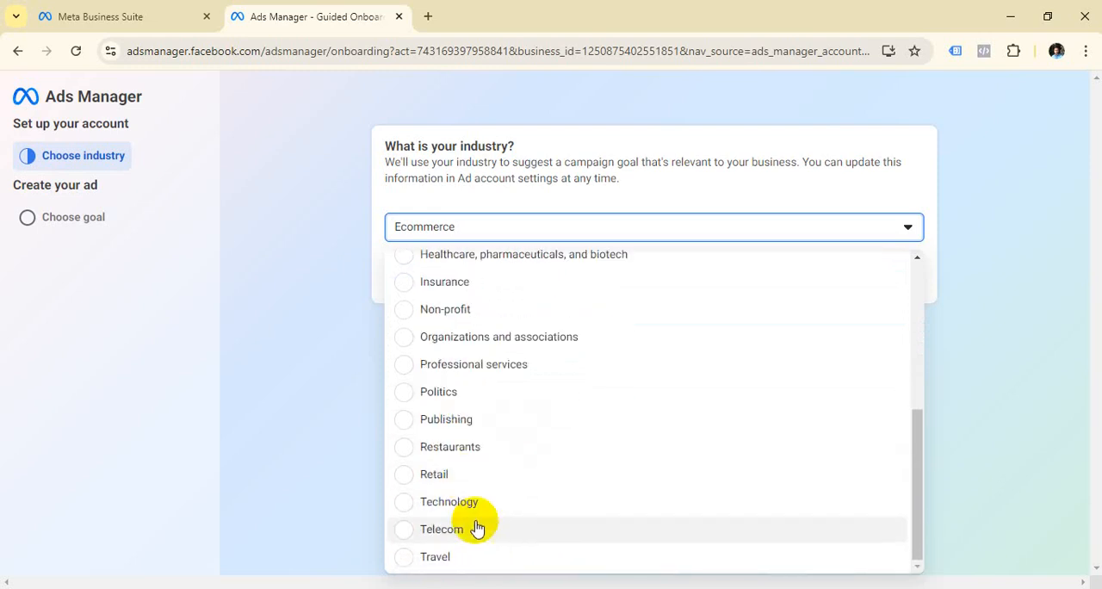
scroll(538, 522, up, 5)
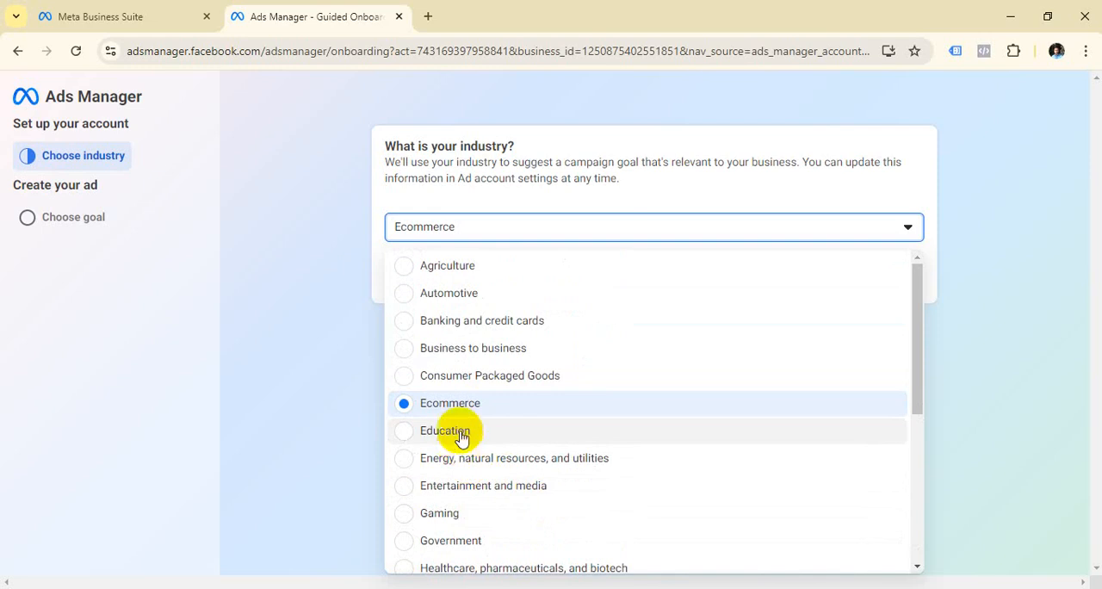
click(463, 405)
click(899, 282)
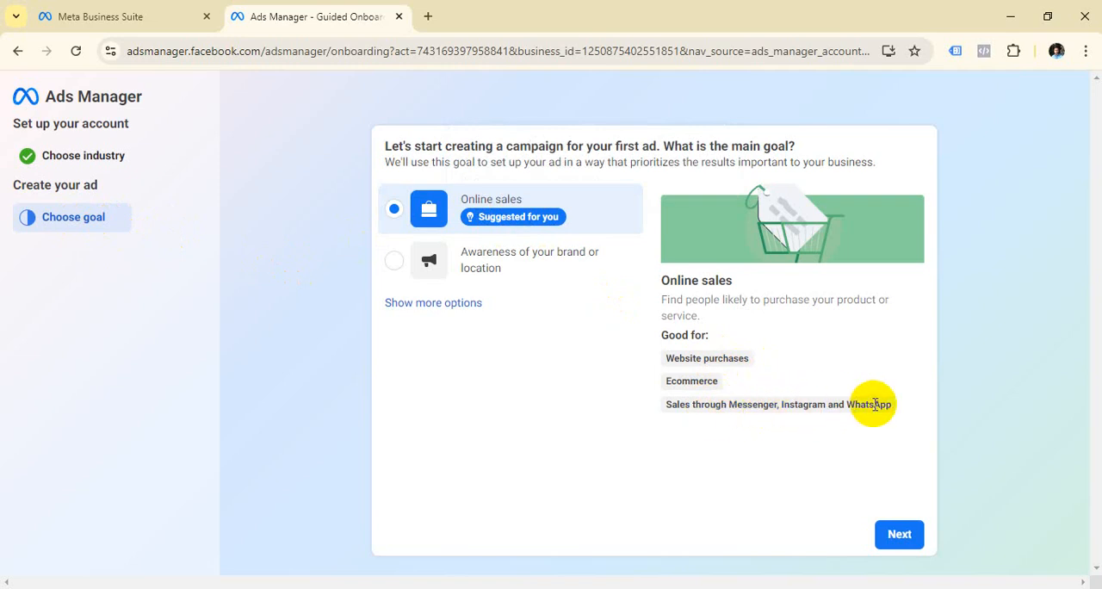
Step: Reveal the additional campaign goals and submit Online traffic as the main goal for the first ad
mouse_move(514, 222)
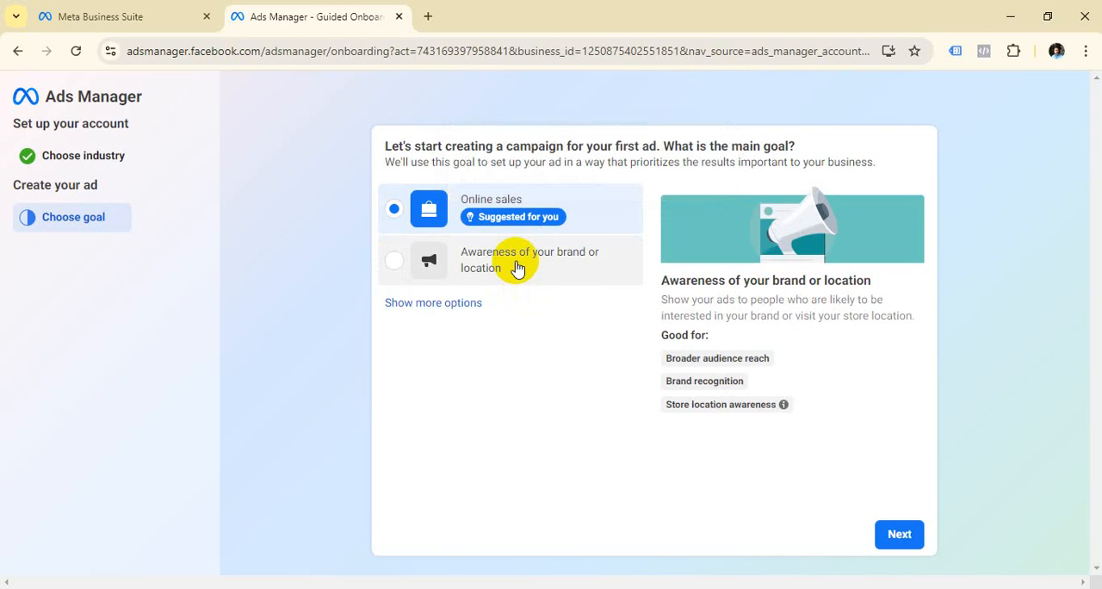
click(435, 306)
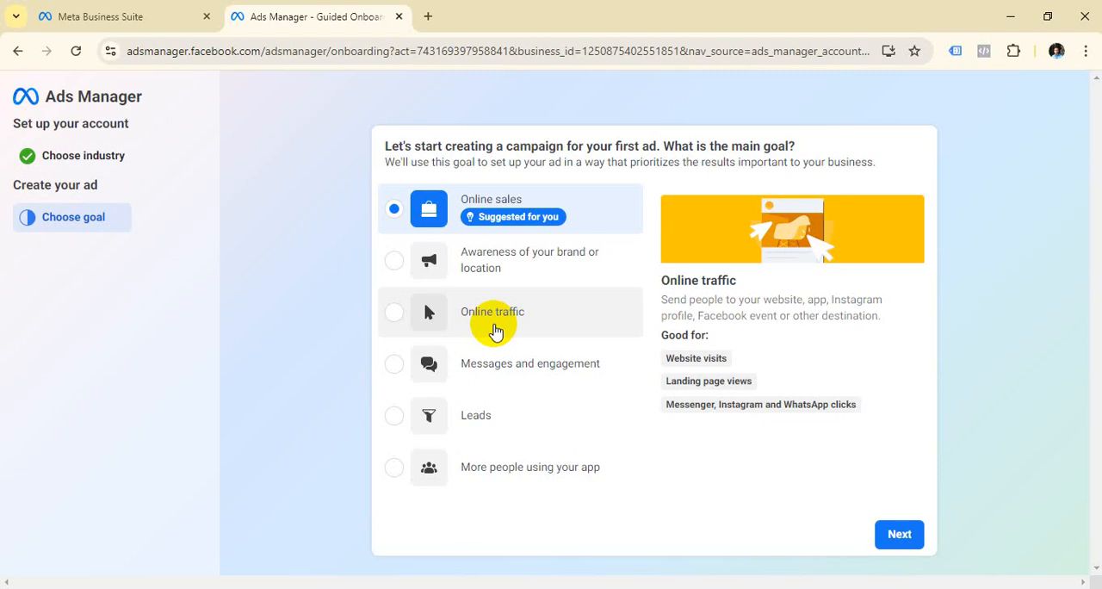
mouse_move(504, 218)
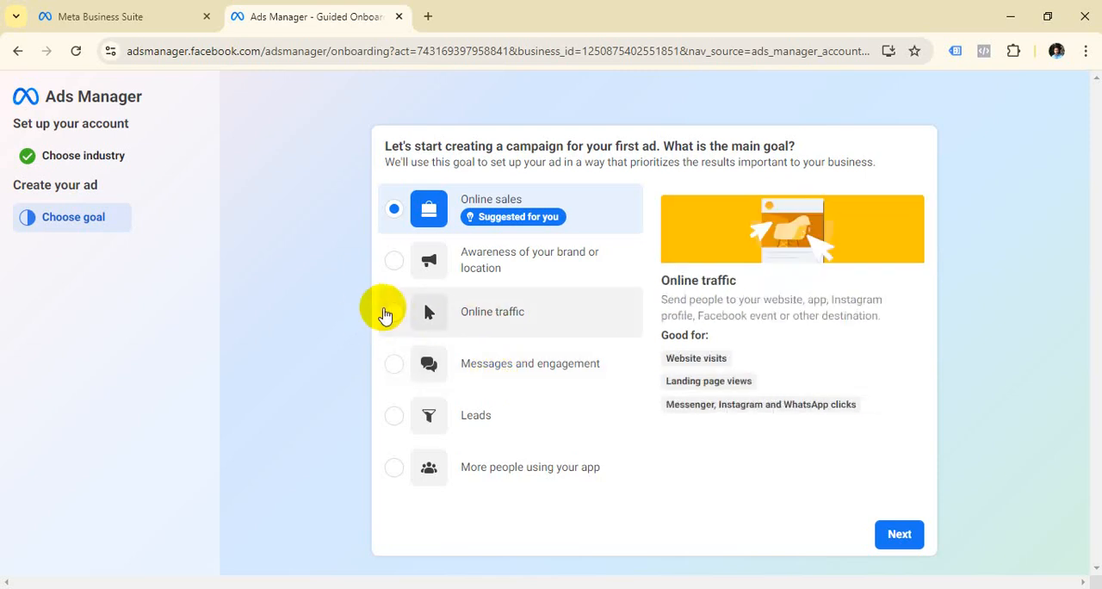
click(393, 313)
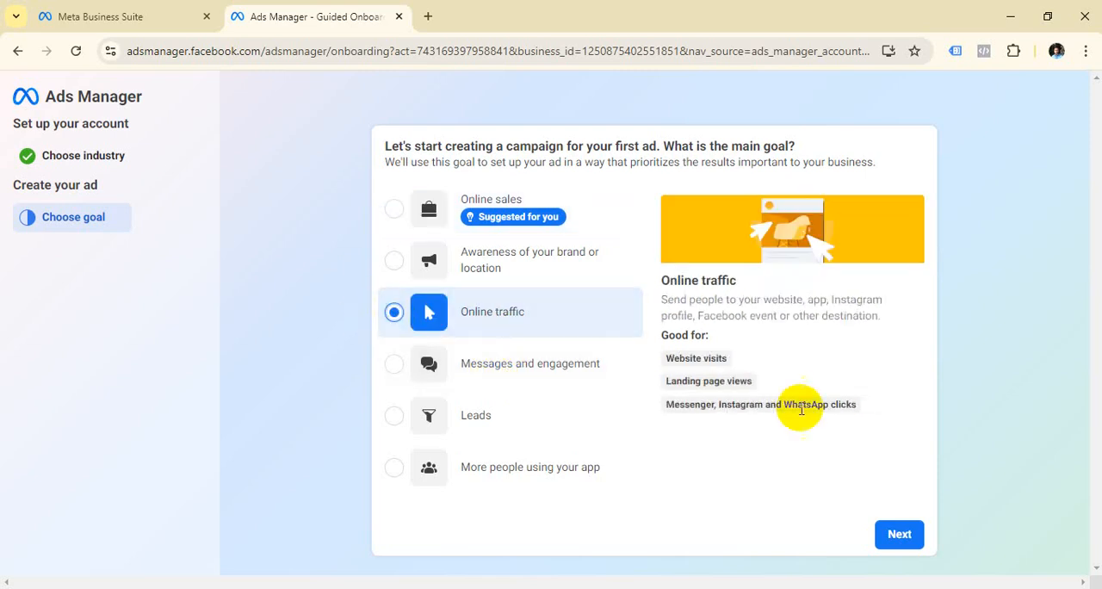
click(896, 535)
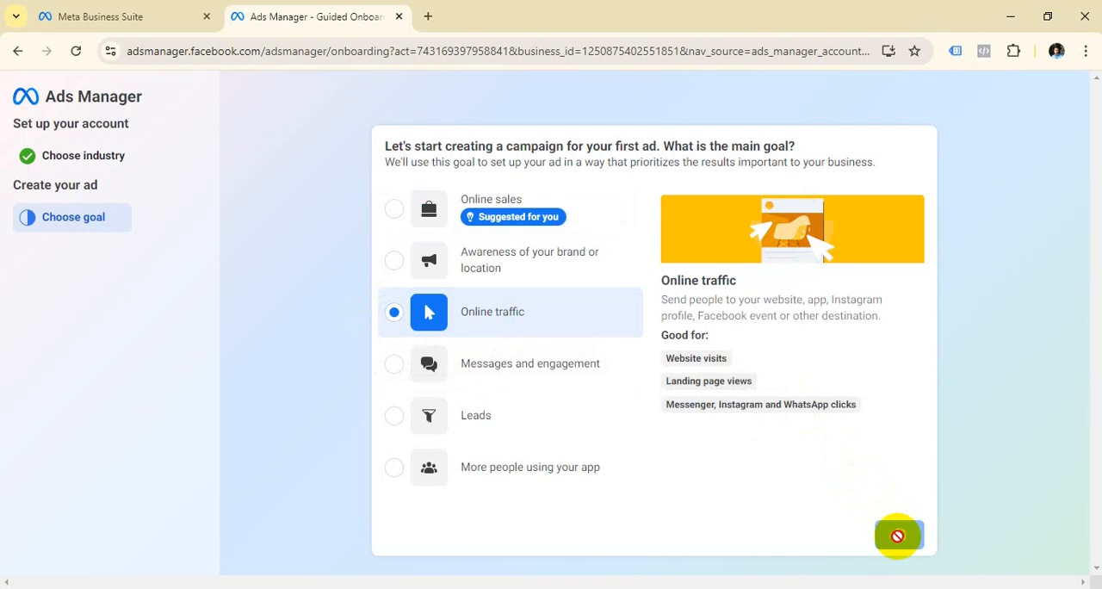
click(897, 536)
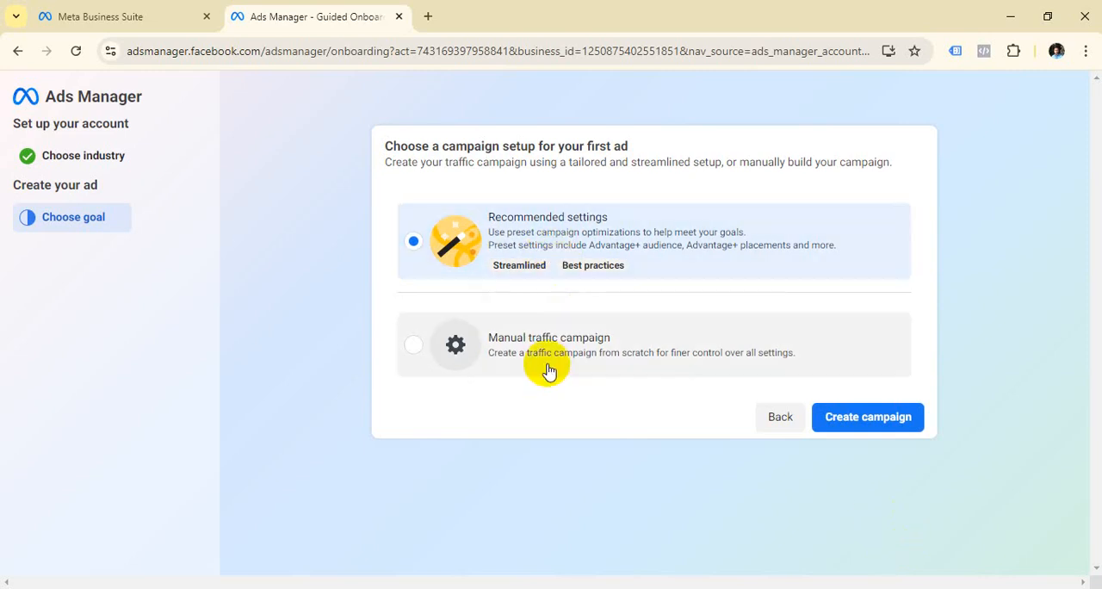
Step: Create the campaign with the Manual traffic campaign setup and dismiss the payment method and advertising settings notices
click(417, 347)
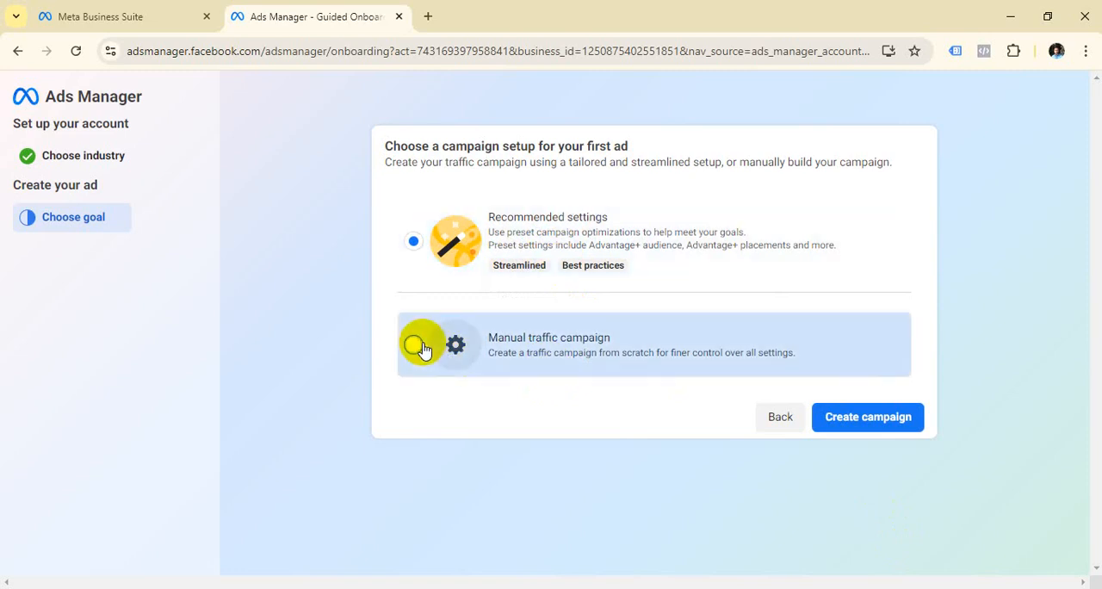
click(878, 420)
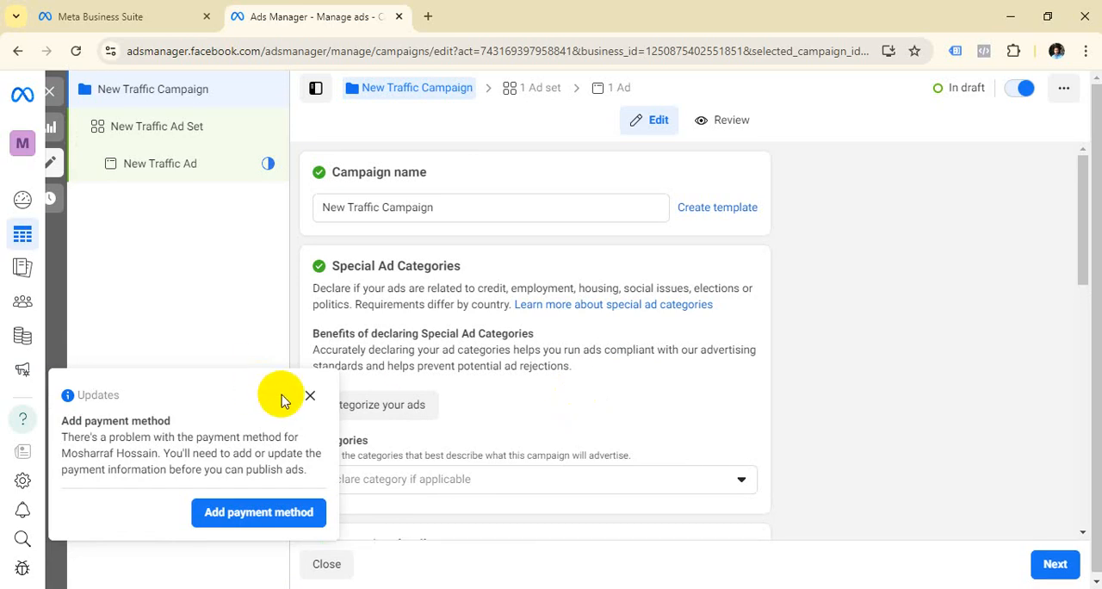
click(309, 395)
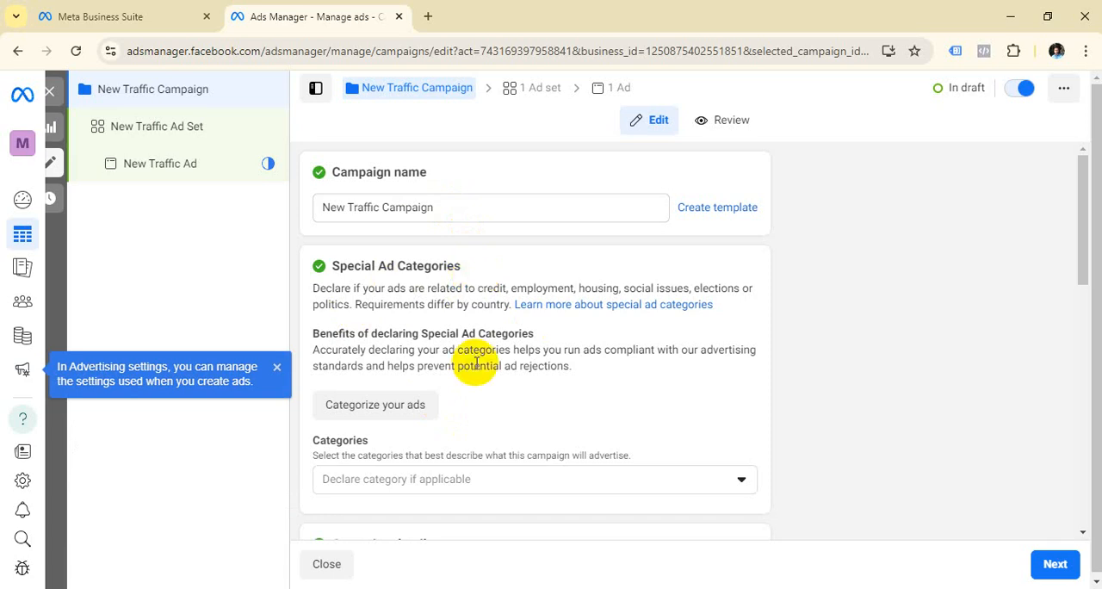
click(276, 367)
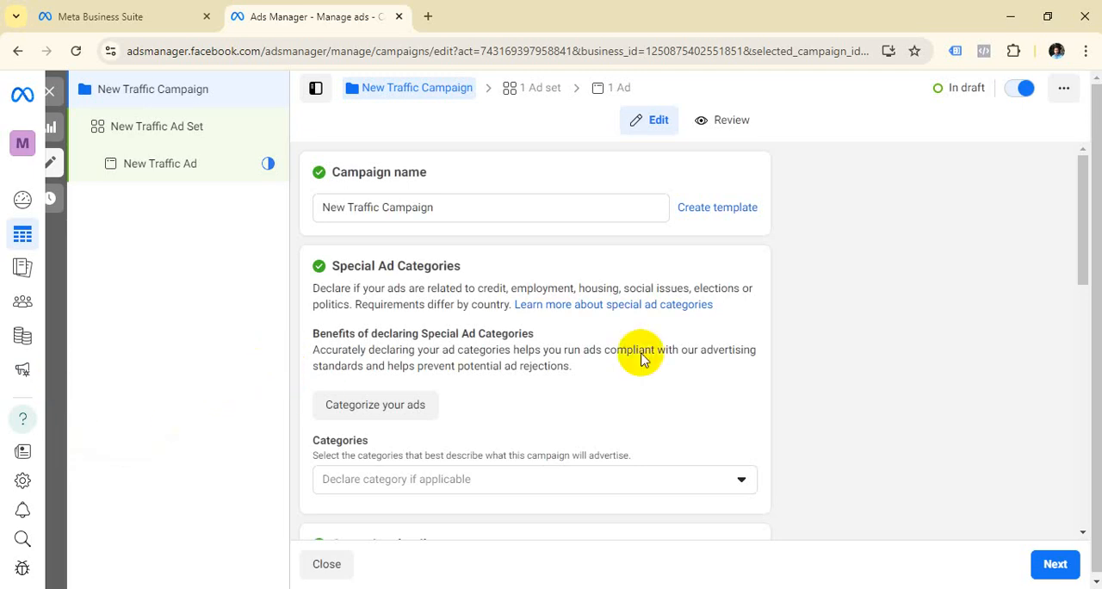
Step: Examine the special ad categories, buying type and campaign objectives, and expand the extra options in the campaign details
click(739, 478)
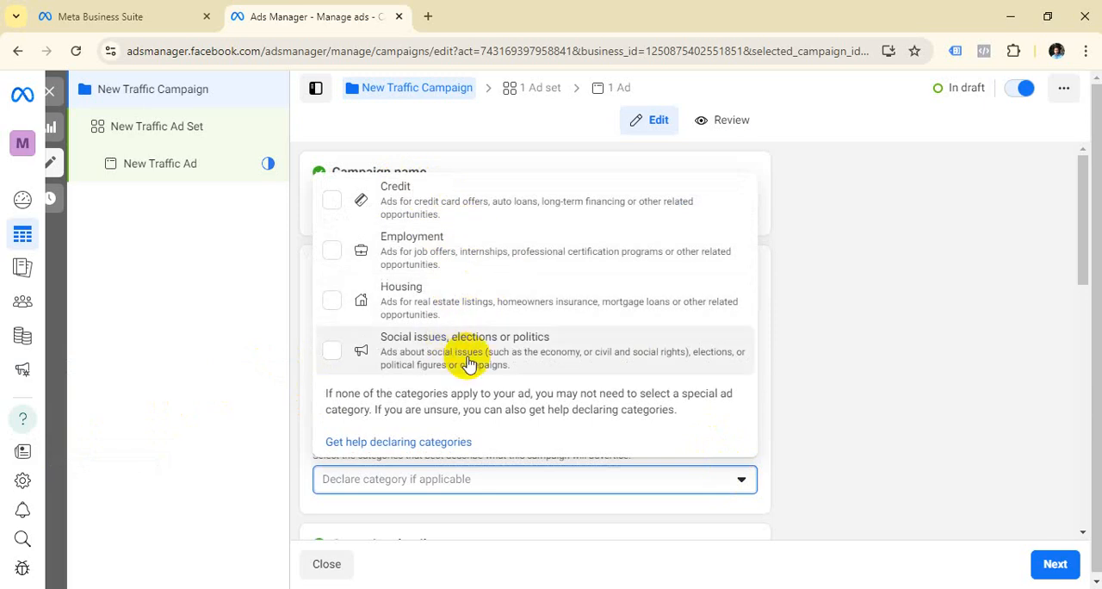
click(799, 378)
scroll(516, 286, down, 4)
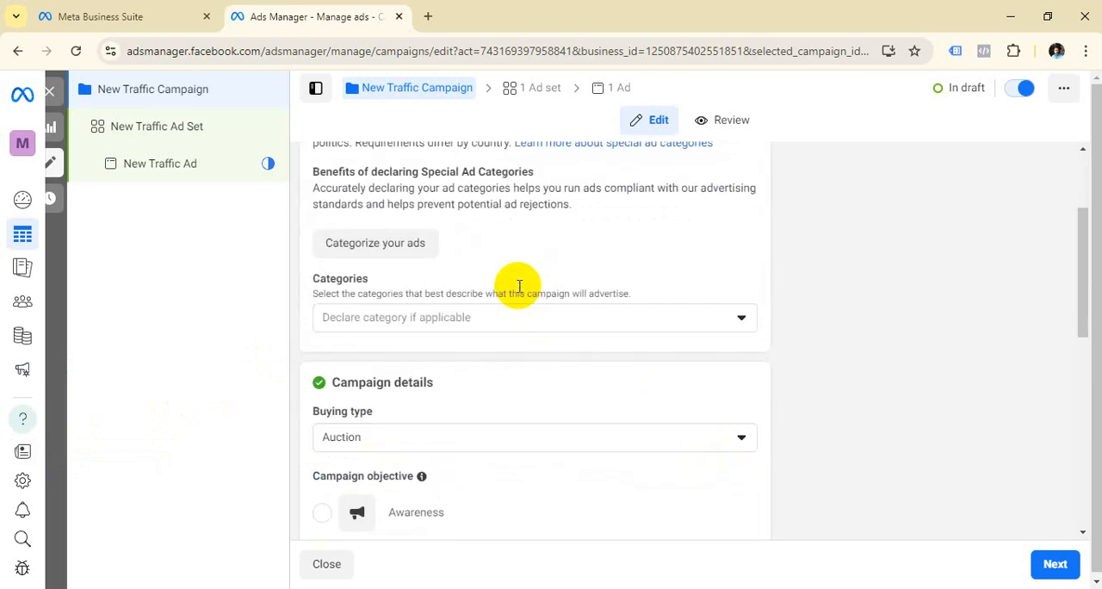
scroll(519, 285, up, 1)
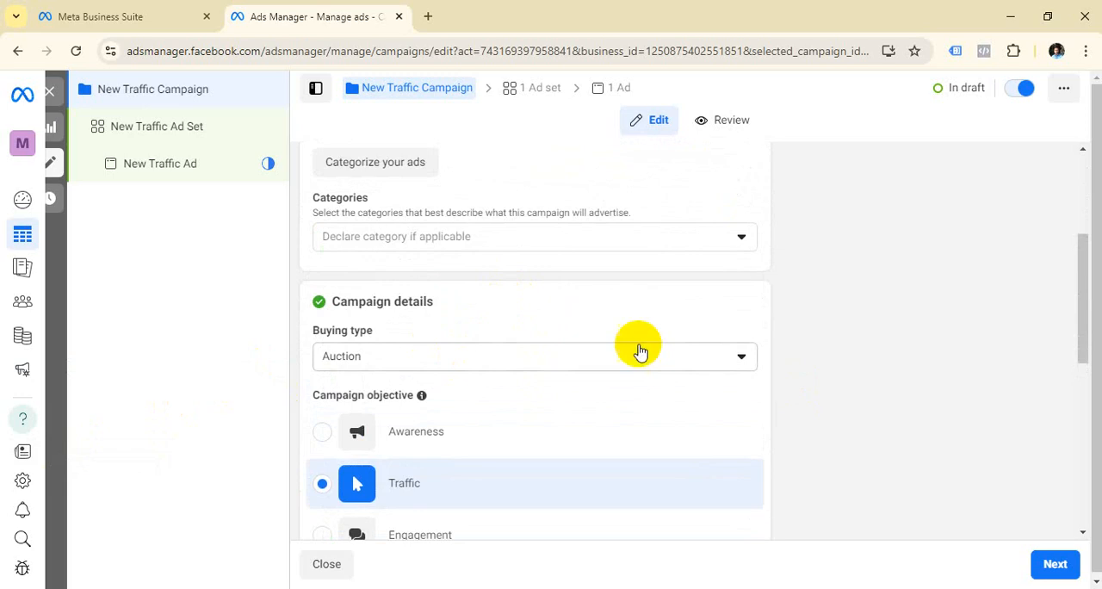
click(726, 357)
click(725, 357)
scroll(671, 315, down, 1)
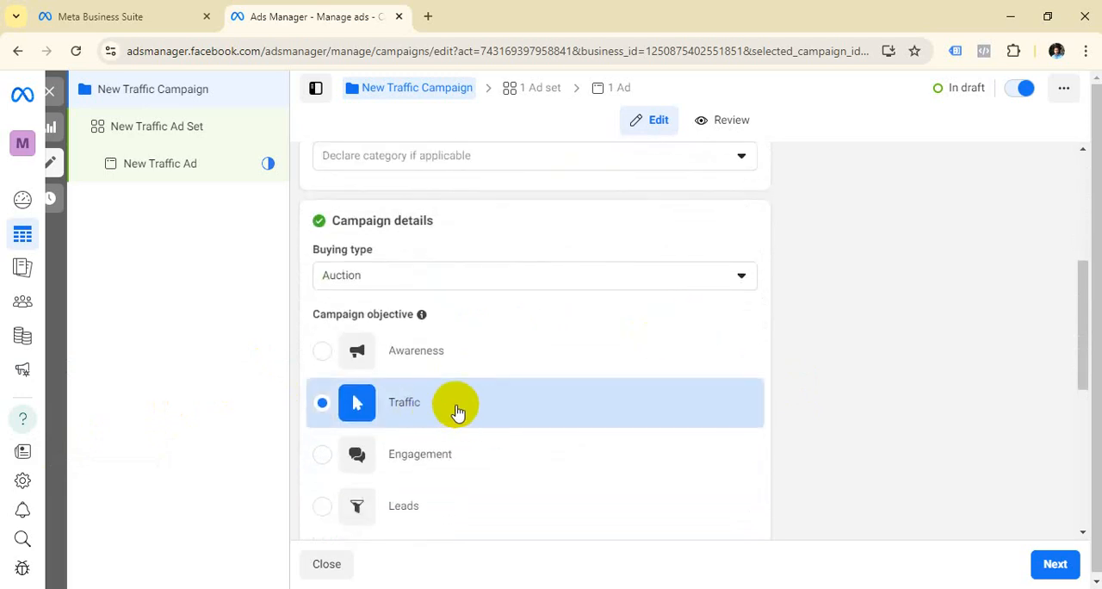
scroll(517, 362, down, 4)
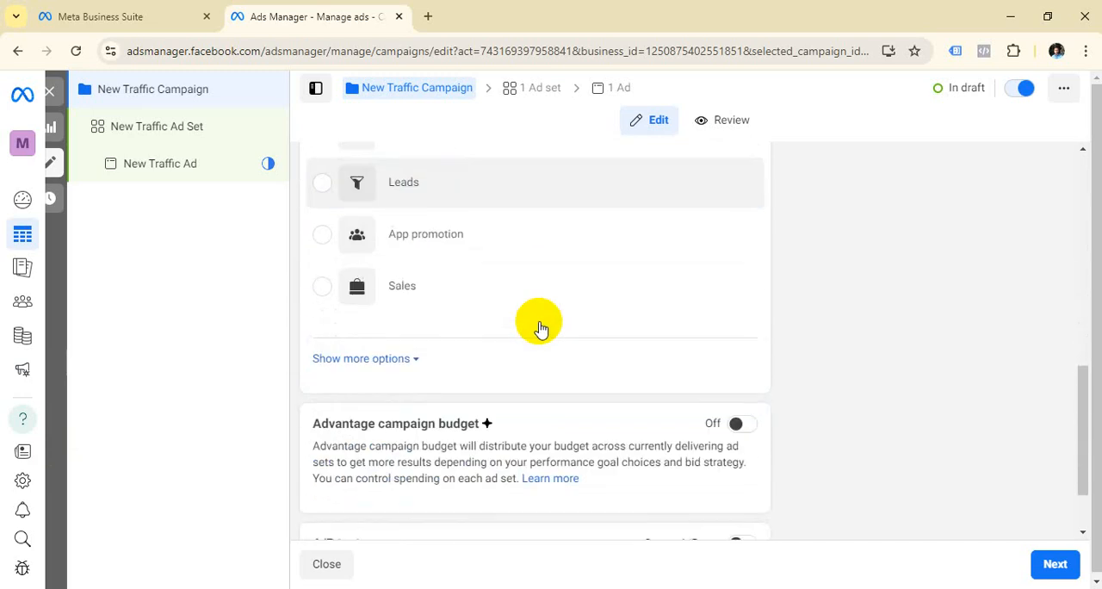
click(413, 359)
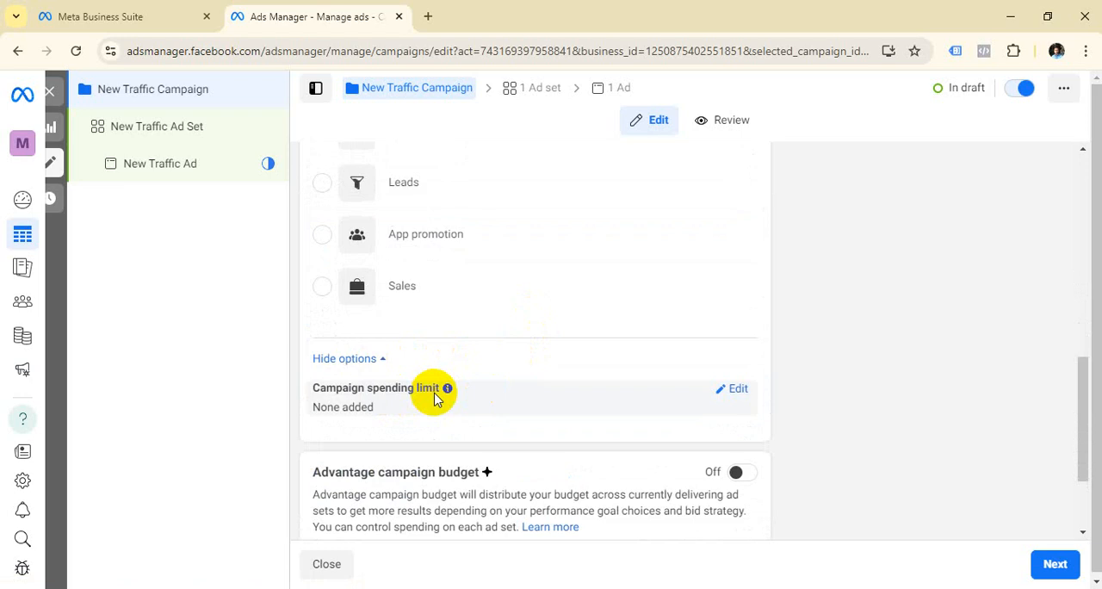
Step: Turn on Advantage campaign budget to examine its campaign budget, bid strategy and budget scheduling options, and turn it off again
scroll(439, 392, down, 1)
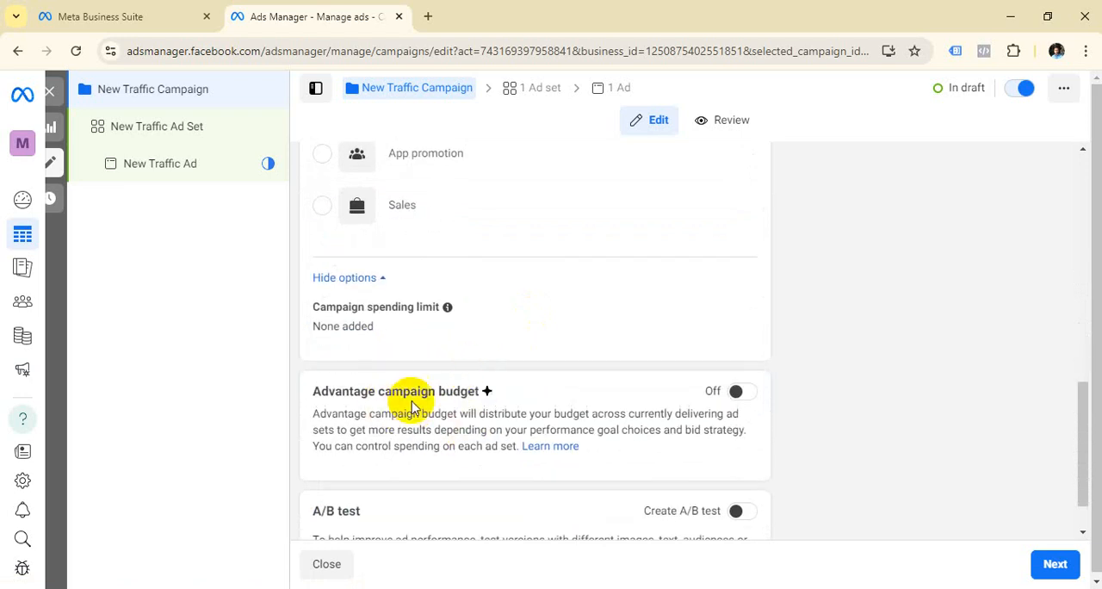
scroll(448, 413, up, 4)
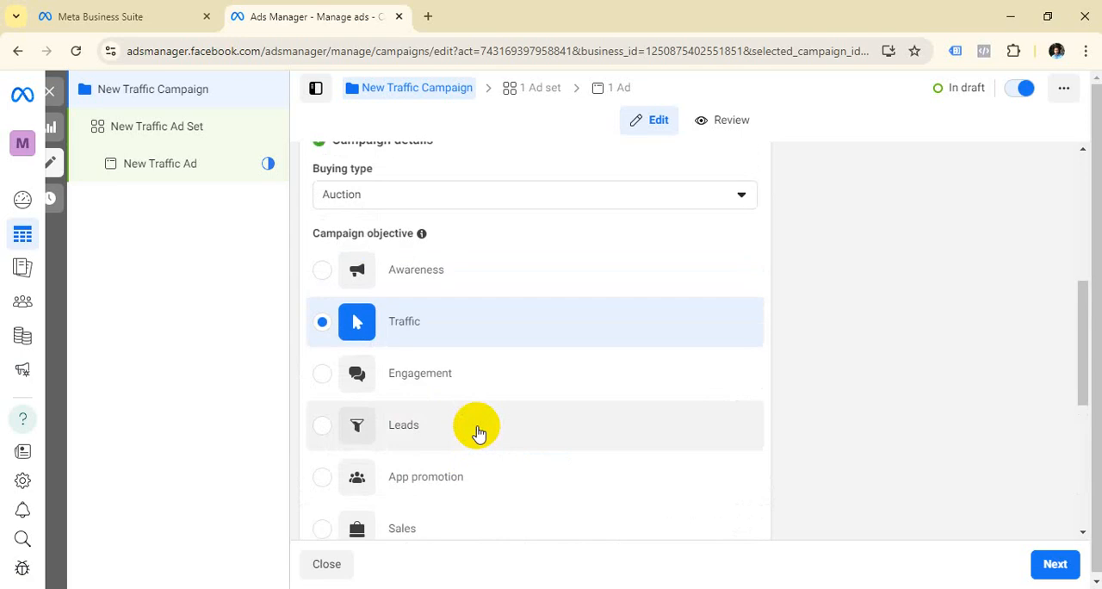
scroll(482, 413, down, 5)
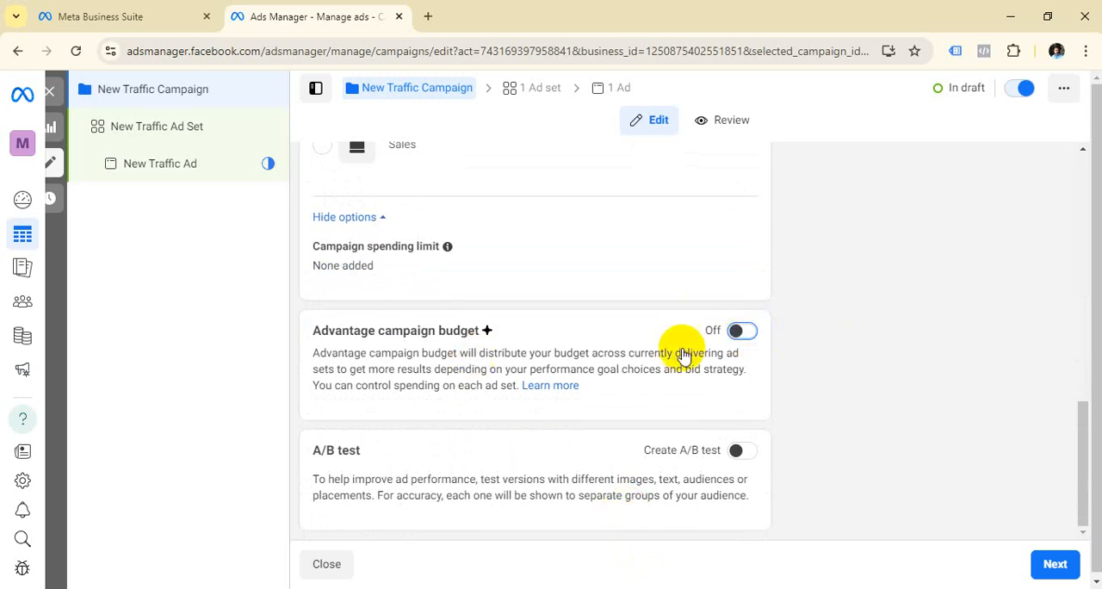
click(740, 335)
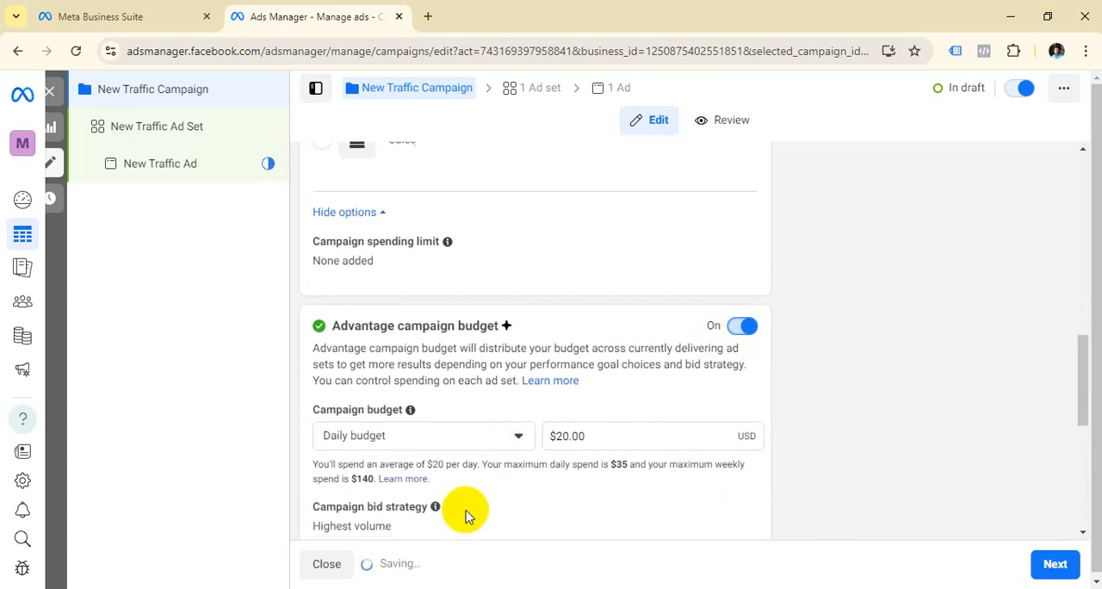
scroll(516, 437, down, 1)
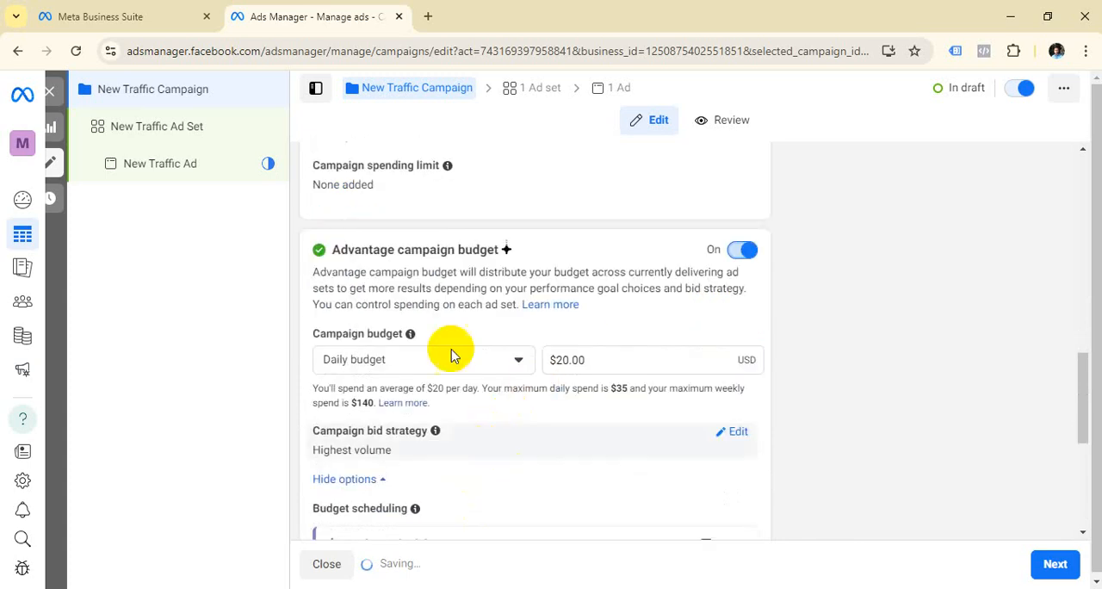
scroll(505, 425, down, 1)
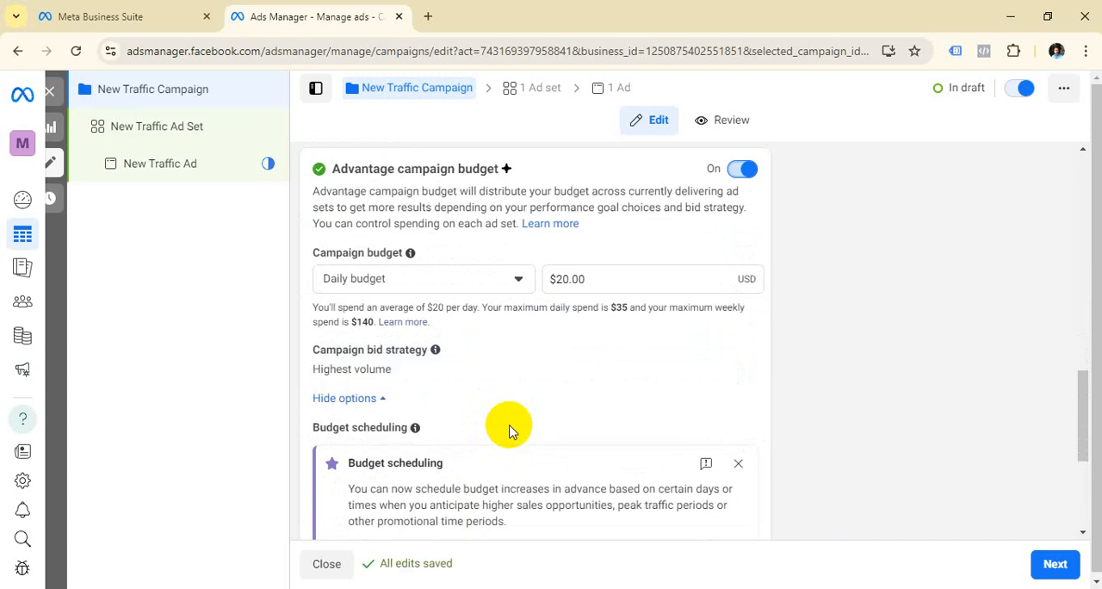
scroll(563, 431, down, 2)
scroll(563, 431, up, 1)
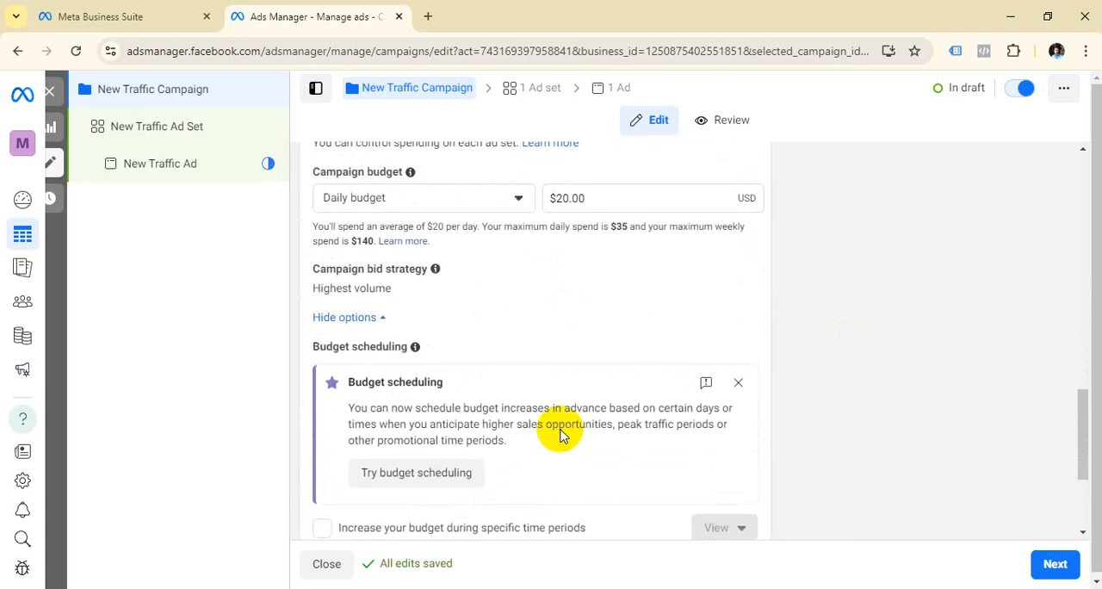
scroll(560, 429, up, 1)
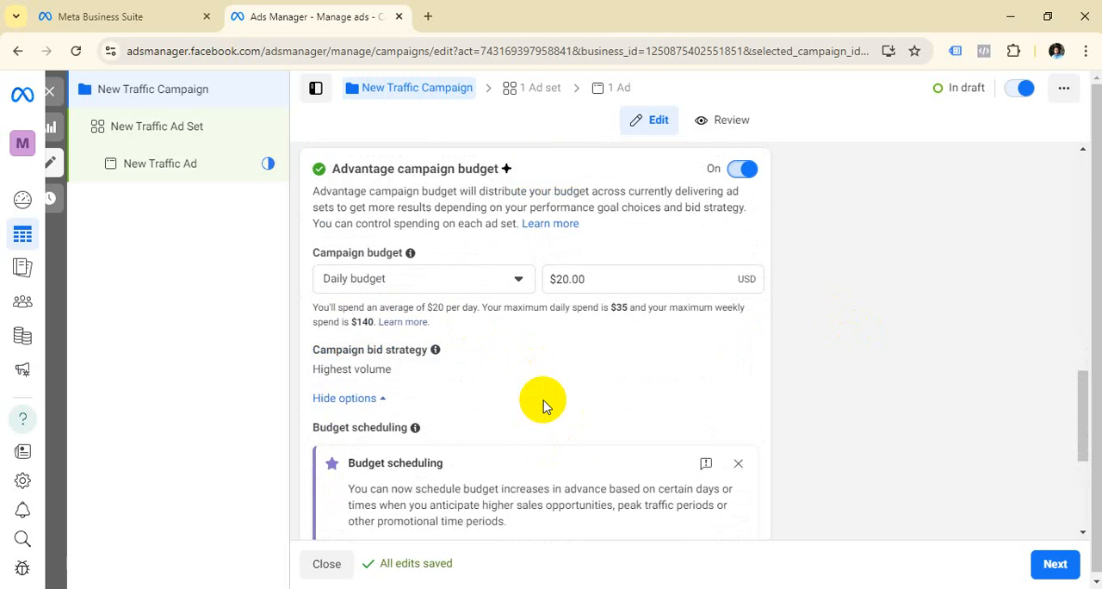
scroll(594, 413, up, 1)
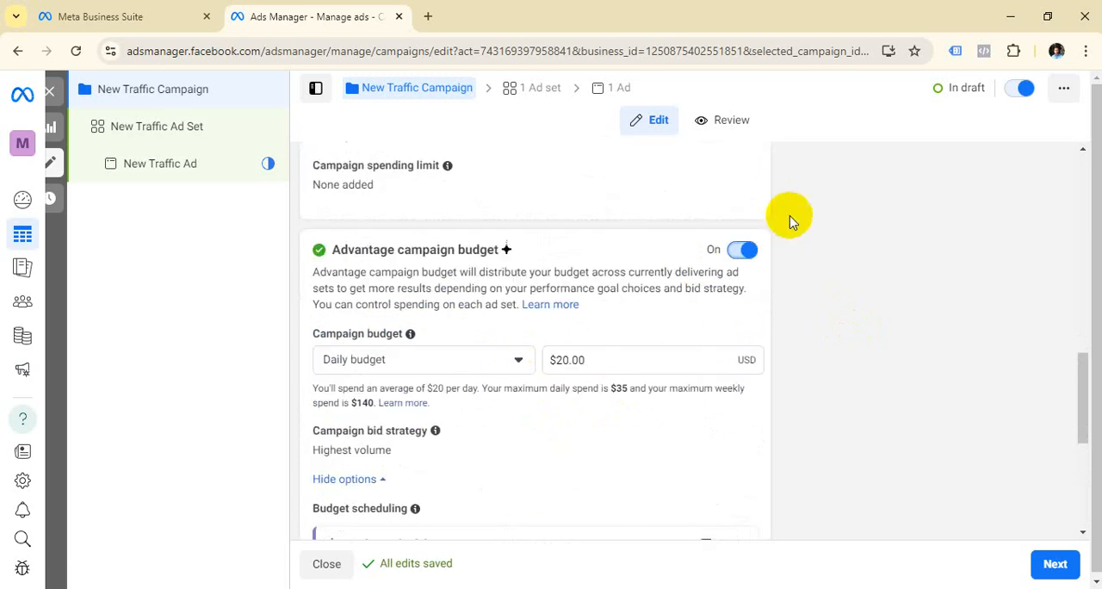
click(742, 254)
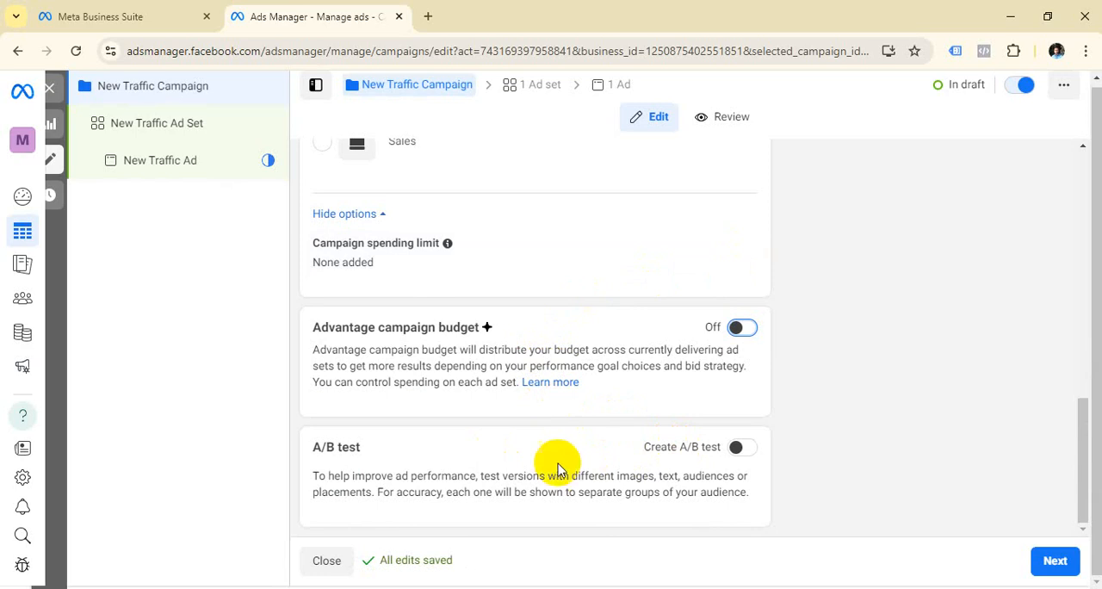
Step: Leave Advantage campaign budget and A/B test off and proceed to the ad set settings
scroll(573, 400, up, 4)
scroll(593, 352, down, 4)
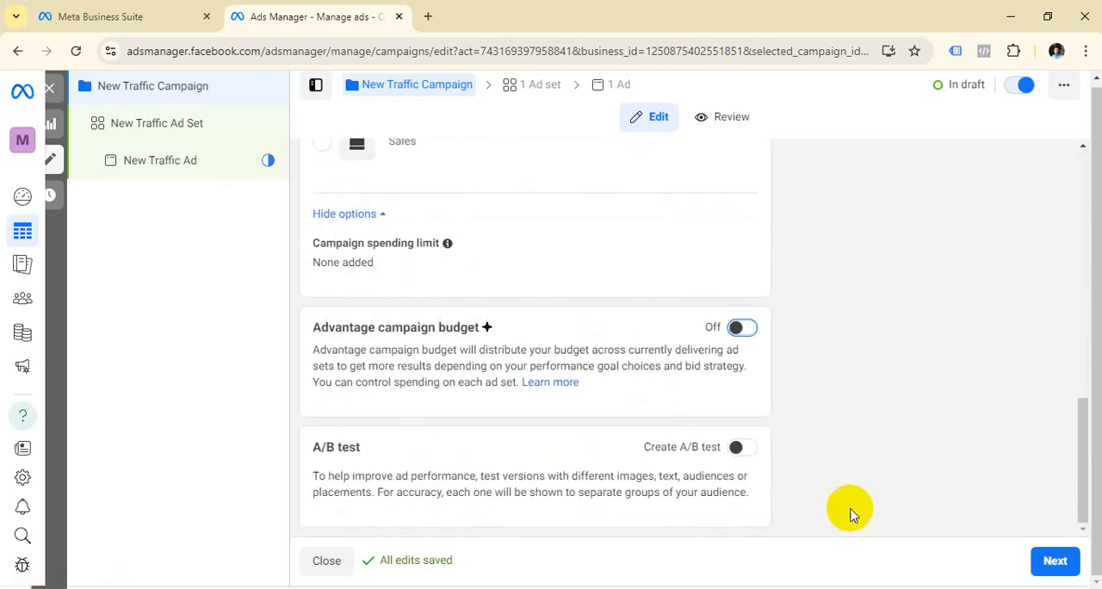
click(1055, 561)
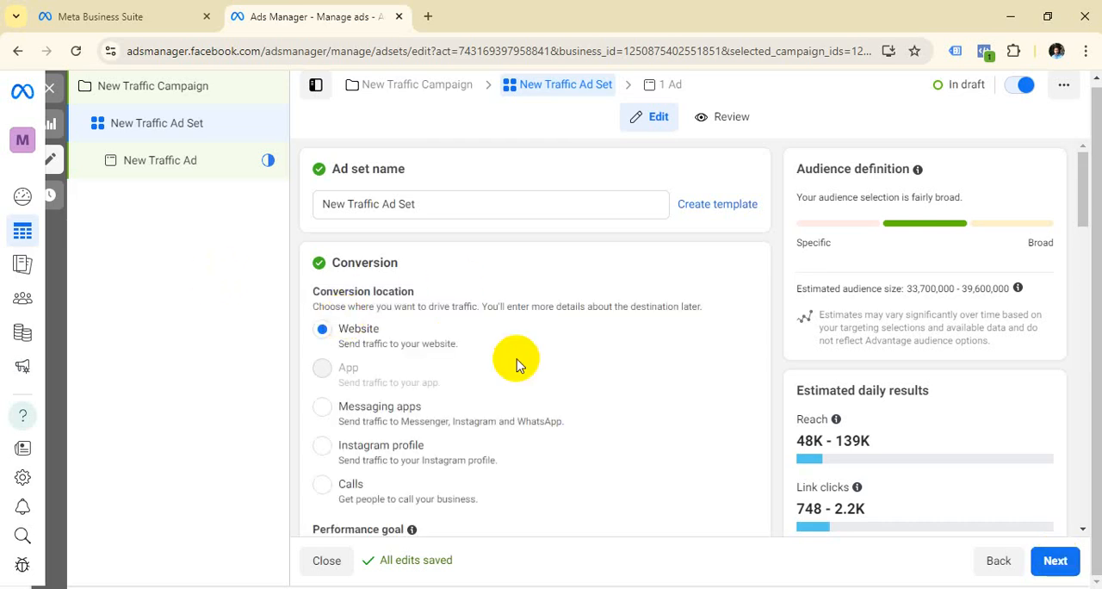
Step: Keep Website as the conversion location and set the performance goal to Maximize number of landing page views
mouse_move(548, 379)
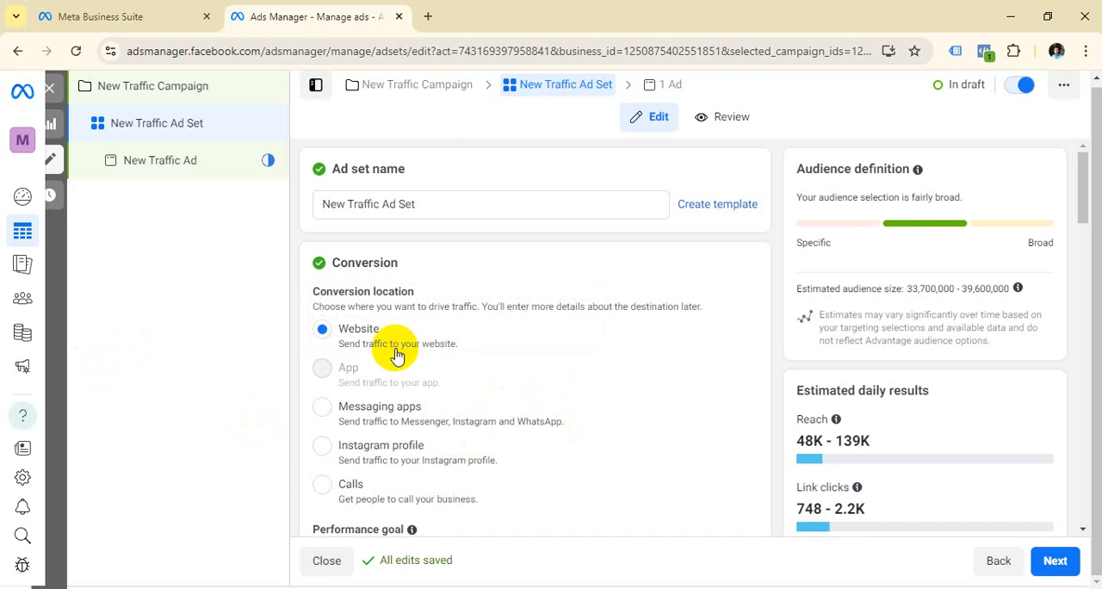
scroll(449, 362, down, 1)
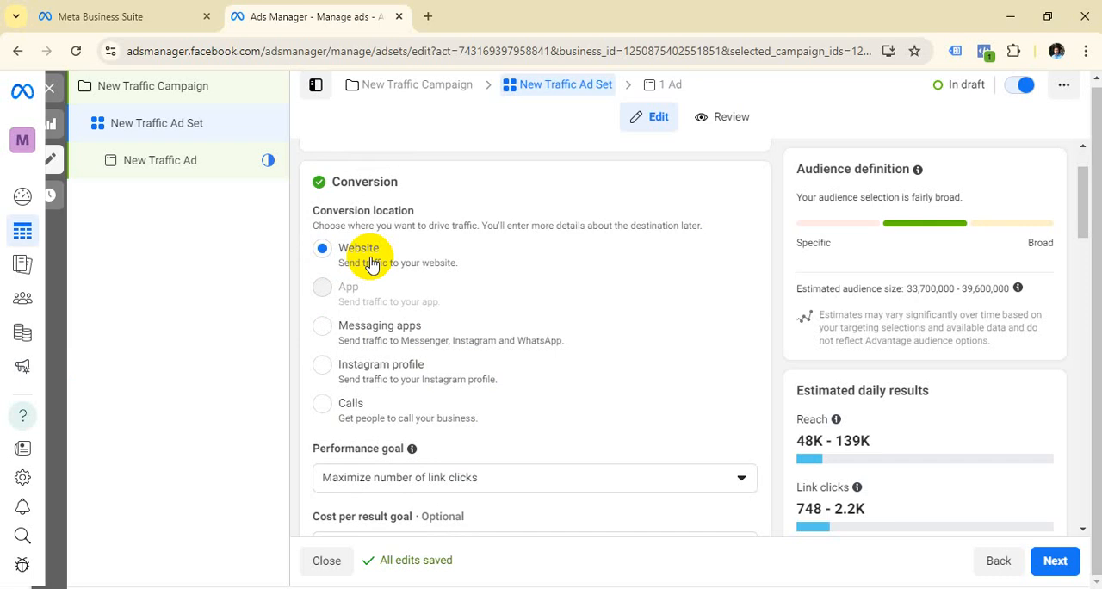
scroll(475, 256, down, 2)
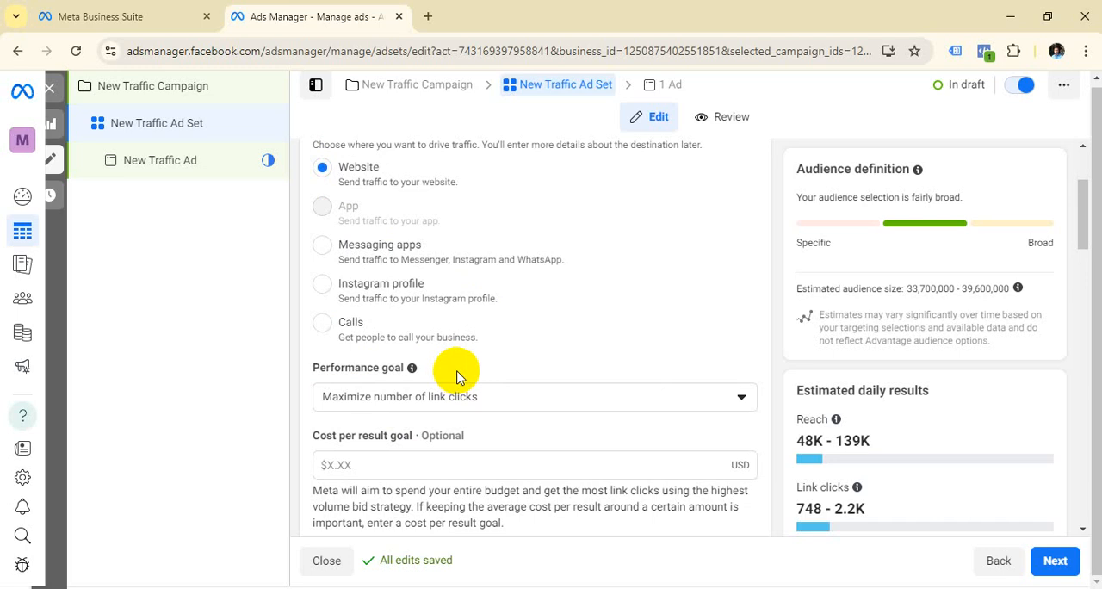
click(742, 396)
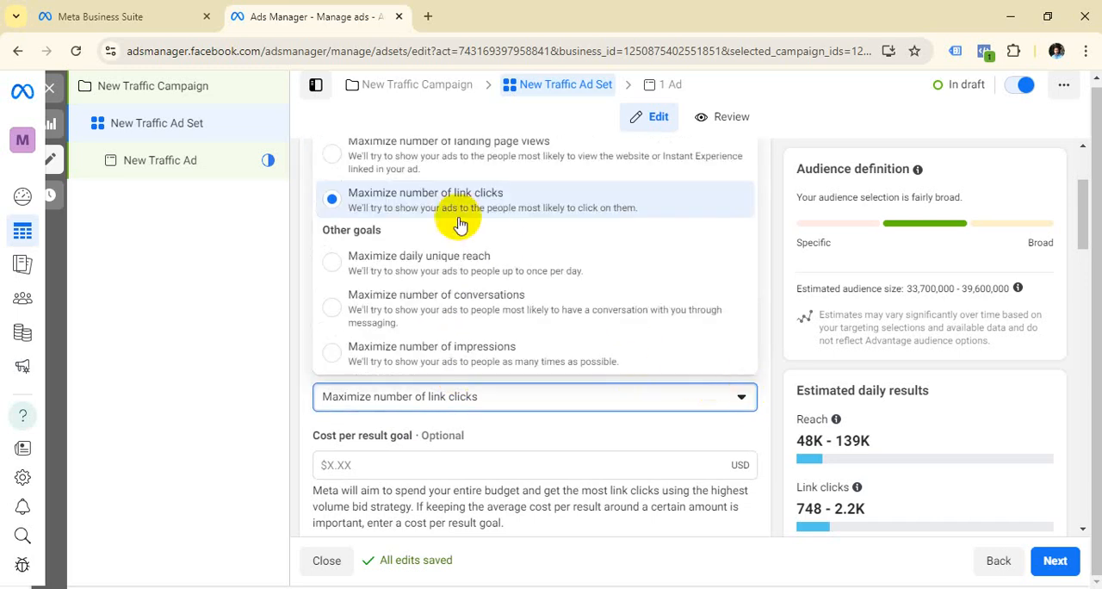
scroll(529, 202, up, 1)
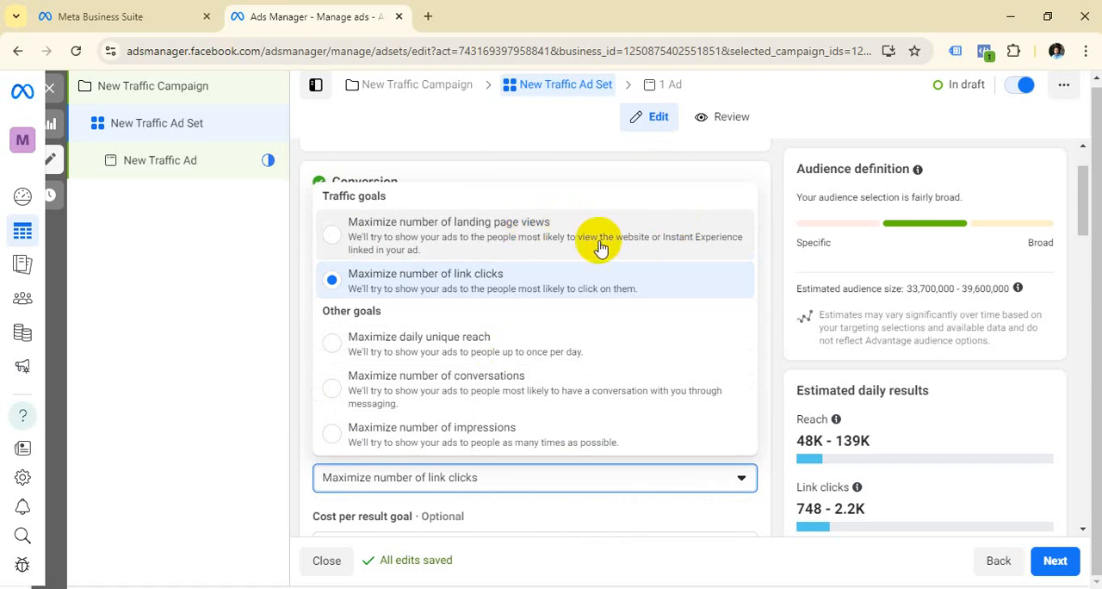
click(338, 237)
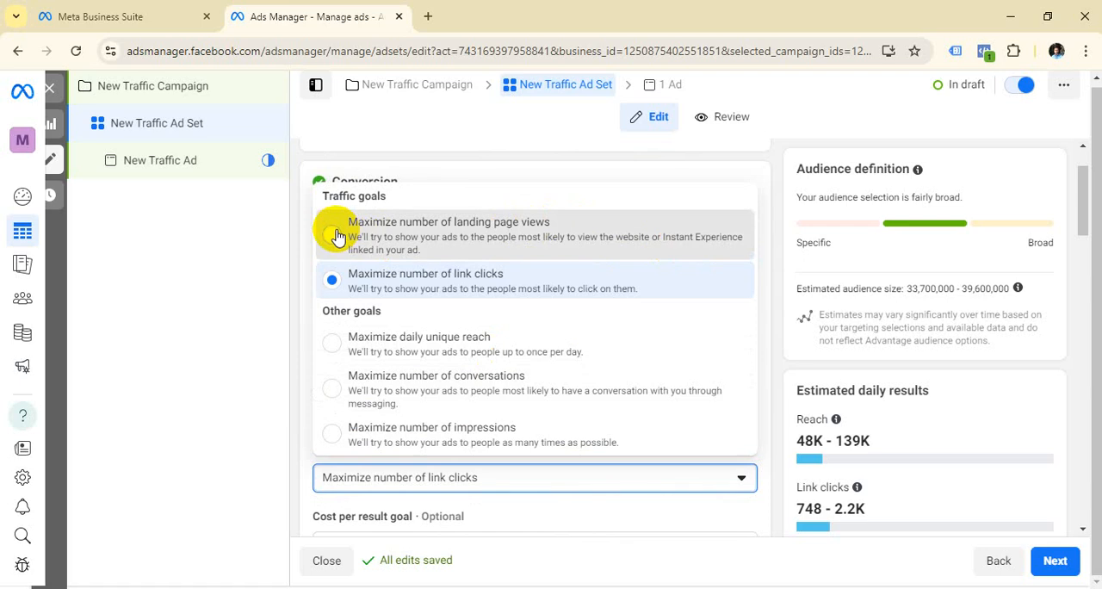
click(337, 237)
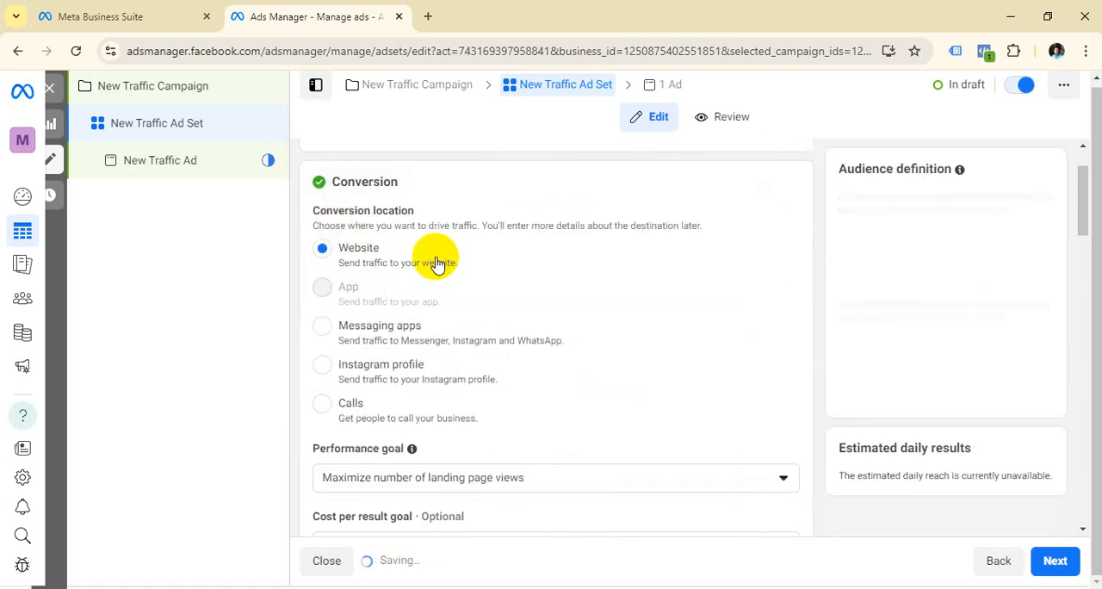
Step: Expand the additional conversion options and examine the cost per result goal, charging method, delivery type and Dynamic creative settings
scroll(454, 260, down, 2)
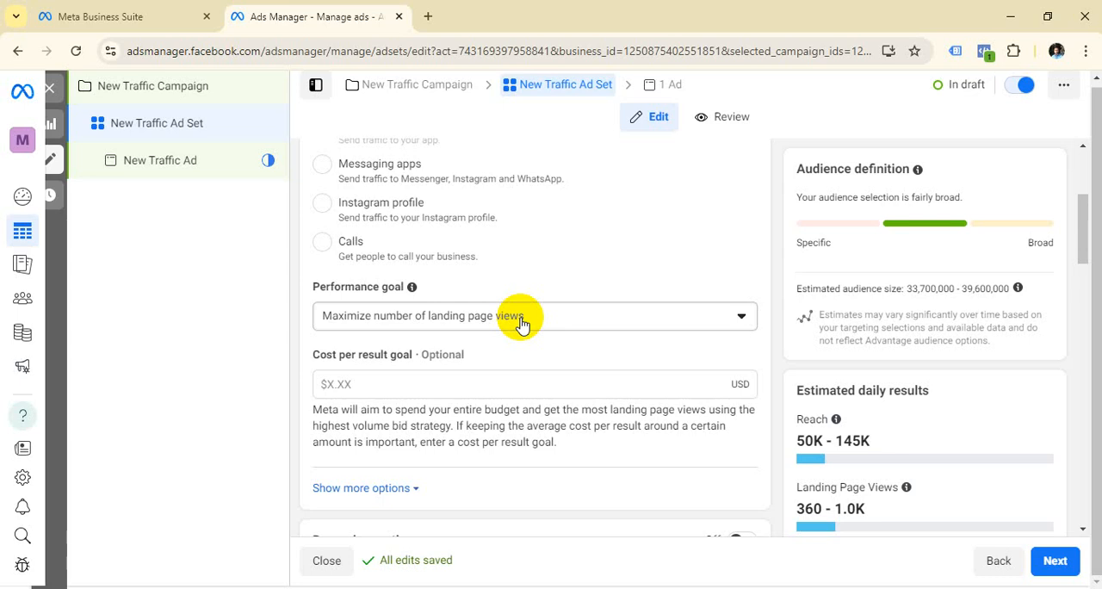
scroll(521, 356, down, 1)
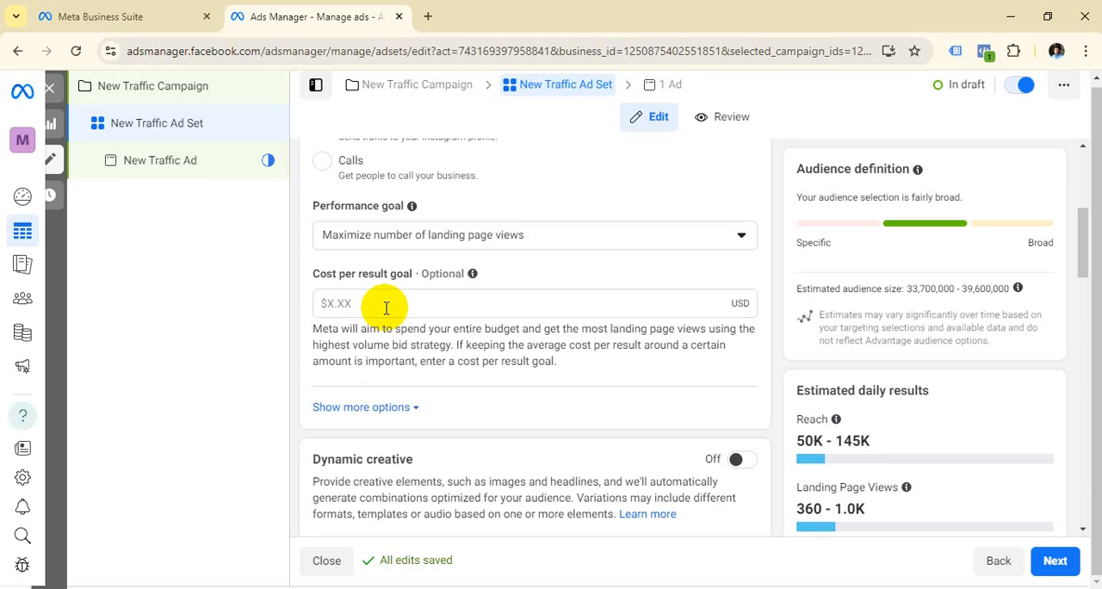
scroll(385, 307, down, 1)
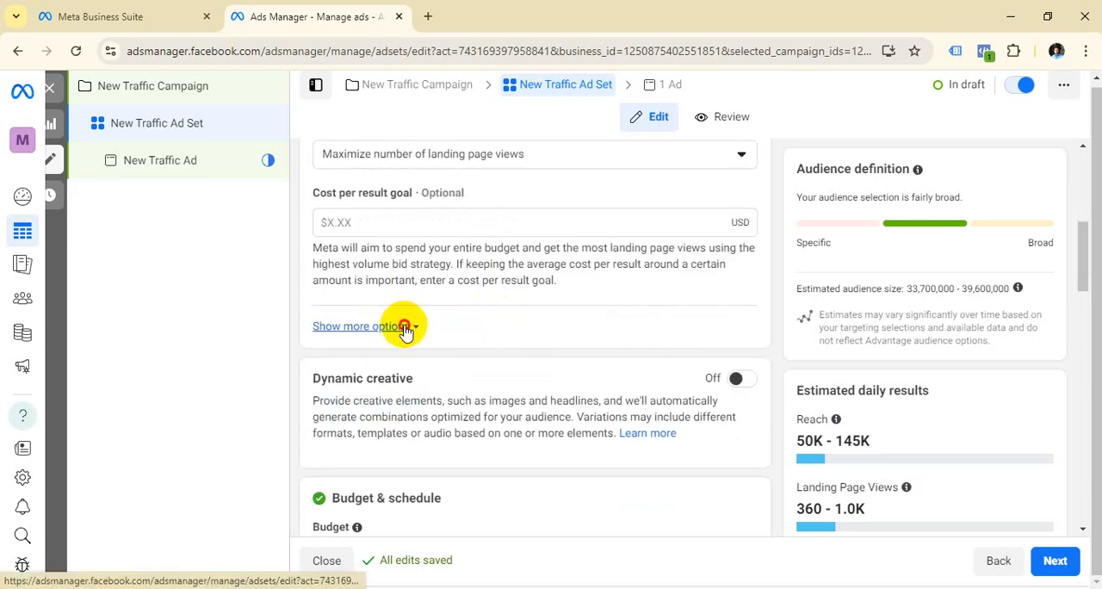
click(405, 325)
scroll(436, 338, down, 1)
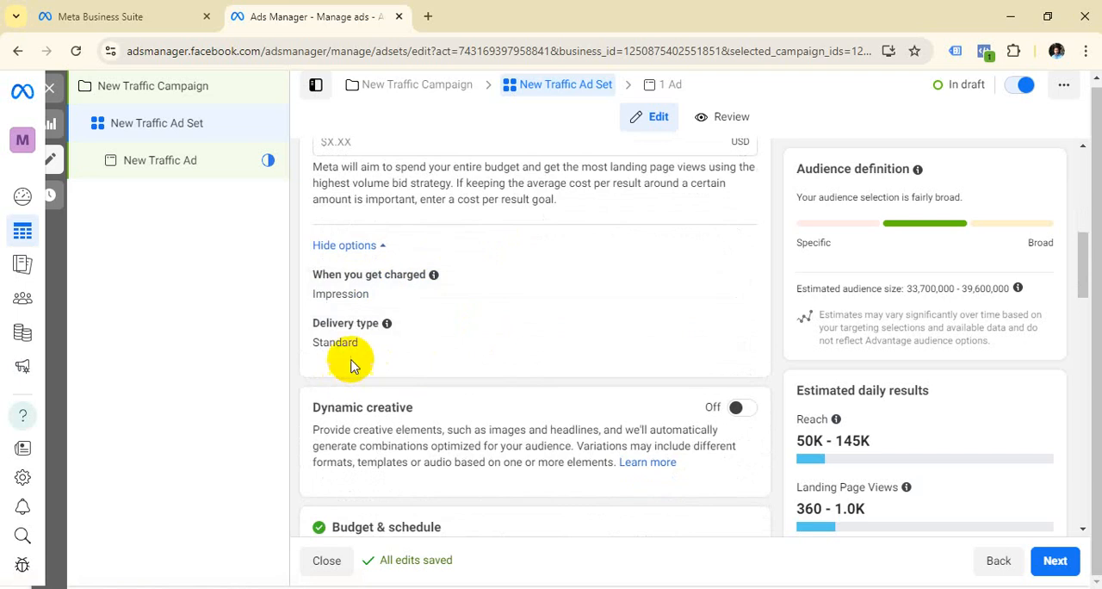
scroll(560, 267, down, 2)
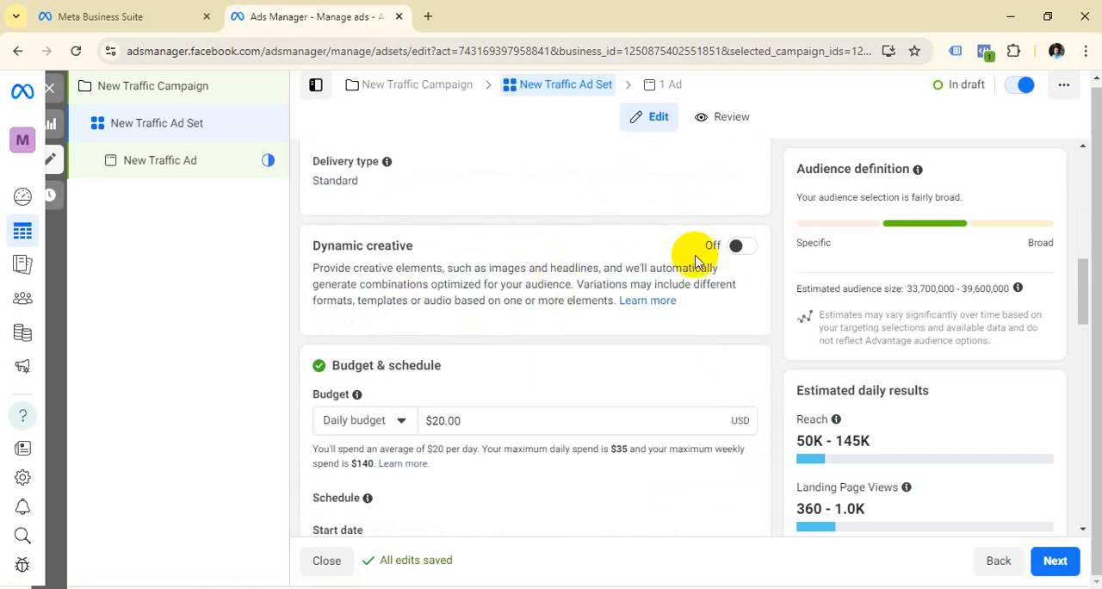
Step: Review the ad set's daily budget and schedule, and look at the start date calendar without picking another date
scroll(578, 295, down, 2)
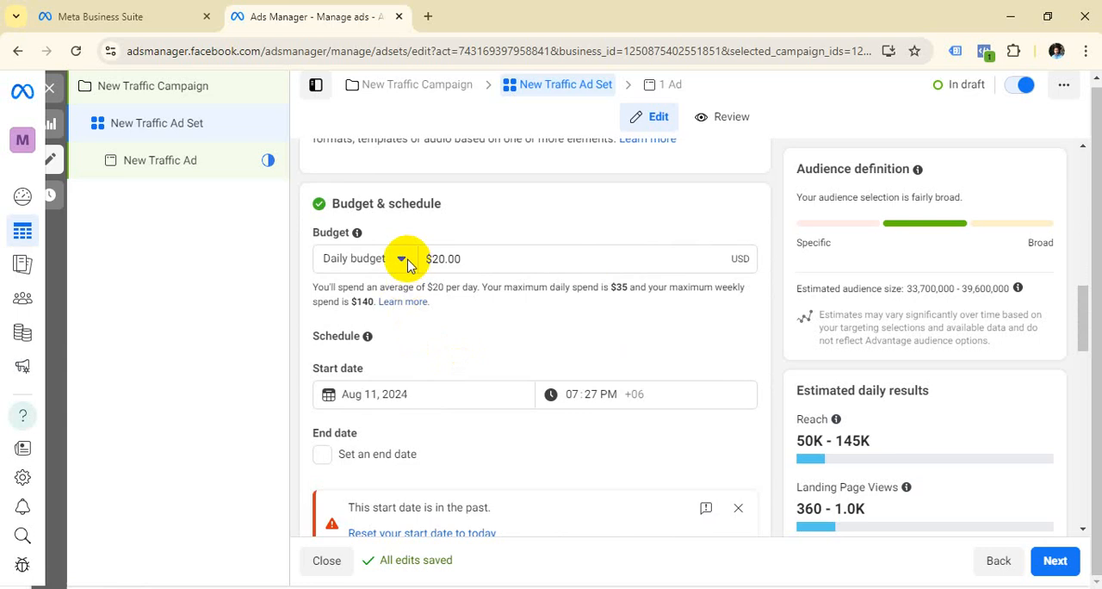
scroll(494, 292, down, 1)
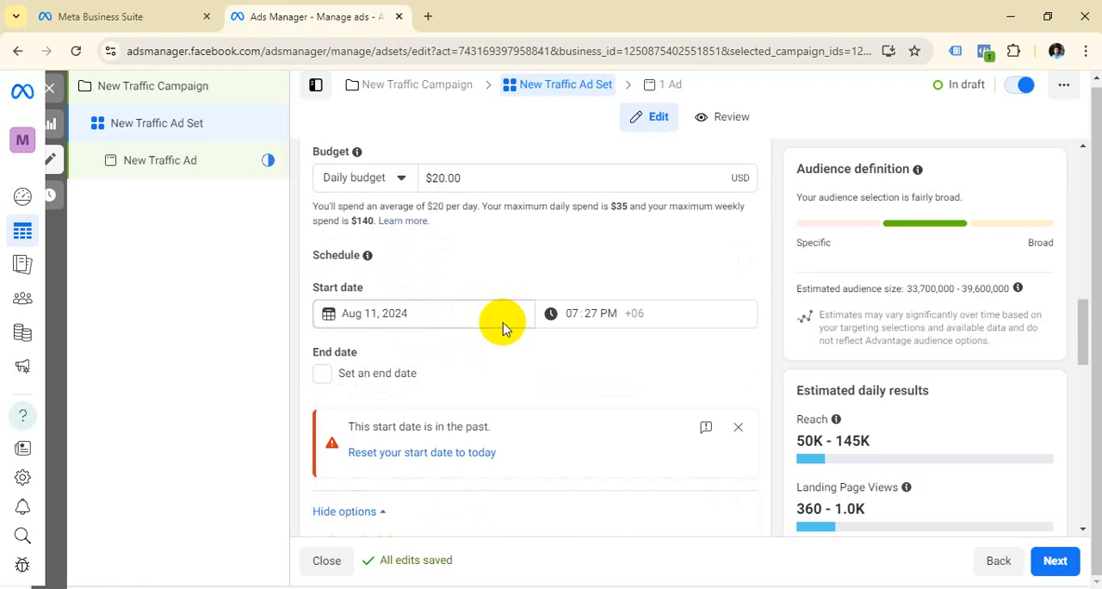
scroll(503, 326, down, 2)
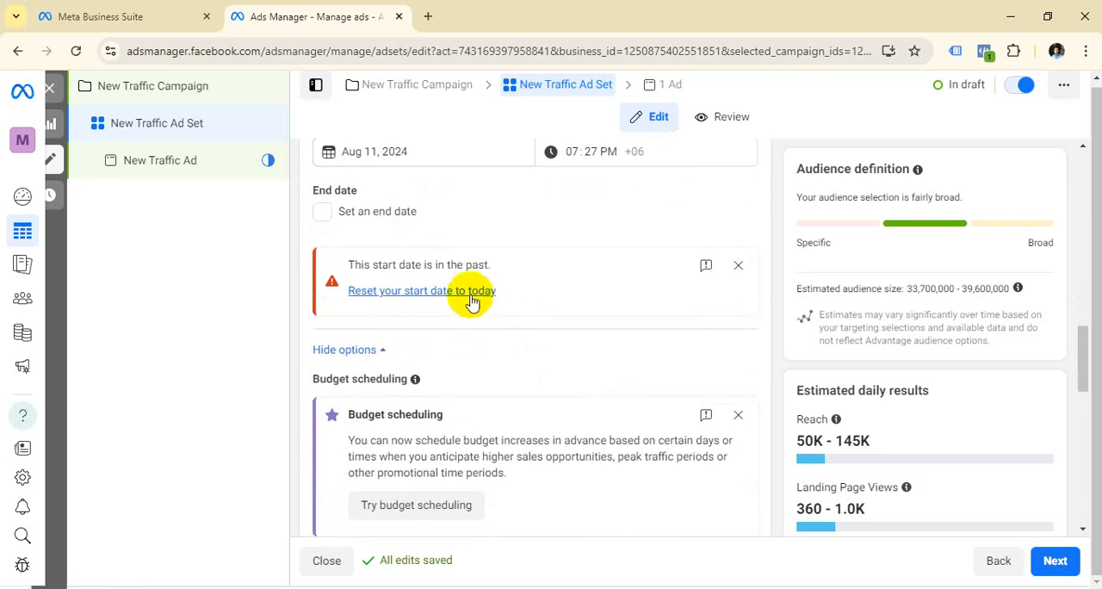
scroll(504, 278, up, 2)
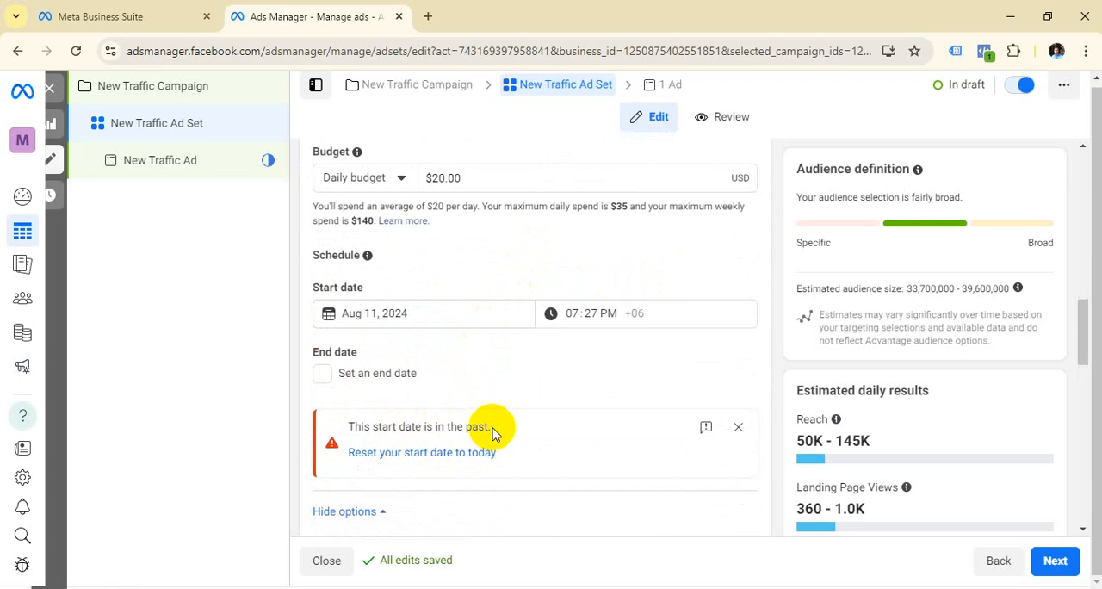
click(376, 314)
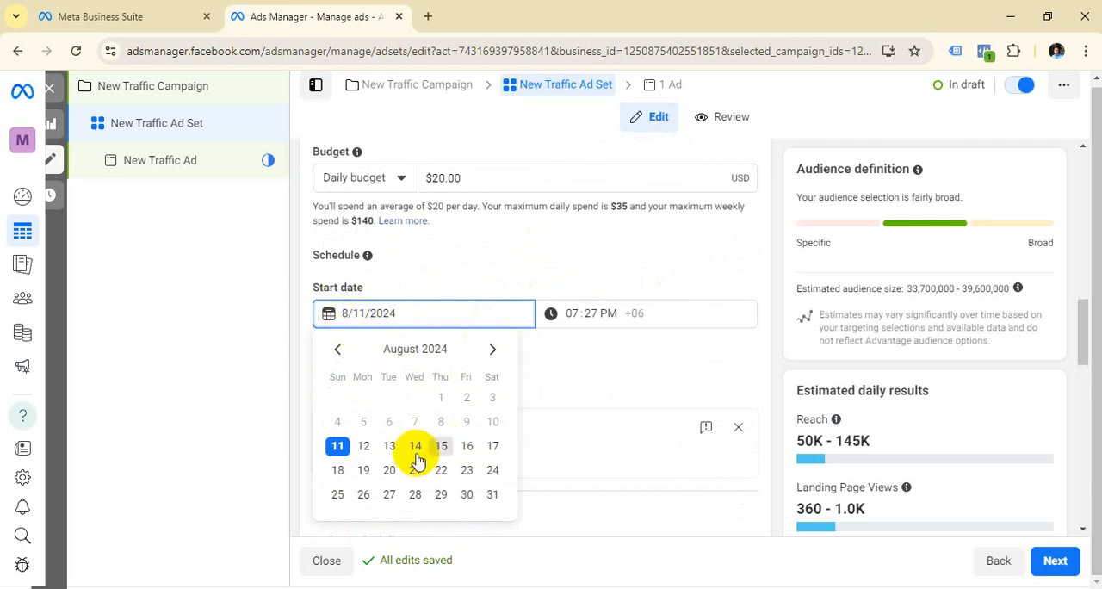
click(689, 324)
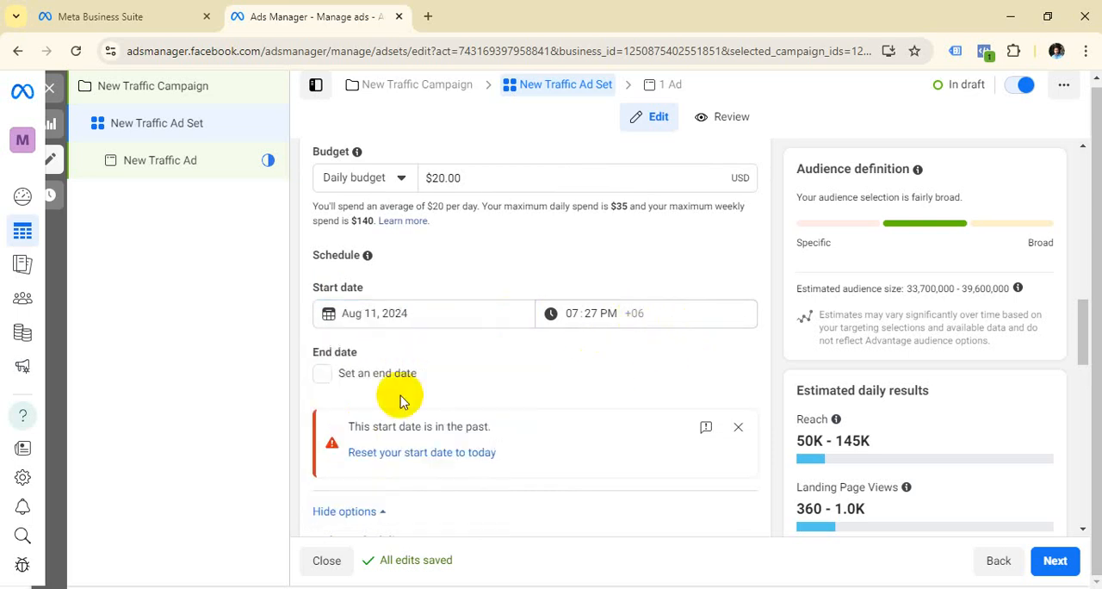
Step: Try the end date option, dismiss the past start date notice and leave the ad set without an end date
click(325, 373)
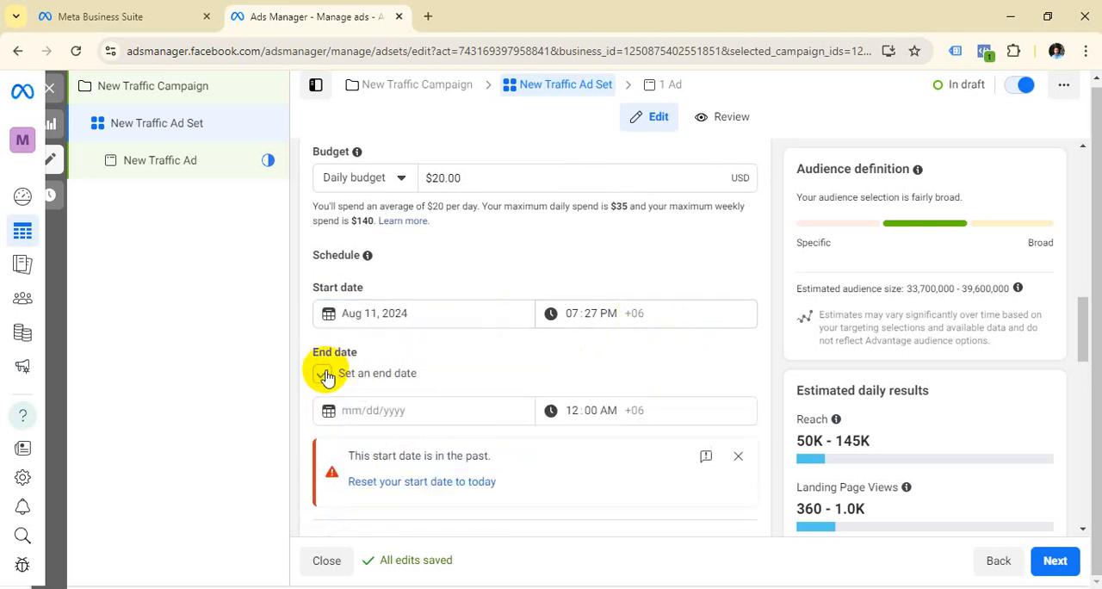
click(326, 374)
click(327, 377)
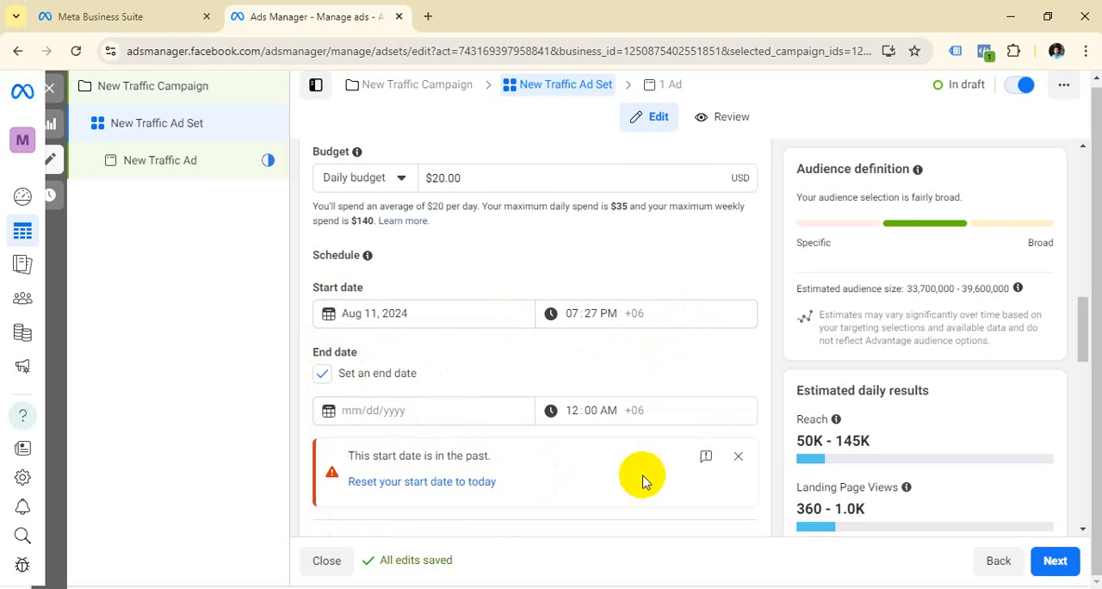
click(737, 455)
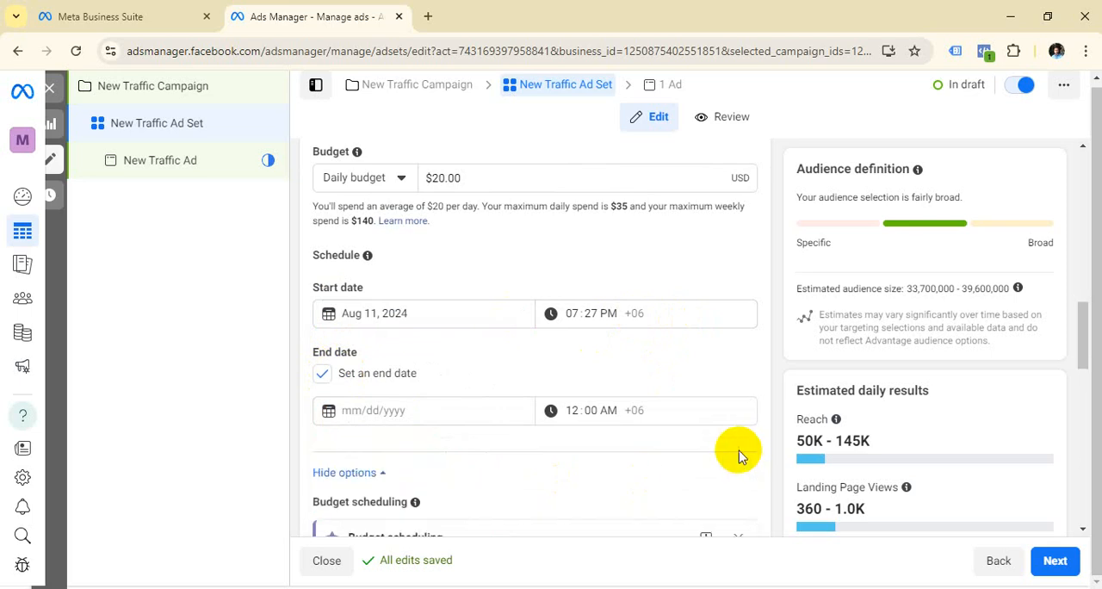
click(321, 371)
Step: Examine the budget scheduling and ad scheduling options in the ad set's budget and schedule section
scroll(497, 369, down, 2)
scroll(517, 356, down, 1)
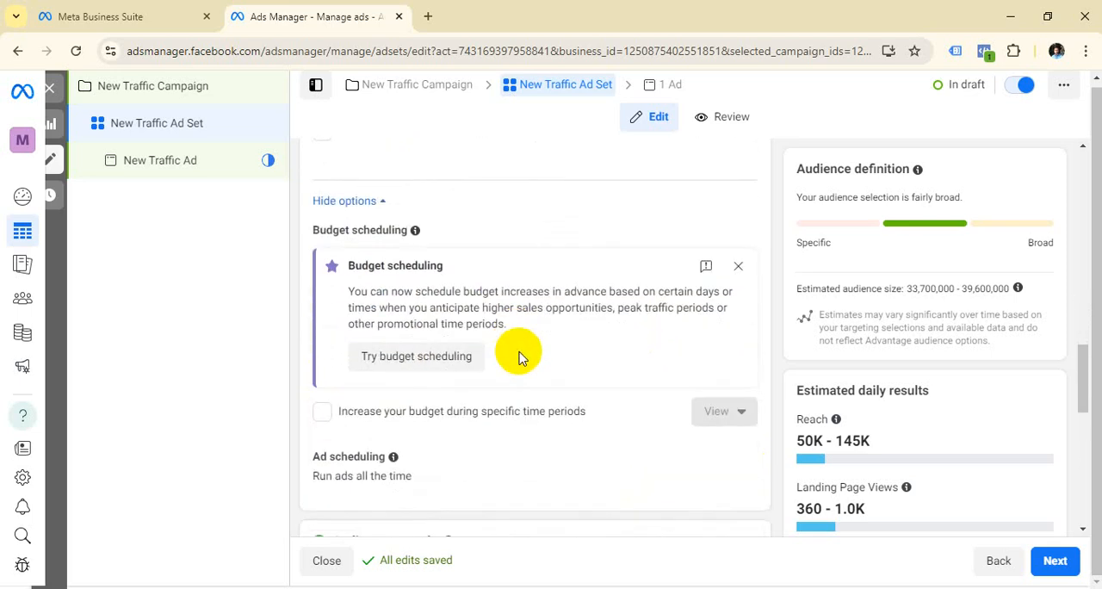
scroll(542, 368, up, 4)
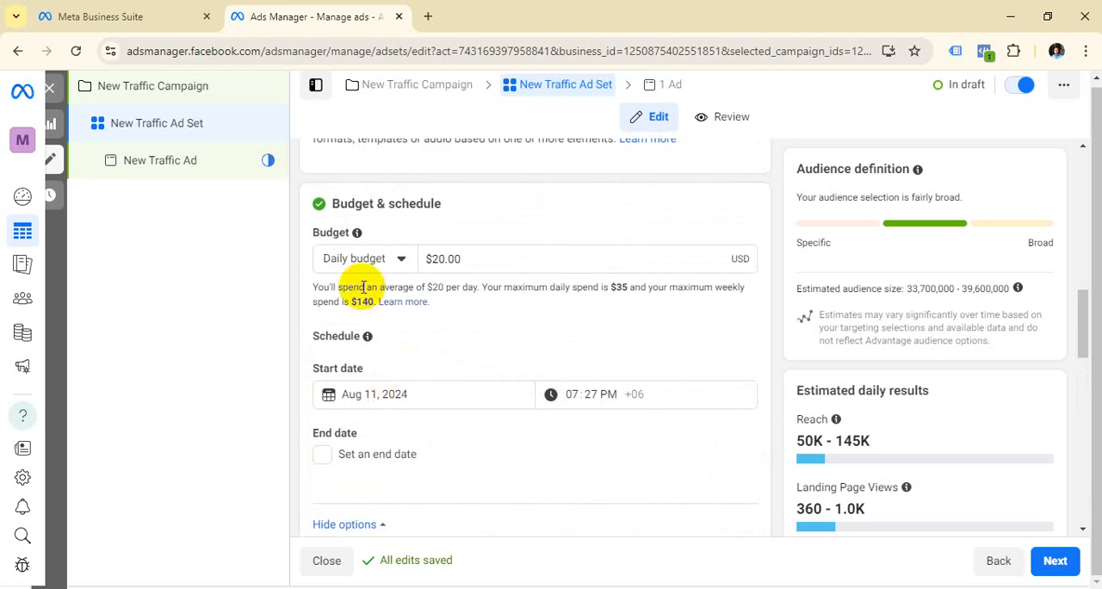
Step: Look at the budget type choices, keep the daily budget, and examine the ad set's audience controls and locations
click(399, 262)
click(399, 261)
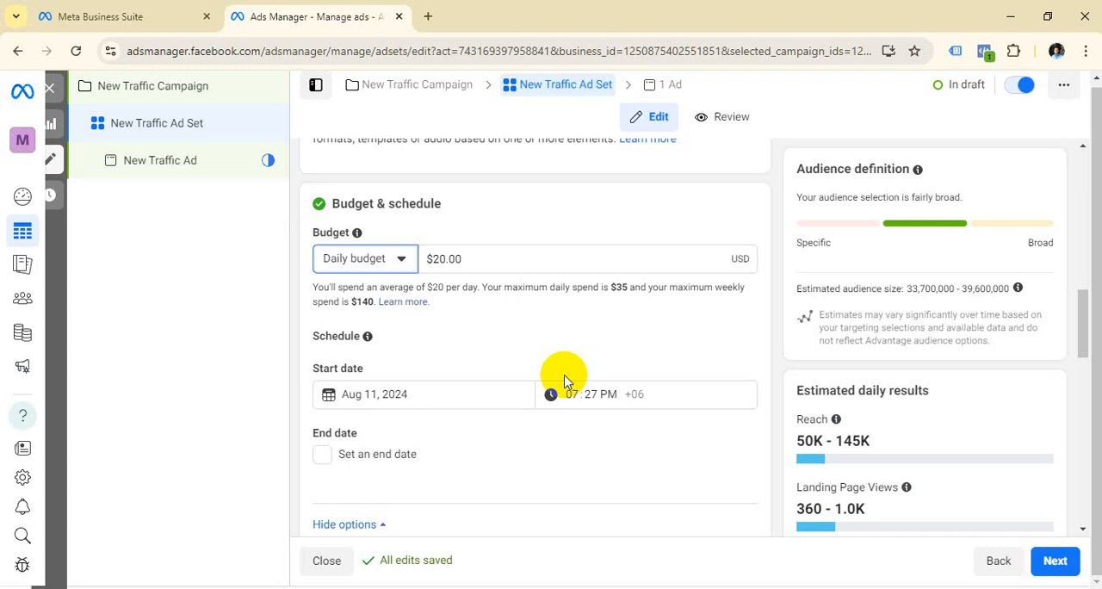
scroll(563, 378, down, 8)
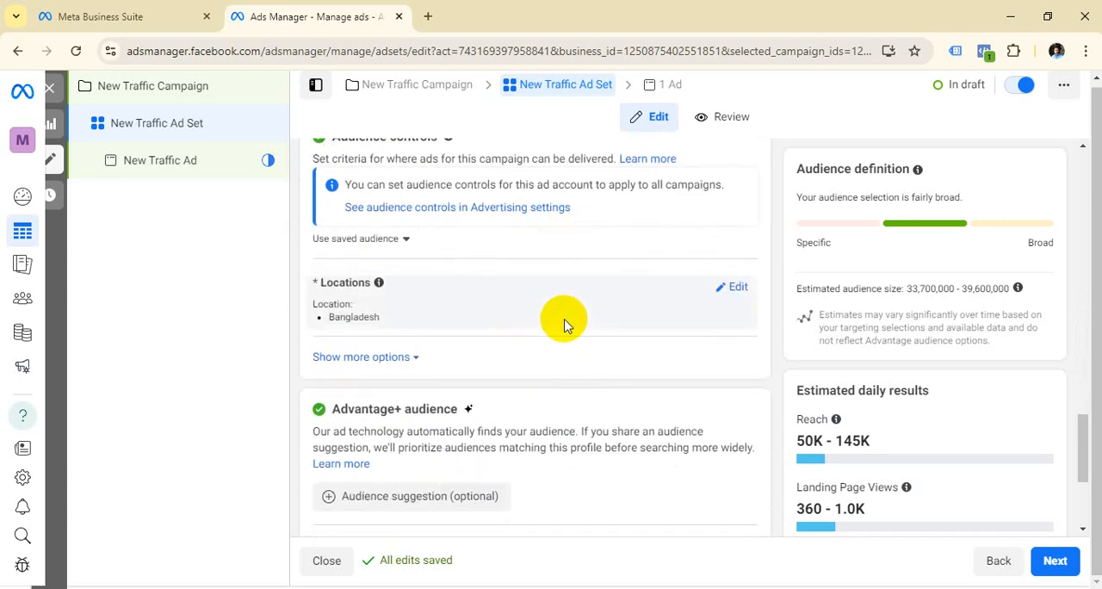
scroll(536, 370, up, 1)
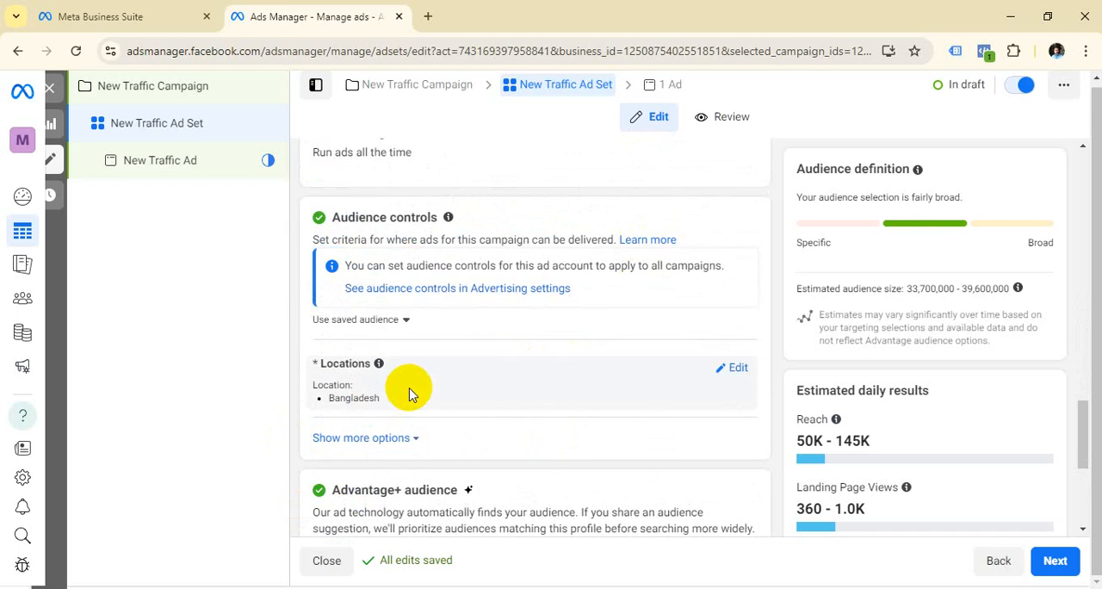
scroll(413, 389, down, 3)
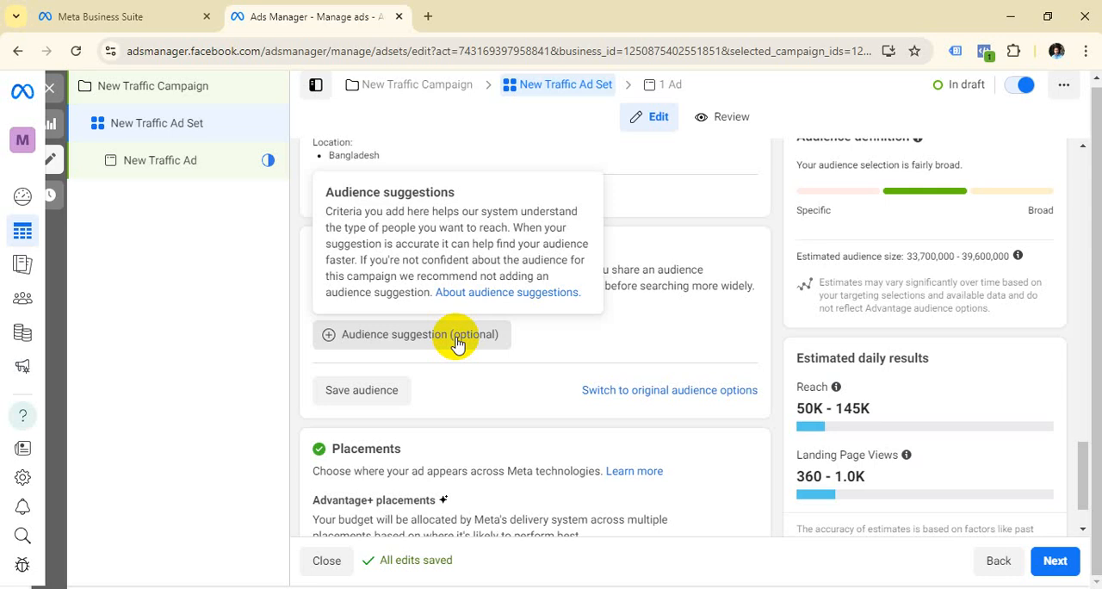
Step: Expand the optional Advantage+ audience suggestion and examine its custom audiences, age, gender and detailed targeting settings
scroll(504, 344, down, 1)
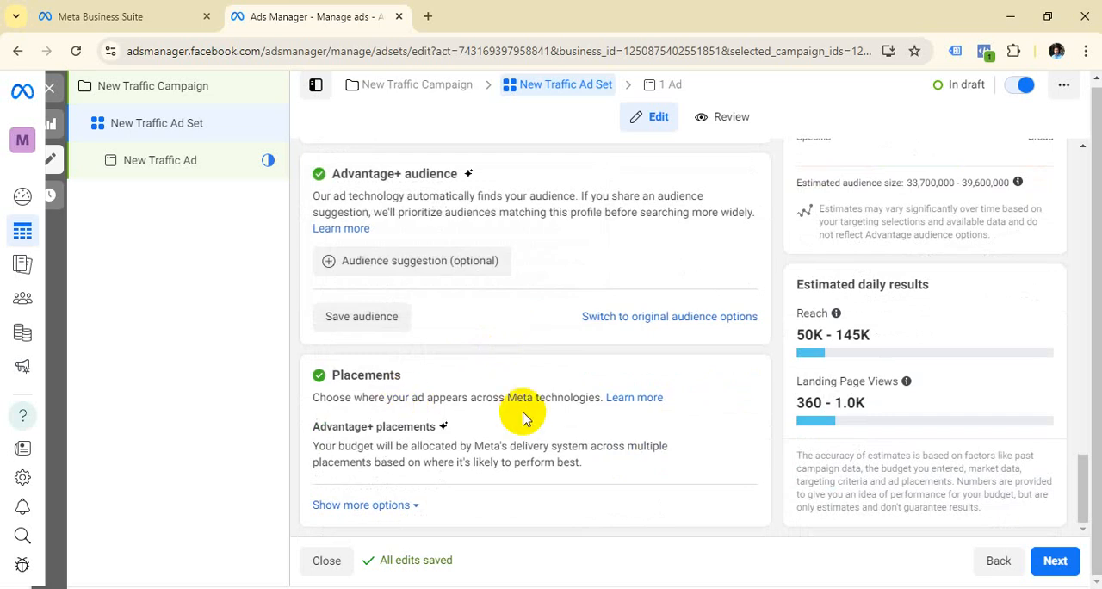
scroll(522, 418, up, 3)
scroll(459, 419, down, 1)
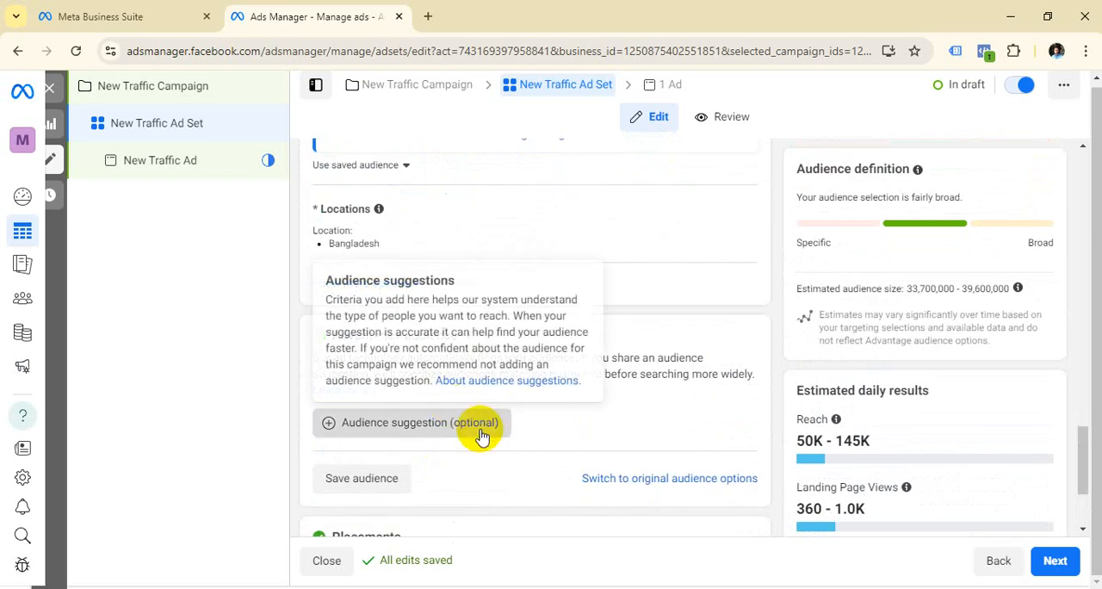
click(480, 432)
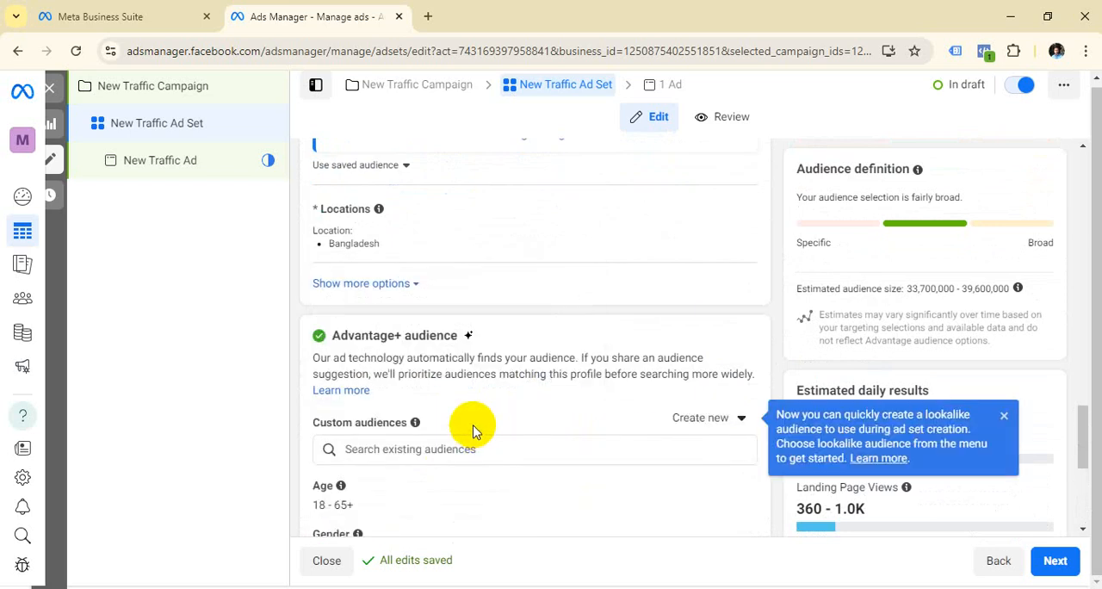
scroll(476, 429, down, 2)
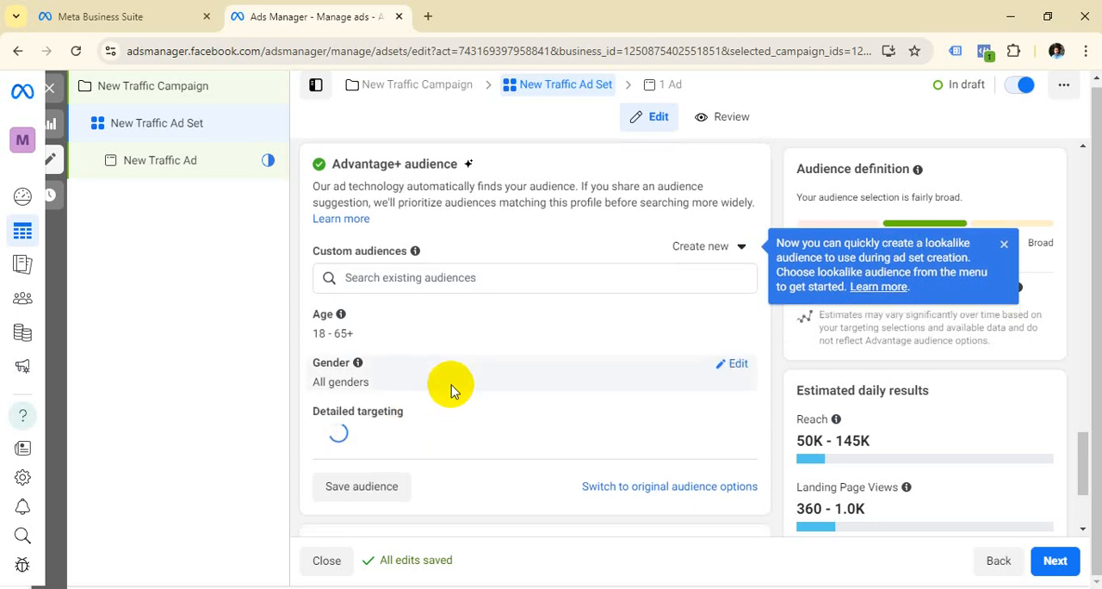
Step: Open the ad set's placements for editing and compare the Advantage+ and manual options, leaving Advantage+ placements selected
scroll(453, 386, down, 2)
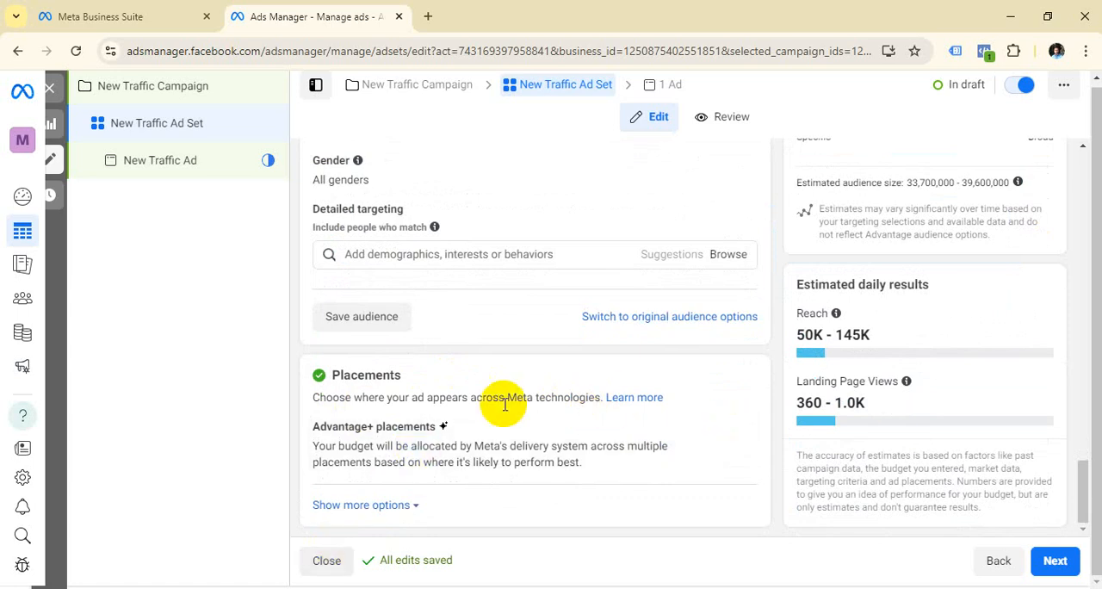
click(734, 429)
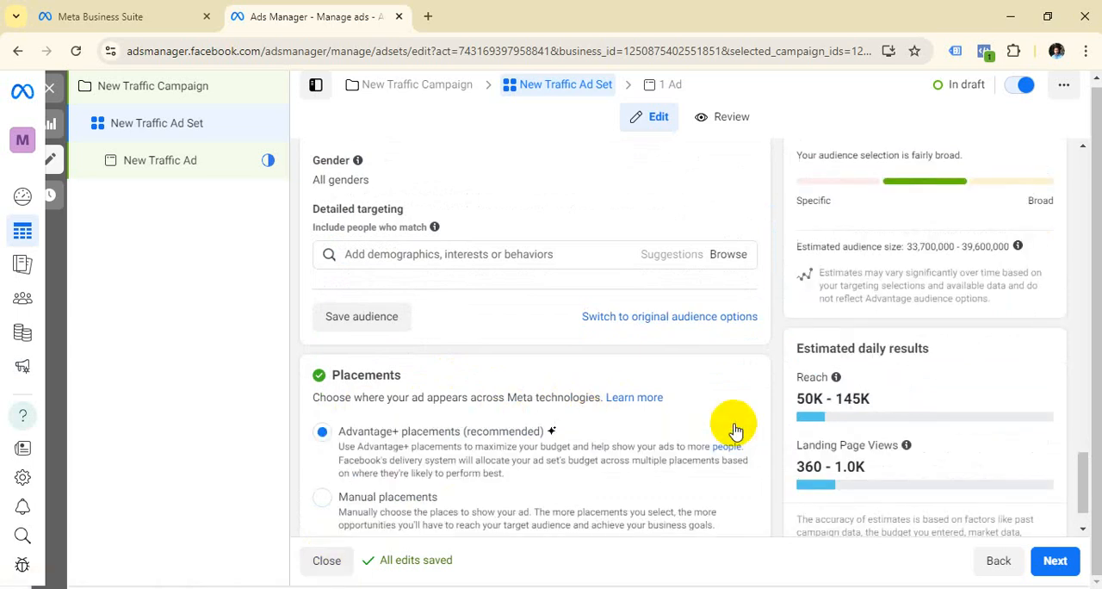
scroll(516, 388, down, 1)
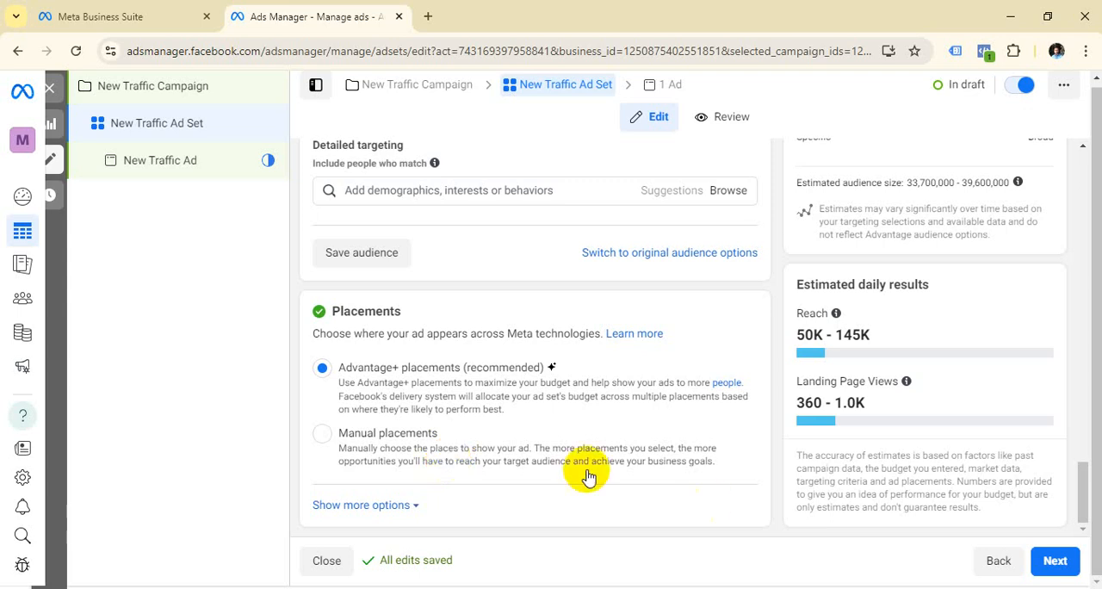
Step: Continue from the ad set to the ad's settings and dismiss the request for payment information
click(1065, 570)
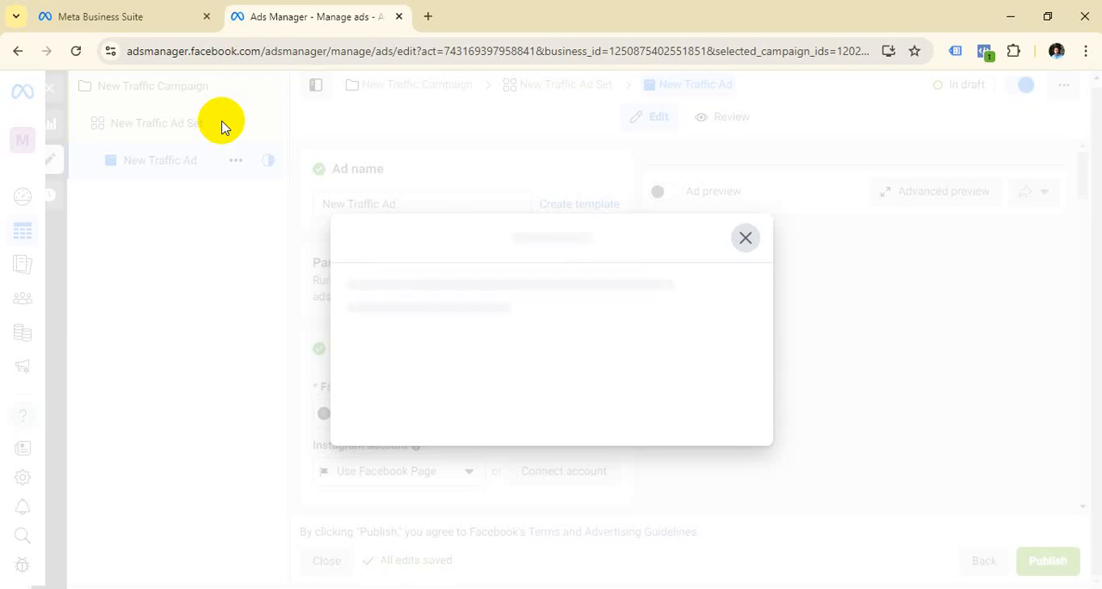
click(742, 239)
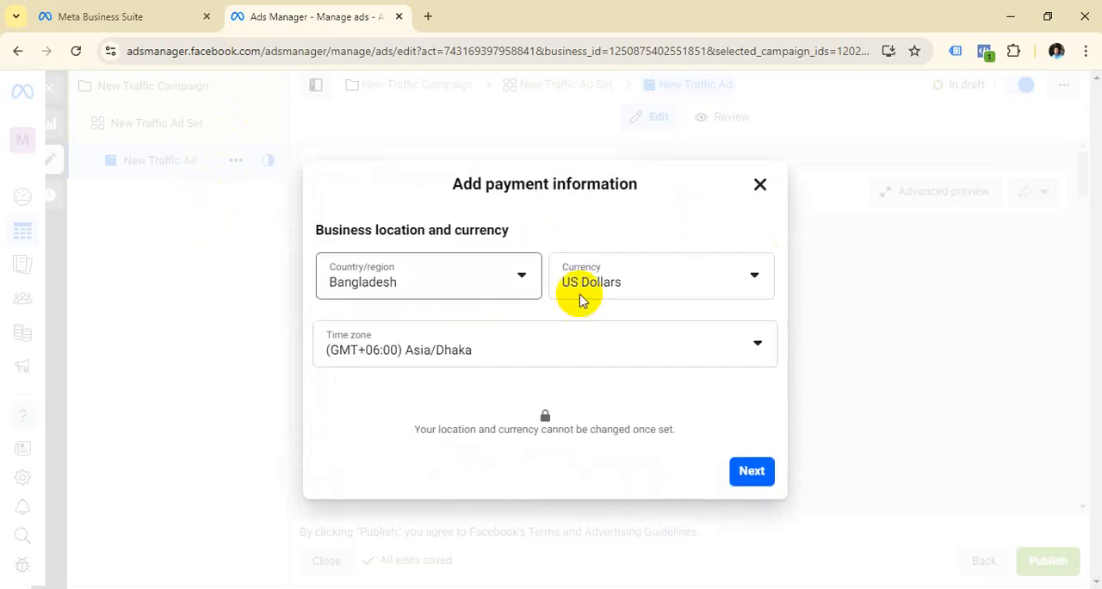
click(759, 186)
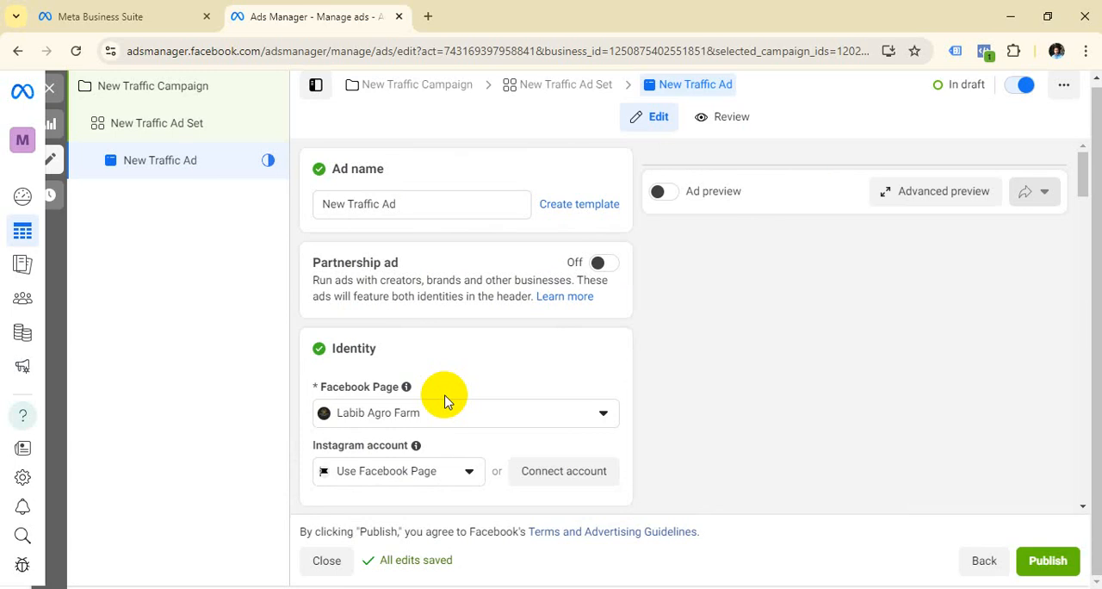
Step: Check which Facebook Pages are available for the ad's identity and keep Labib Agro Farm selected
scroll(502, 347, down, 2)
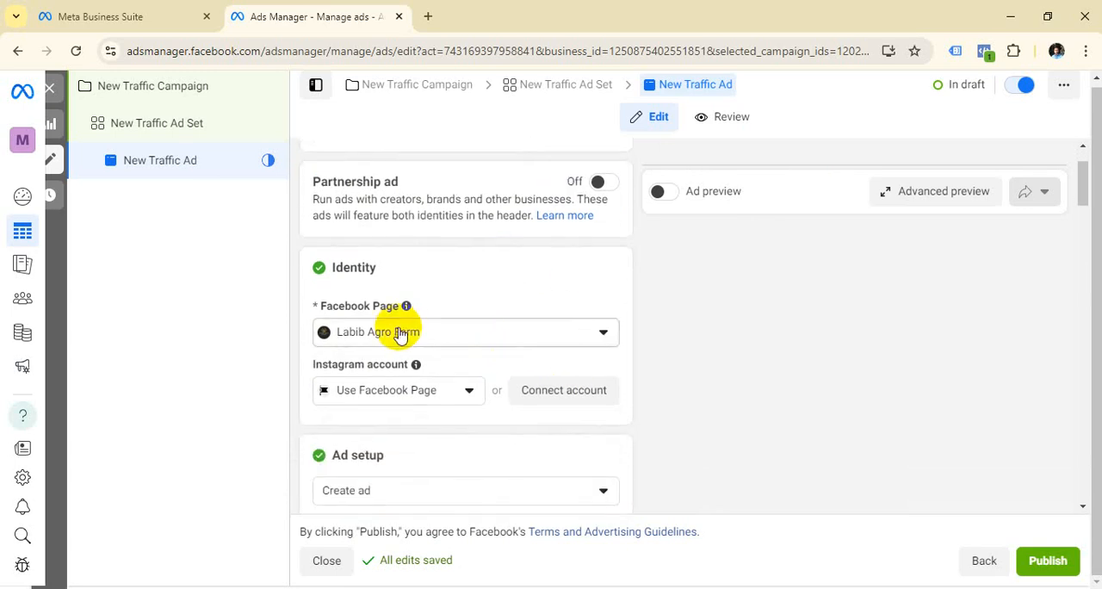
click(609, 334)
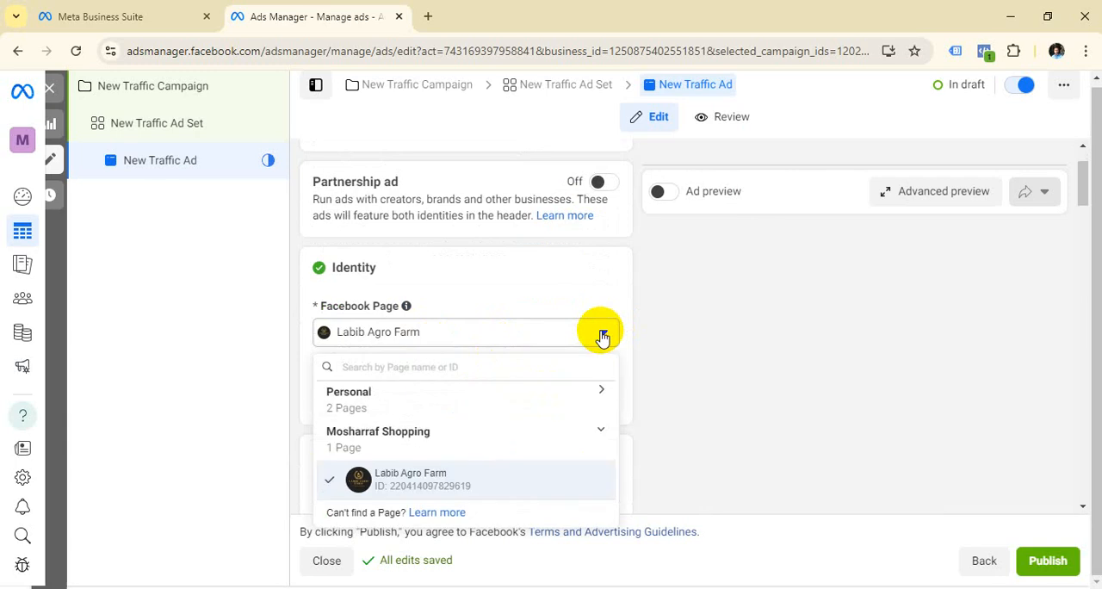
click(719, 351)
Step: Examine the ad setup's creative source and format options, try the Catalog source and go back to Manual upload
scroll(718, 344, down, 3)
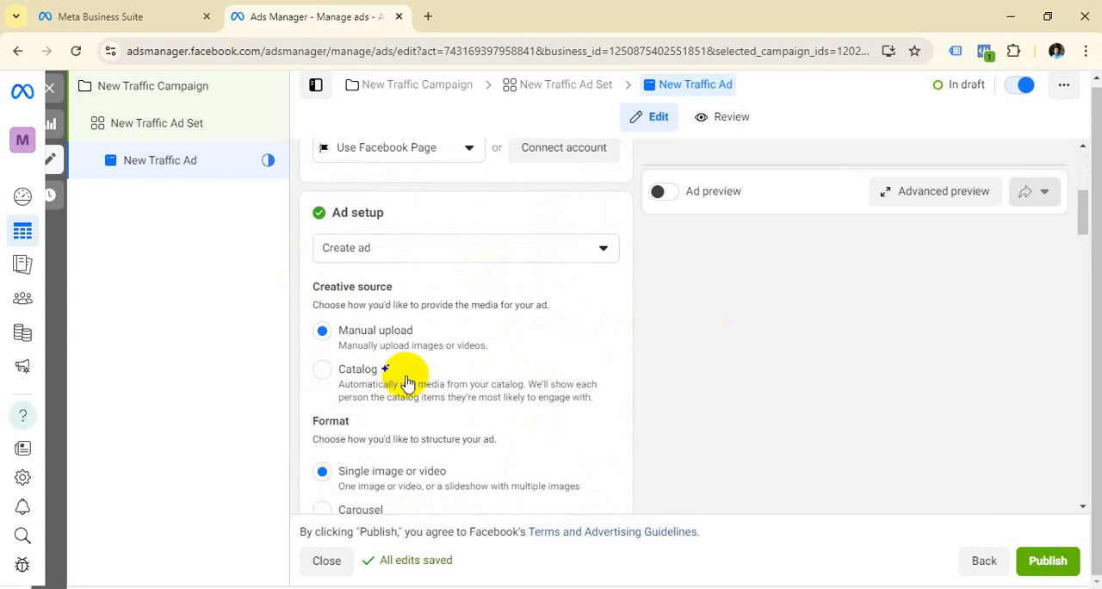
scroll(456, 374, down, 1)
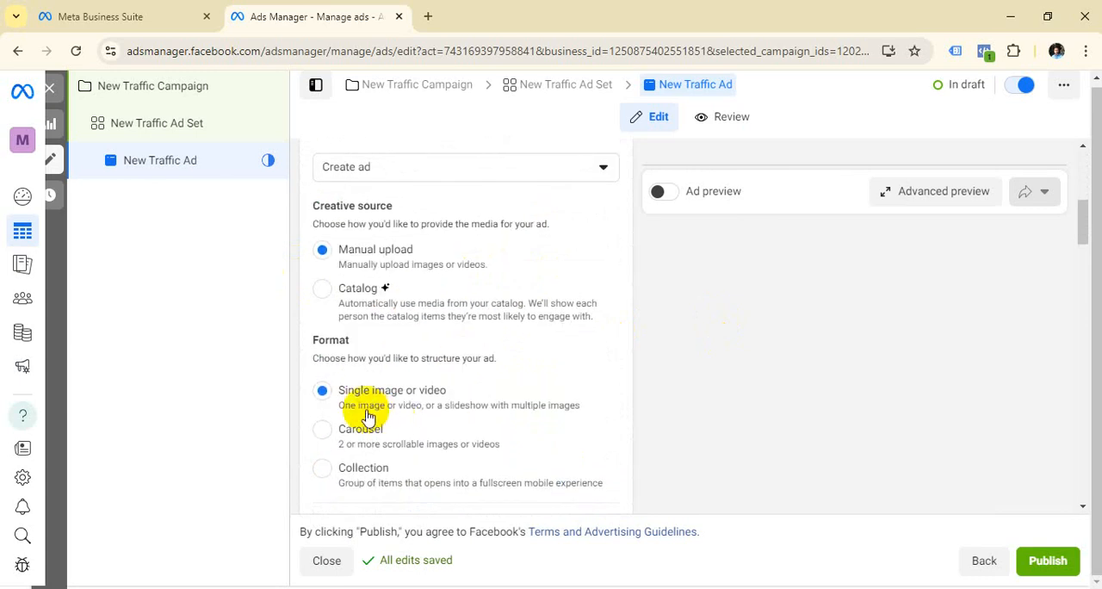
scroll(379, 417, down, 1)
scroll(386, 414, up, 1)
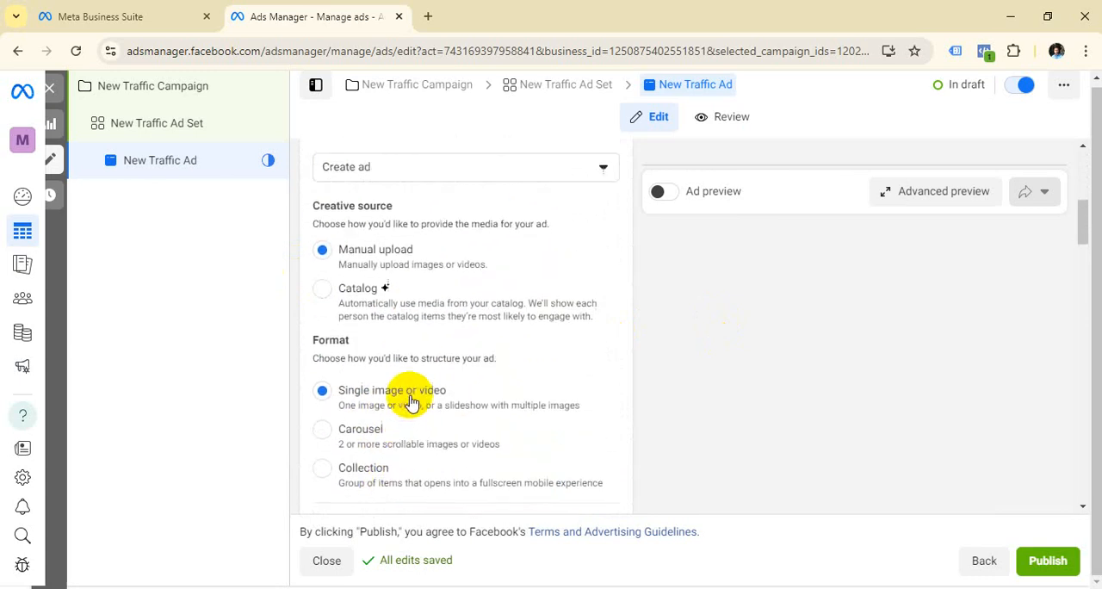
click(323, 290)
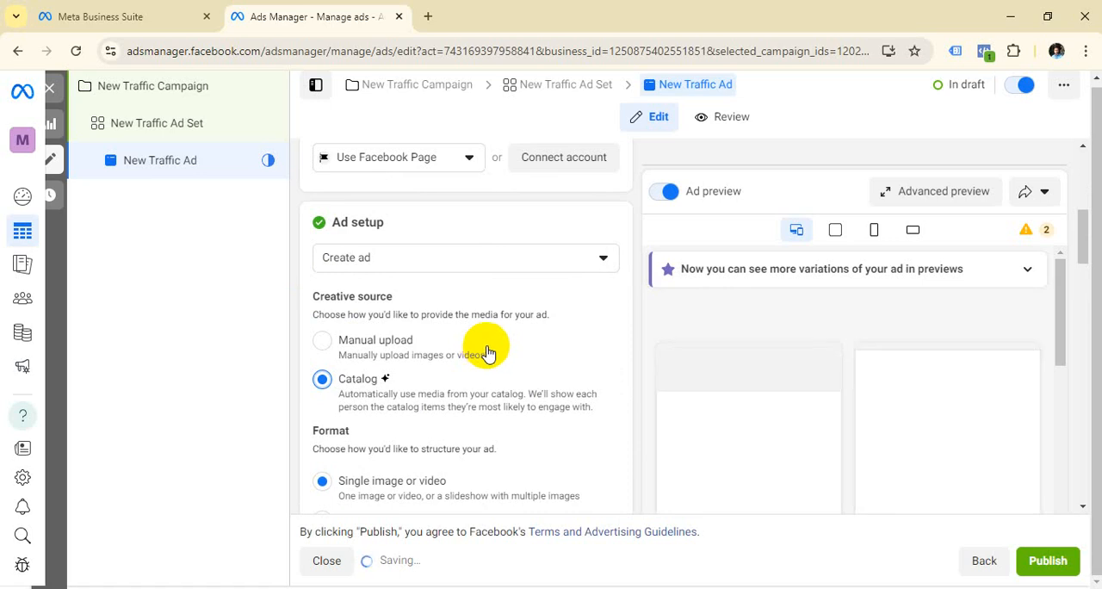
click(326, 346)
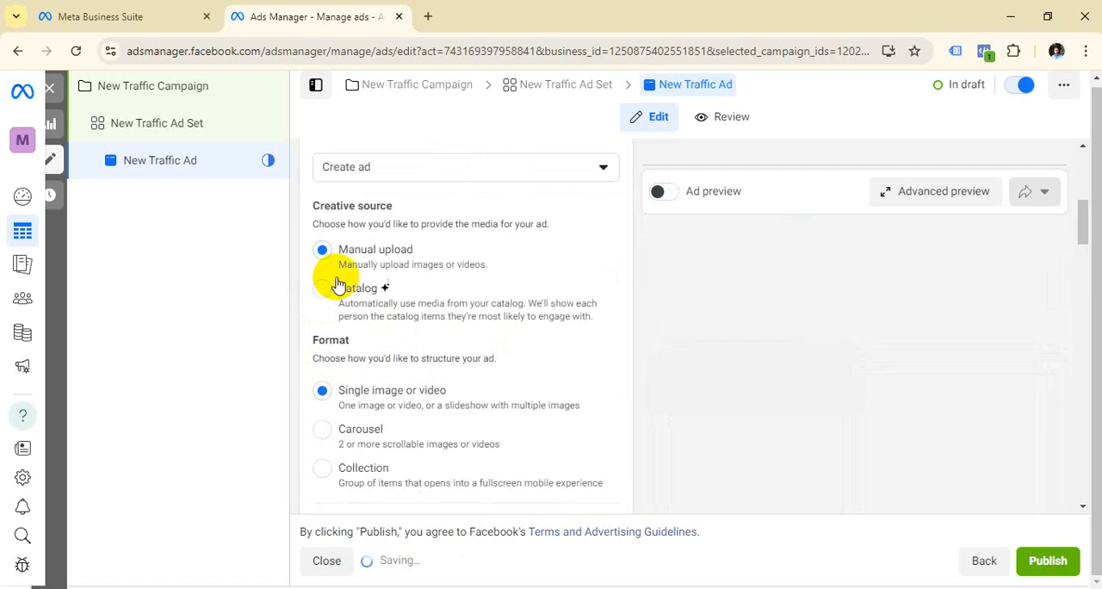
Step: Add the 1080 × 1080 Toupe business image as the ad's media, accepting the proposed crops and leaving the creative enhancements unchanged
scroll(459, 344, down, 1)
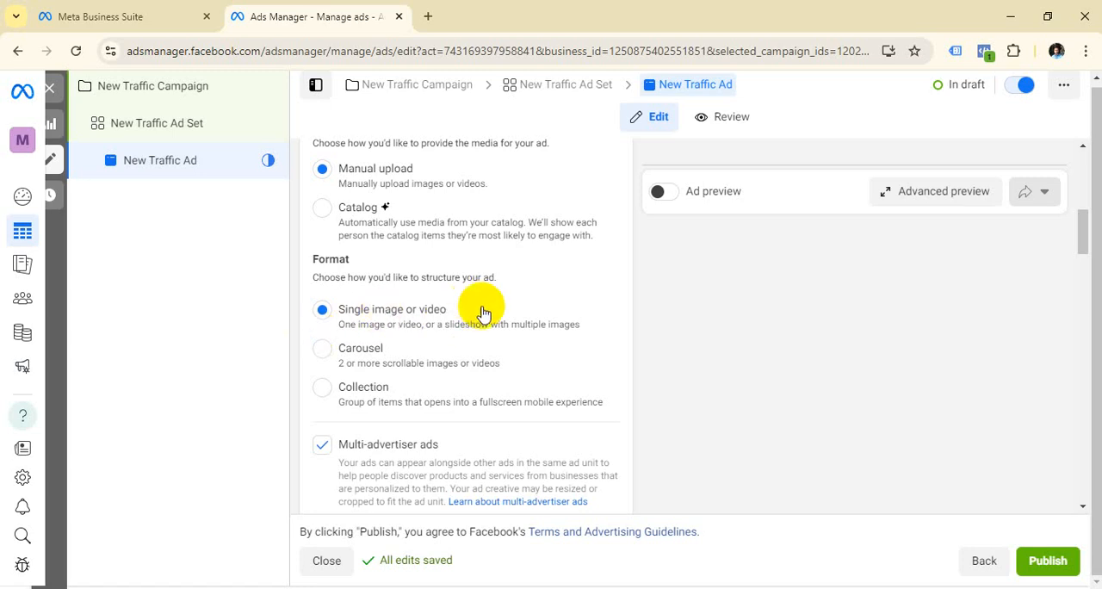
scroll(484, 310, down, 3)
scroll(484, 314, down, 1)
click(408, 340)
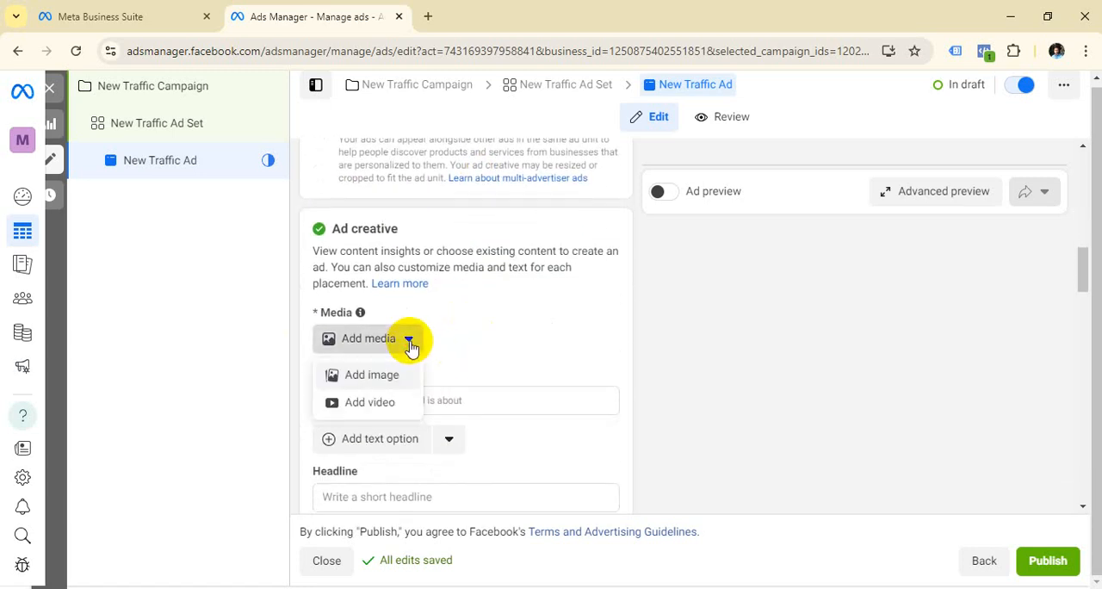
click(372, 375)
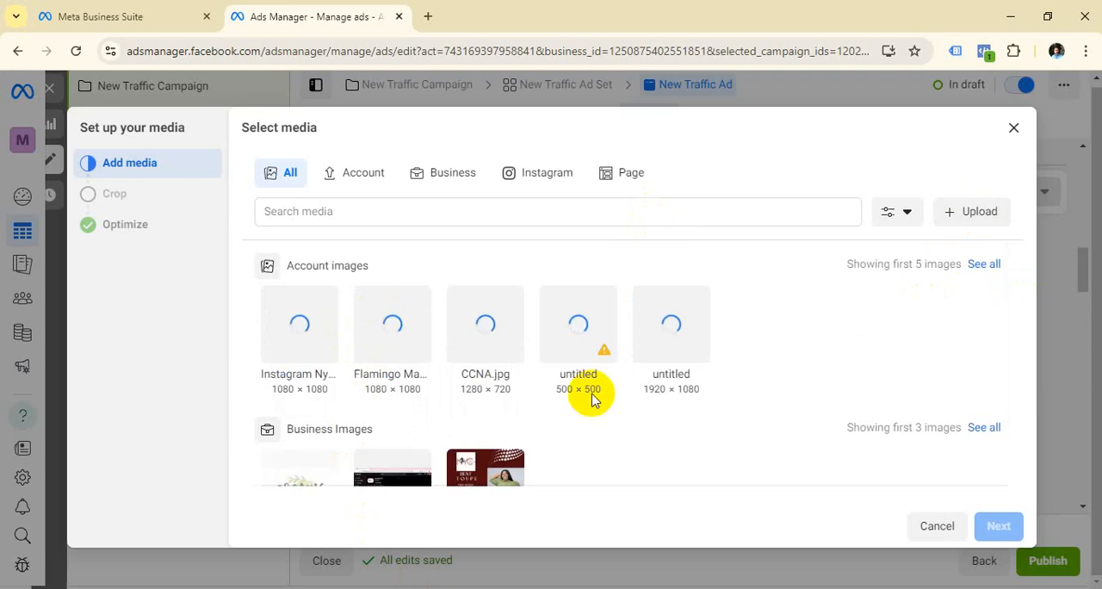
scroll(591, 394, down, 1)
click(511, 372)
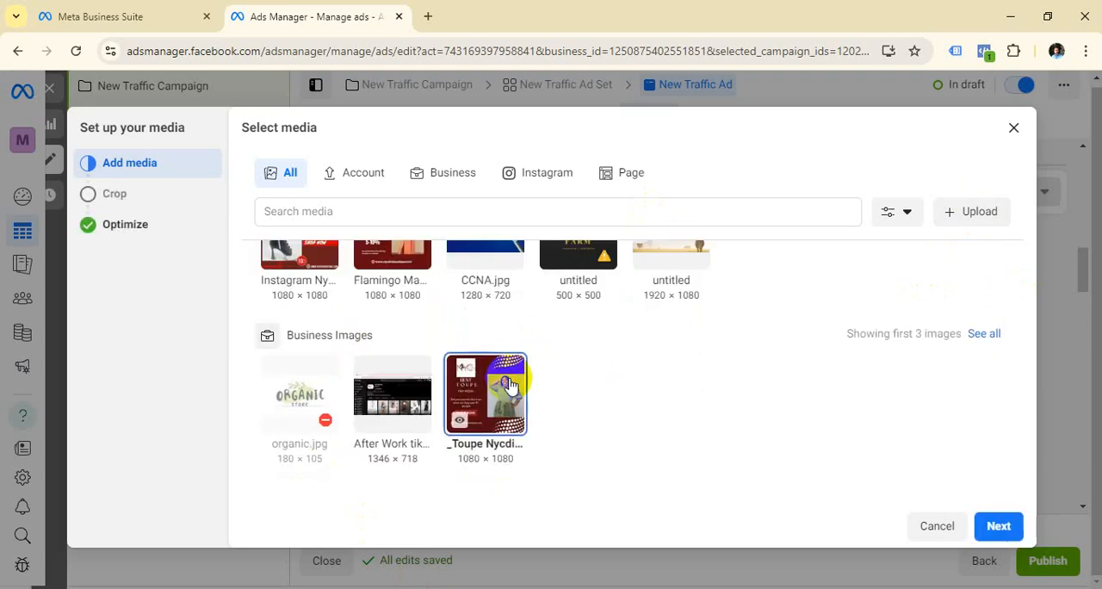
click(1001, 525)
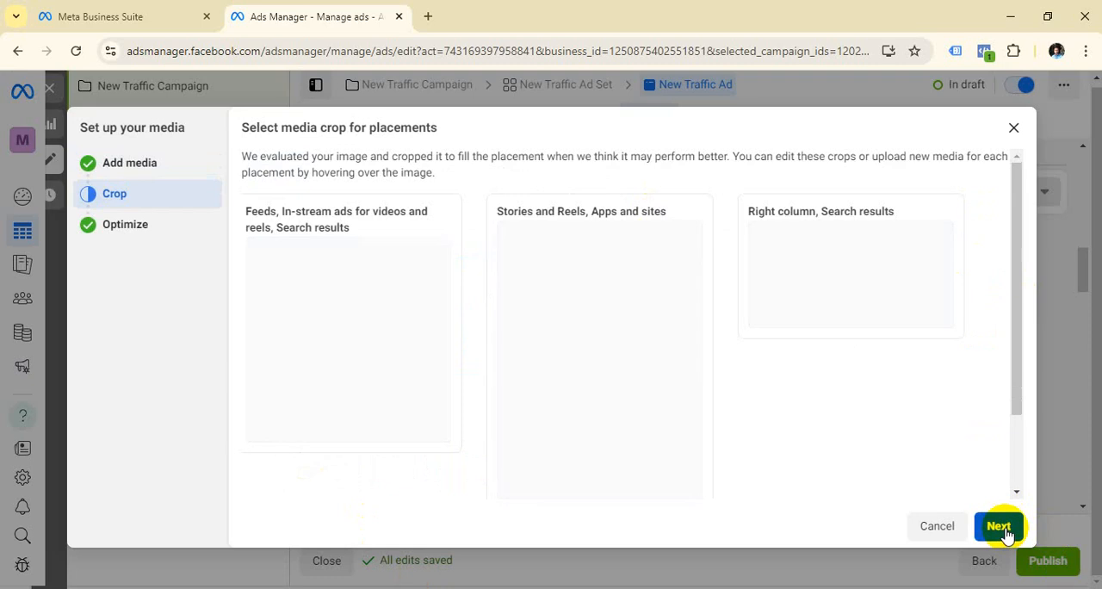
click(1000, 527)
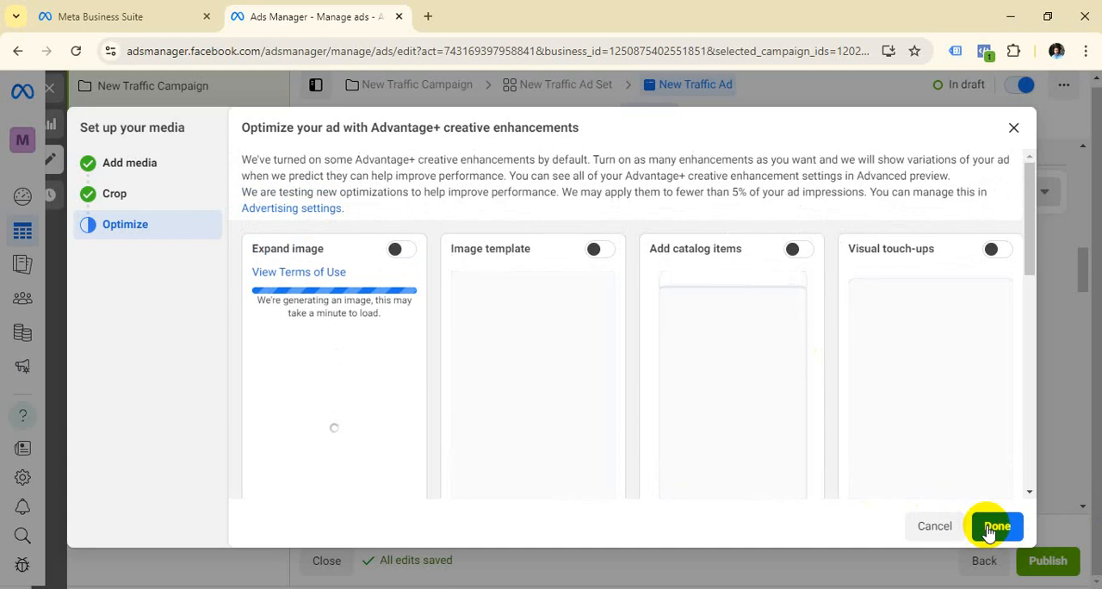
click(995, 525)
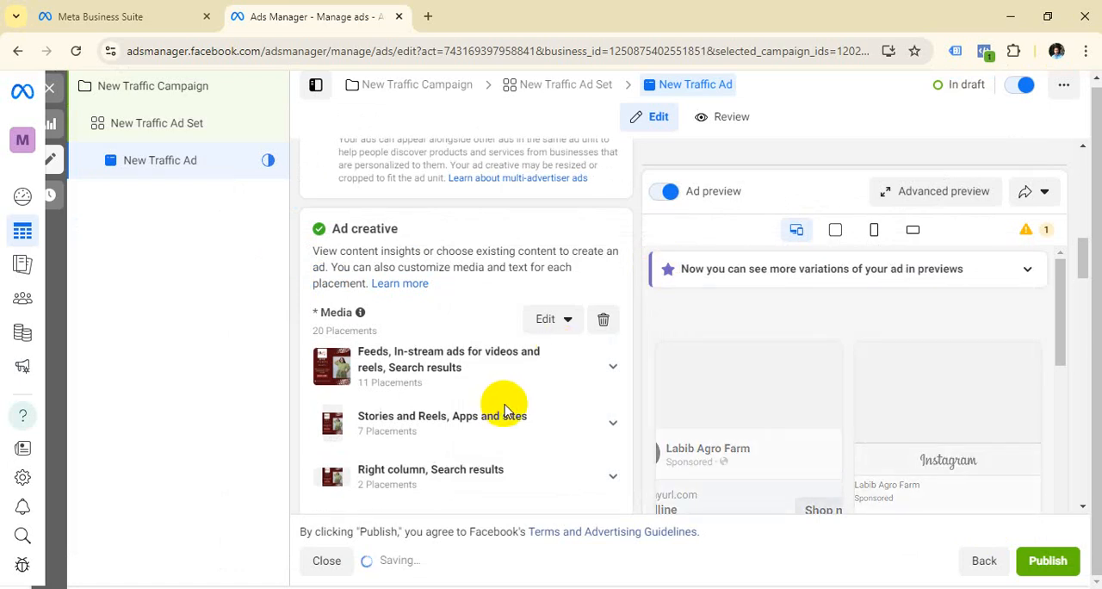
Step: Look over the ad preview and enter "ghfhgfgdhgf" as the ad's primary text
scroll(506, 409, down, 4)
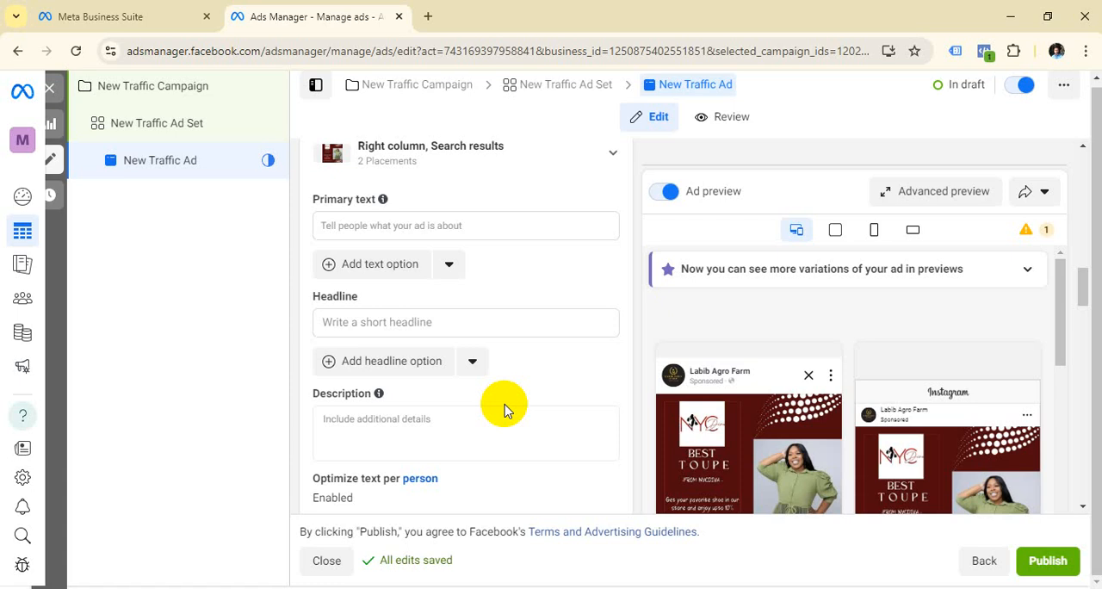
scroll(804, 315, down, 2)
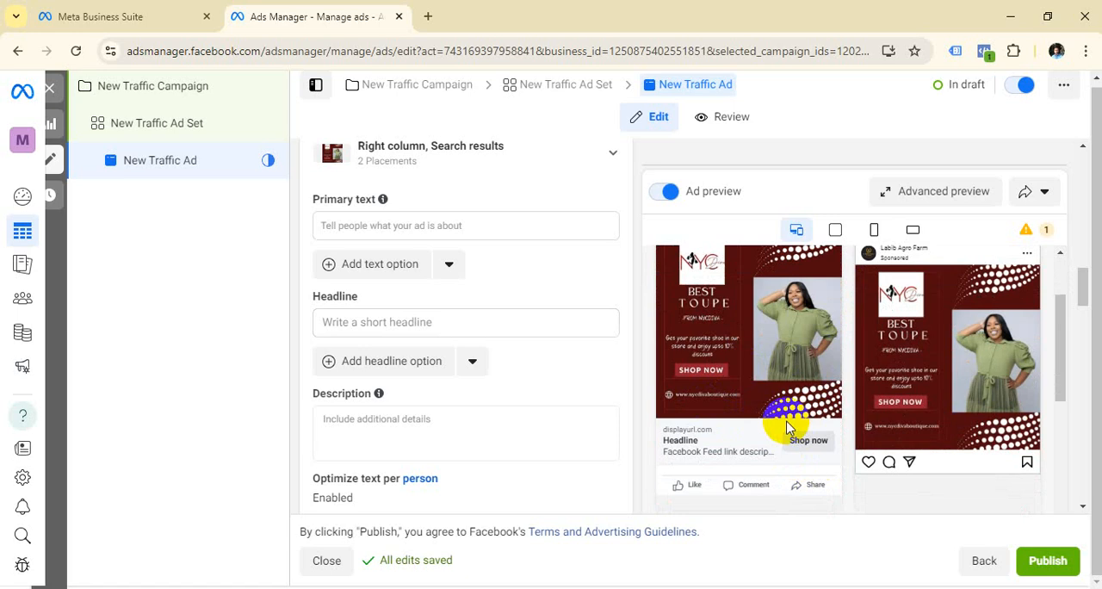
scroll(378, 361, up, 2)
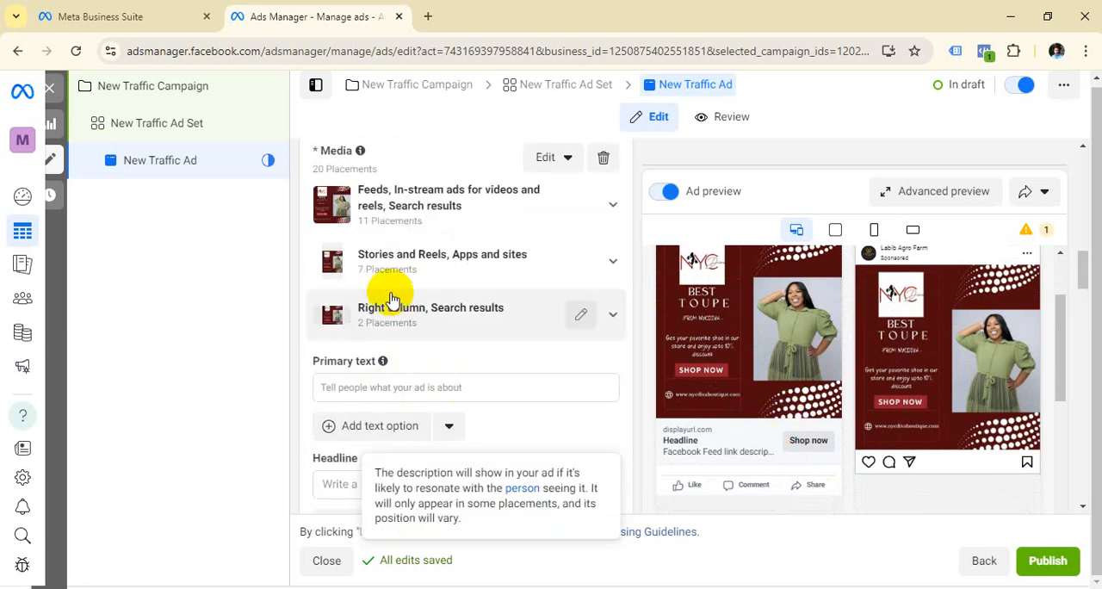
scroll(432, 361, down, 1)
click(365, 305)
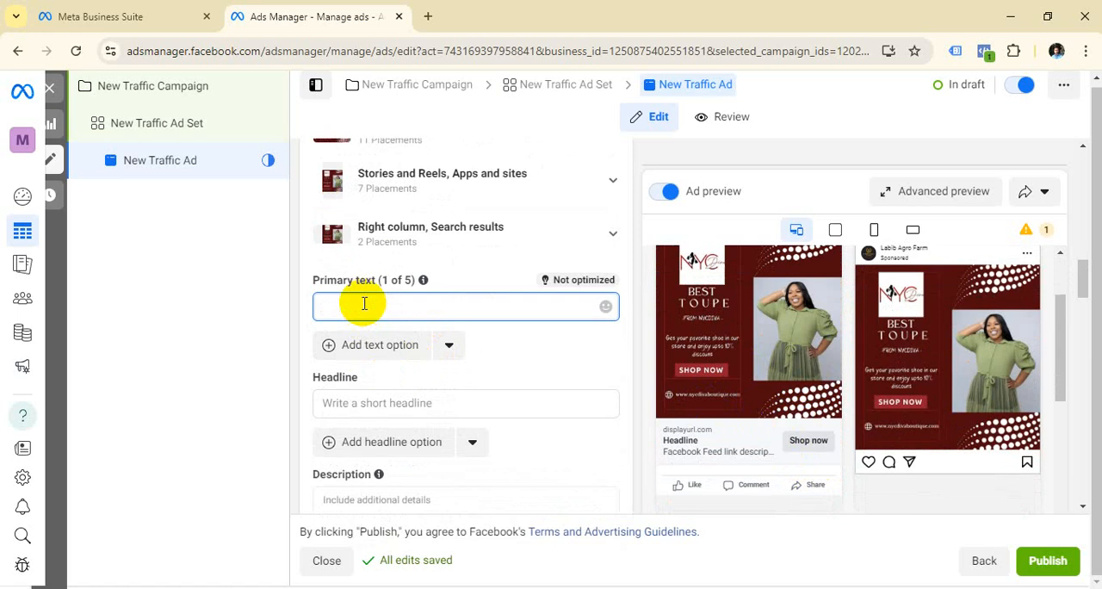
text(ghfhgfgdhgf)
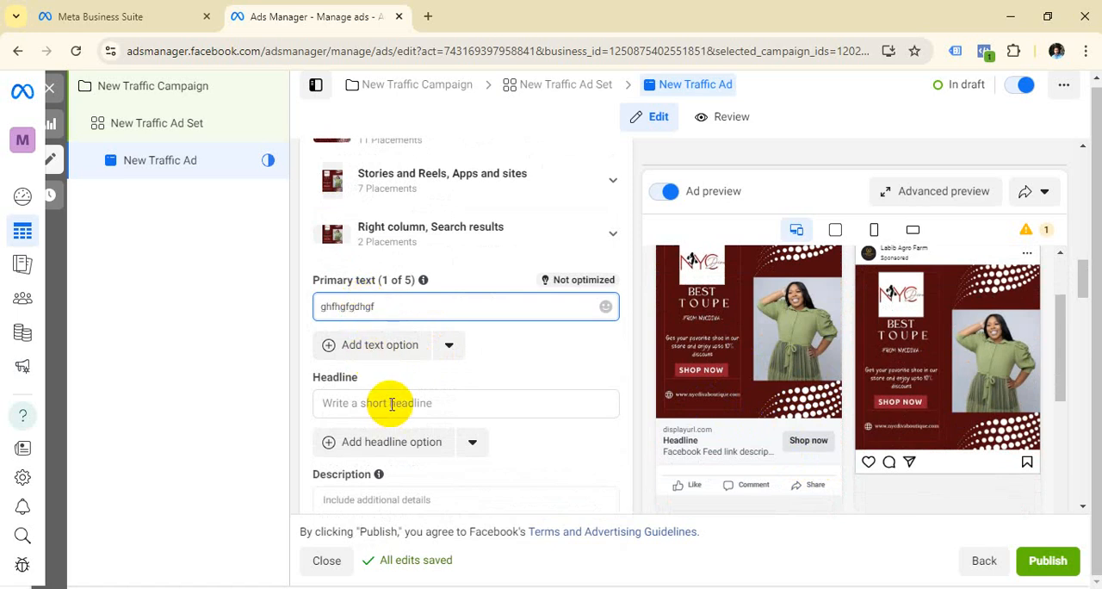
Step: Enter "10% OFF" as the ad's headline
click(392, 404)
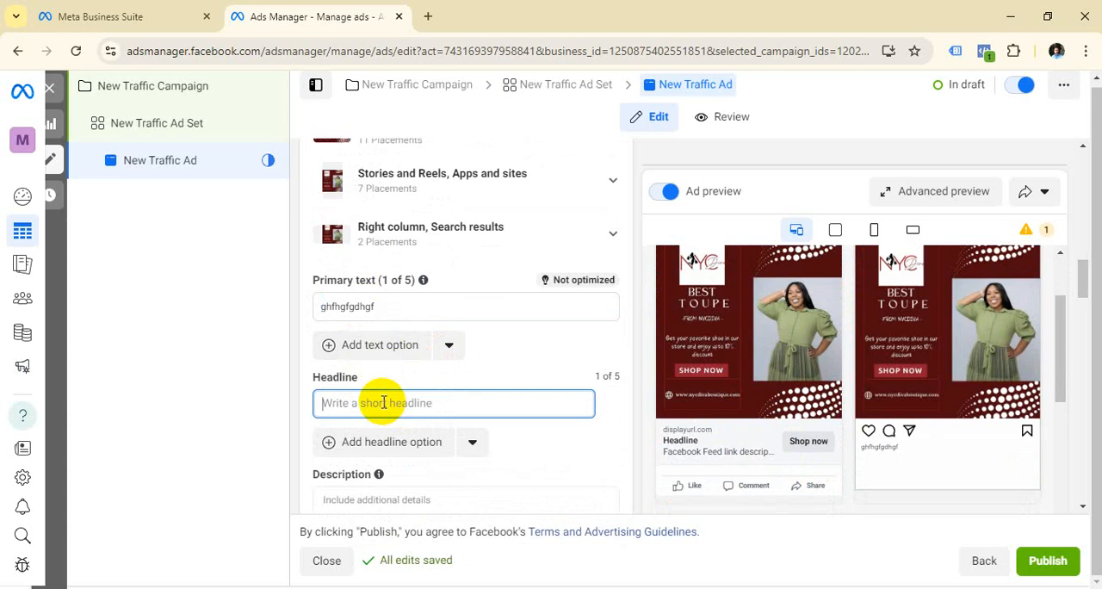
text(!)
text(0)
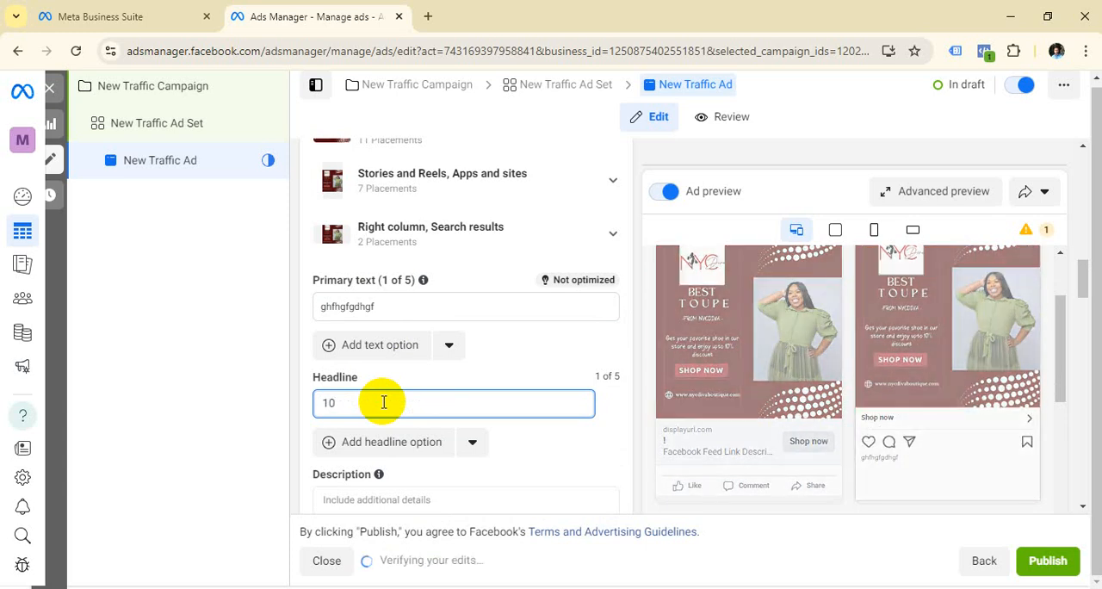
text(% )
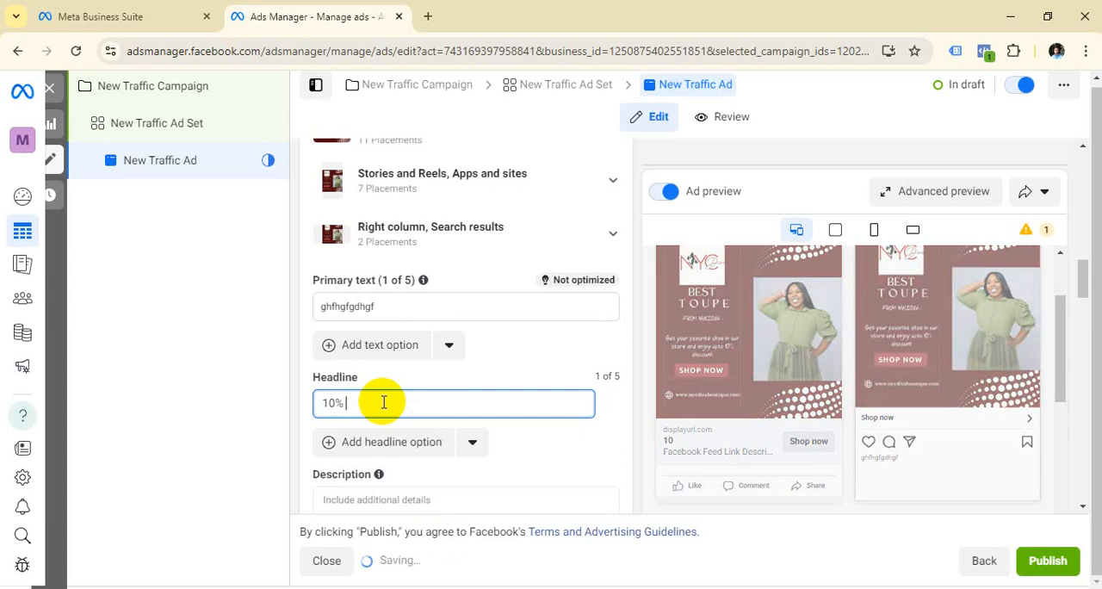
text(OFF)
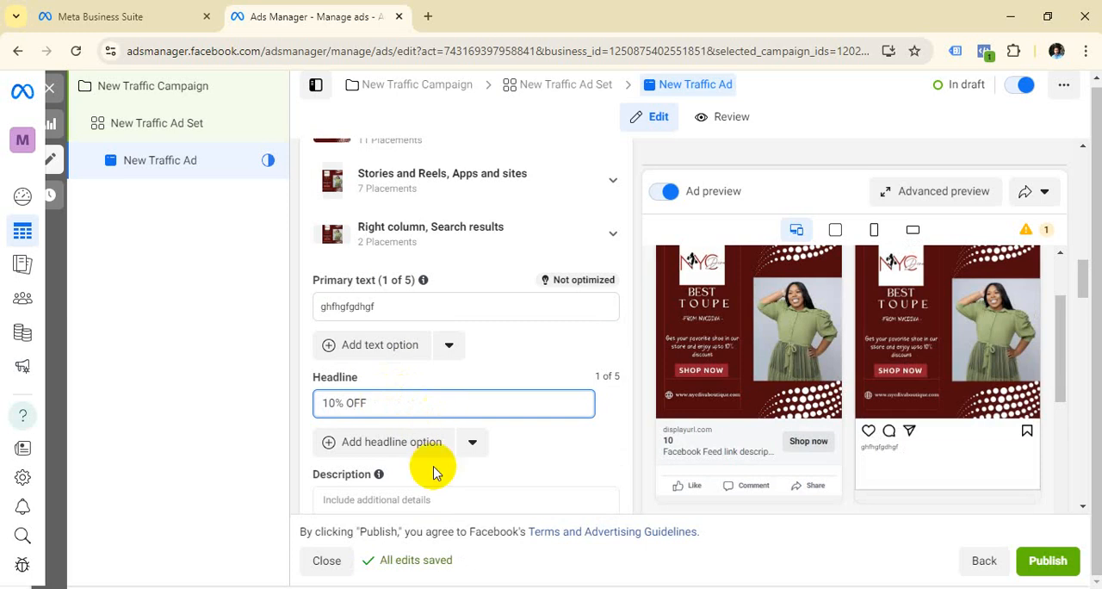
Step: Enter "GET THIS OFFER" as the ad's description
scroll(406, 423, down, 2)
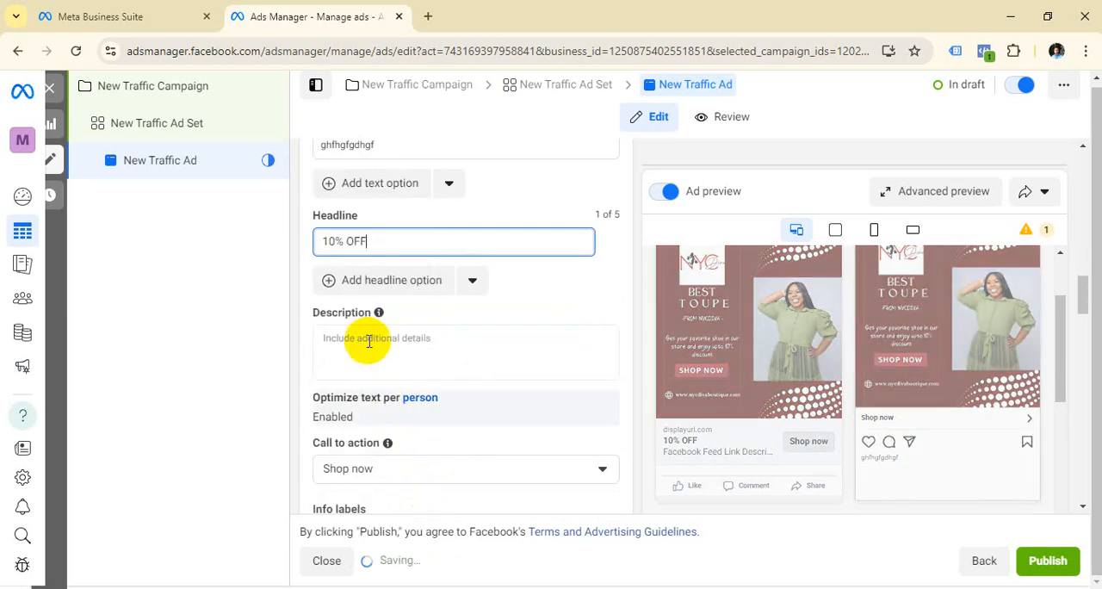
click(442, 361)
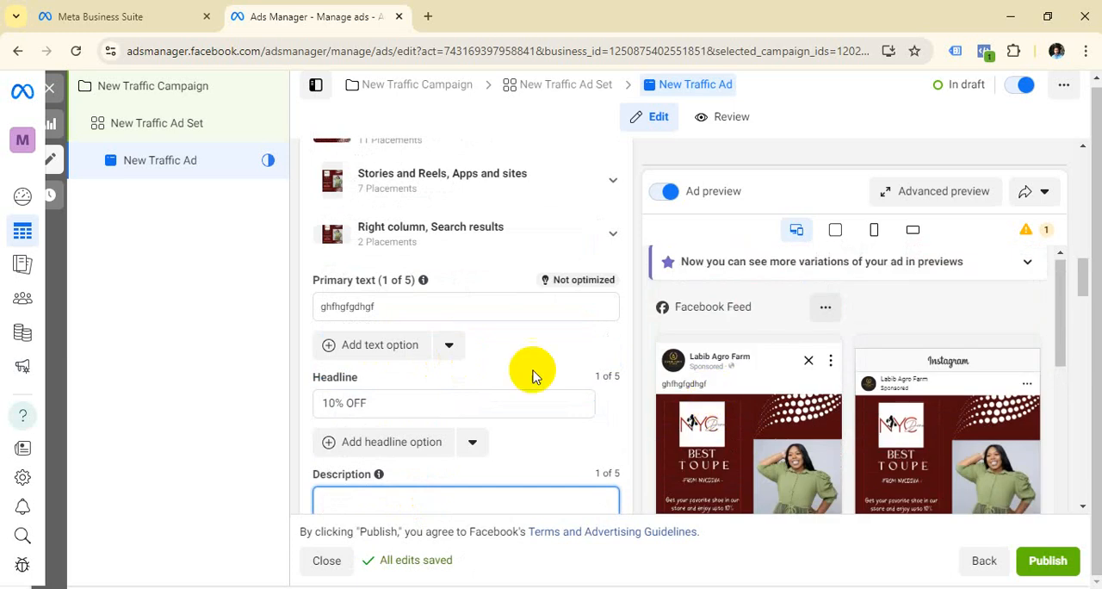
scroll(574, 296, down, 1)
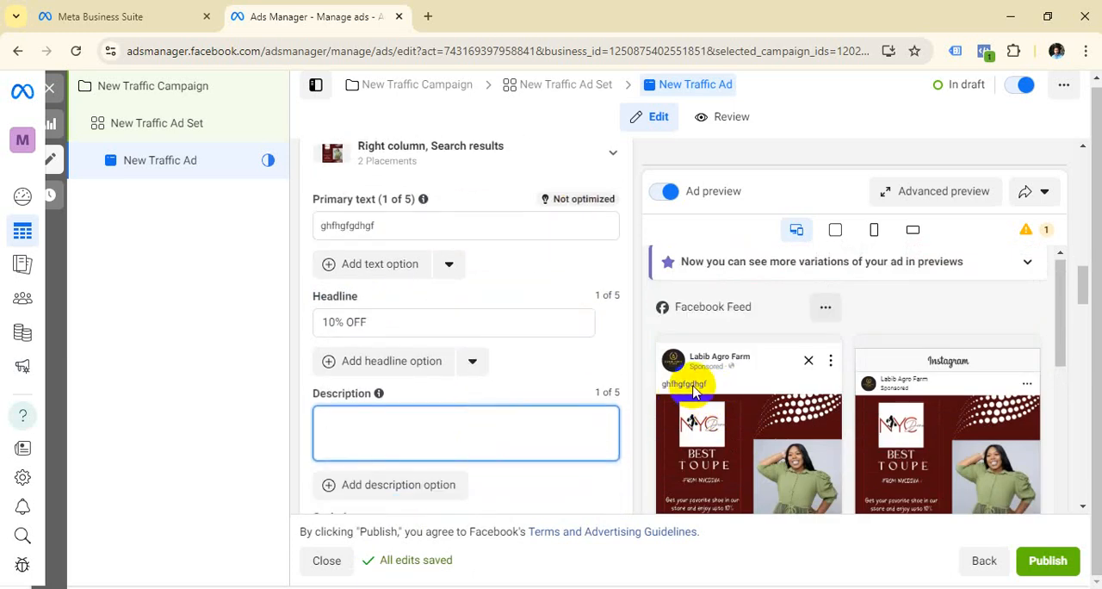
scroll(450, 319, down, 1)
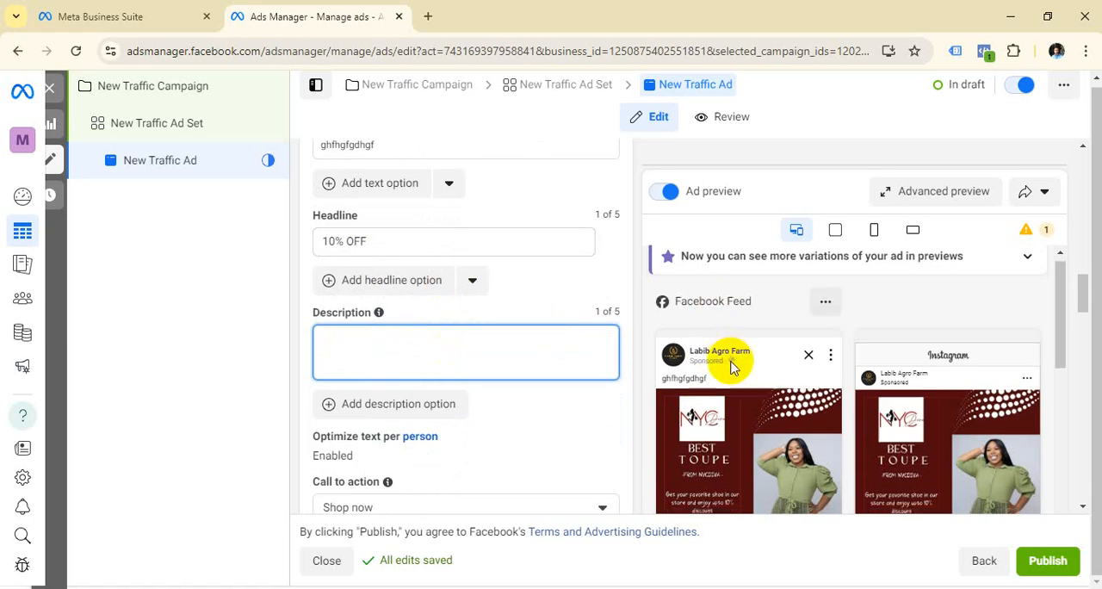
scroll(727, 361, down, 3)
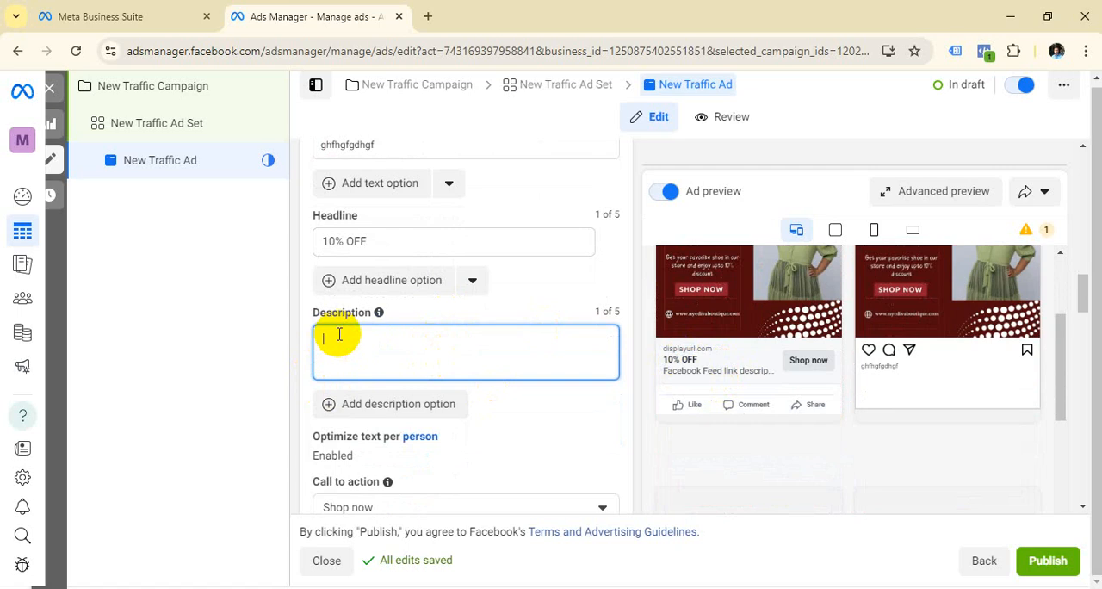
text(GE)
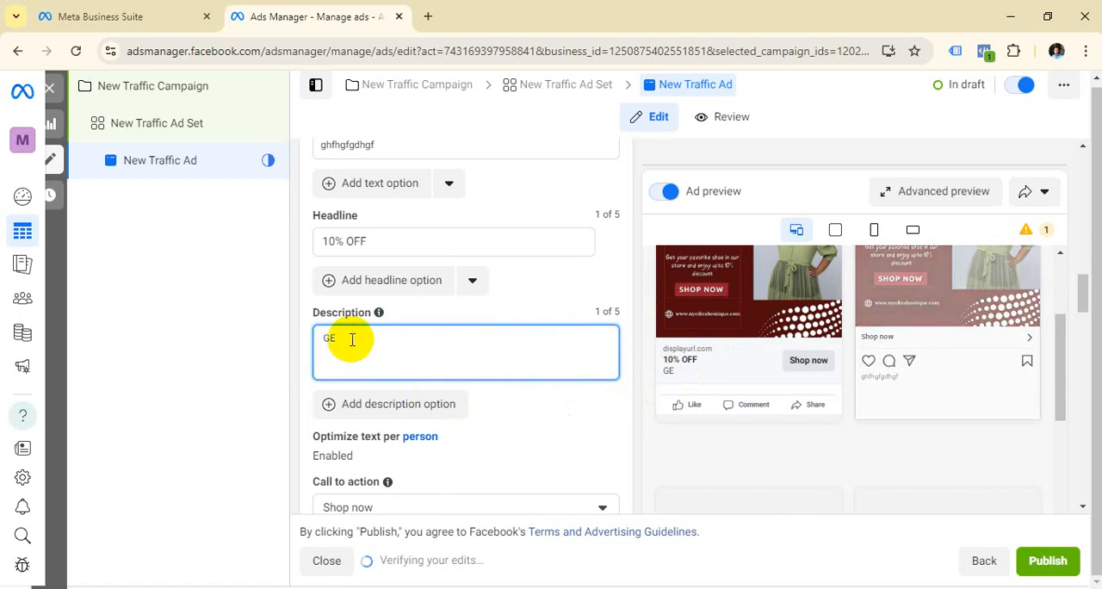
text(T)
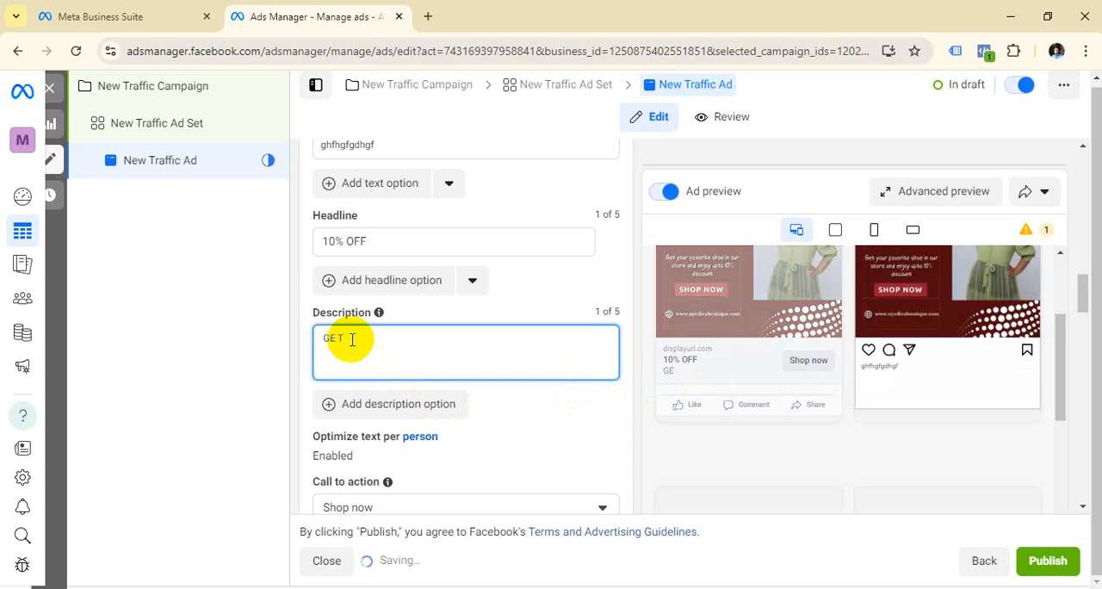
key(BackSpace)
key(BackSpace)
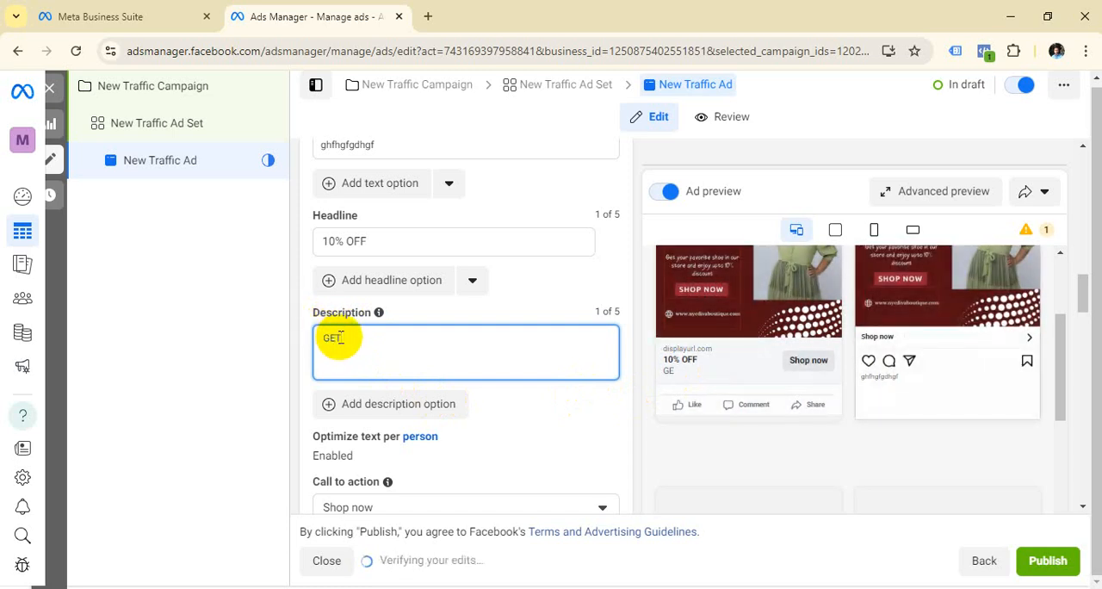
text(T)
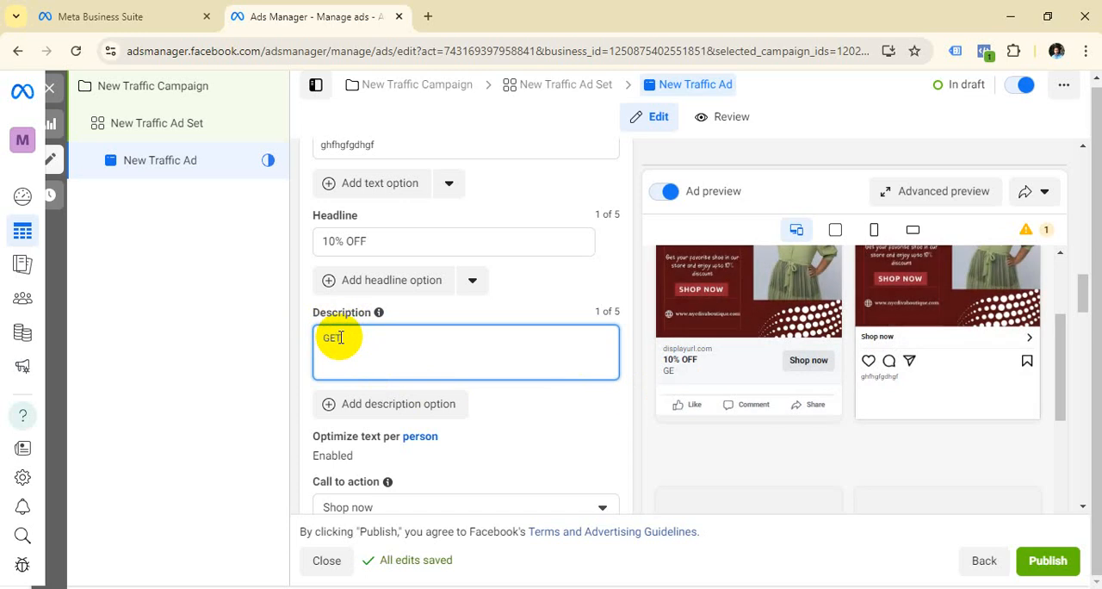
text( THIS OFFER)
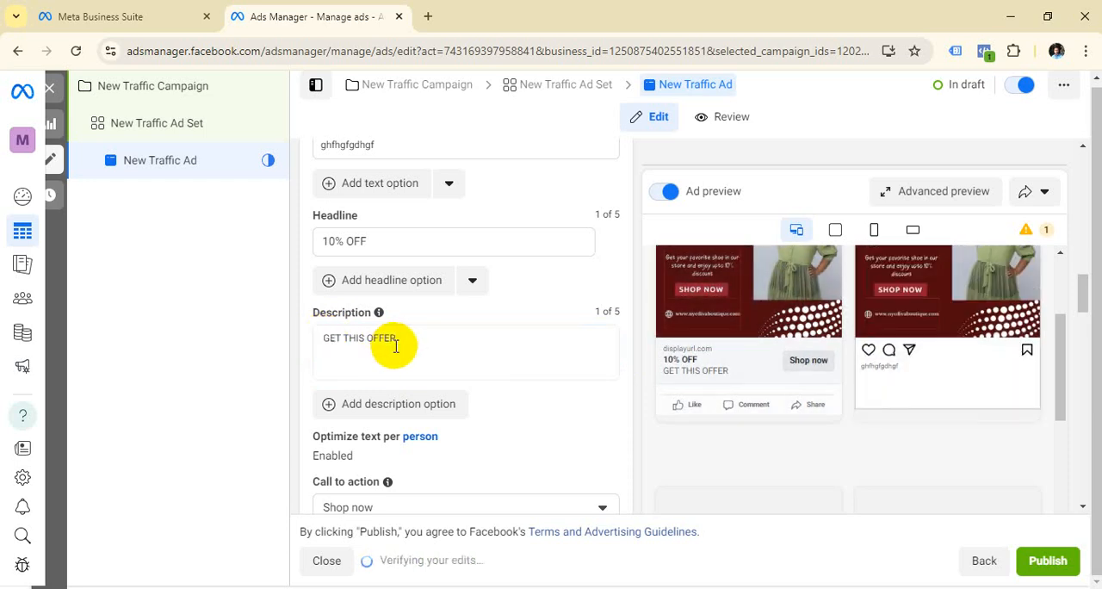
click(324, 338)
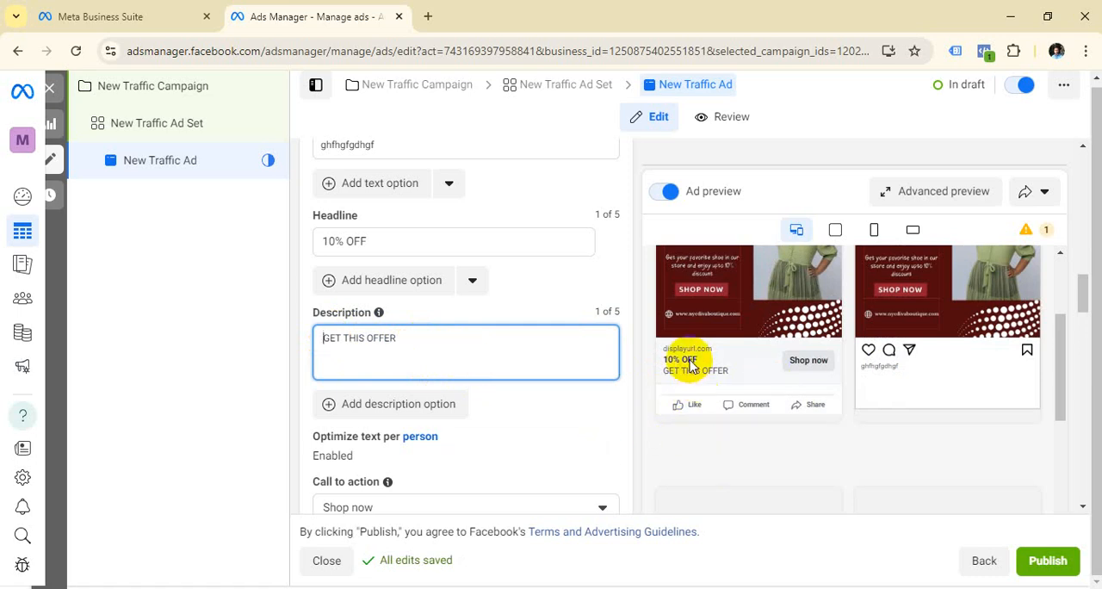
Step: Check the ad texts in the Facebook Feed preview and examine the available call-to-action options, keeping Shop now
scroll(689, 369, up, 1)
scroll(688, 361, up, 2)
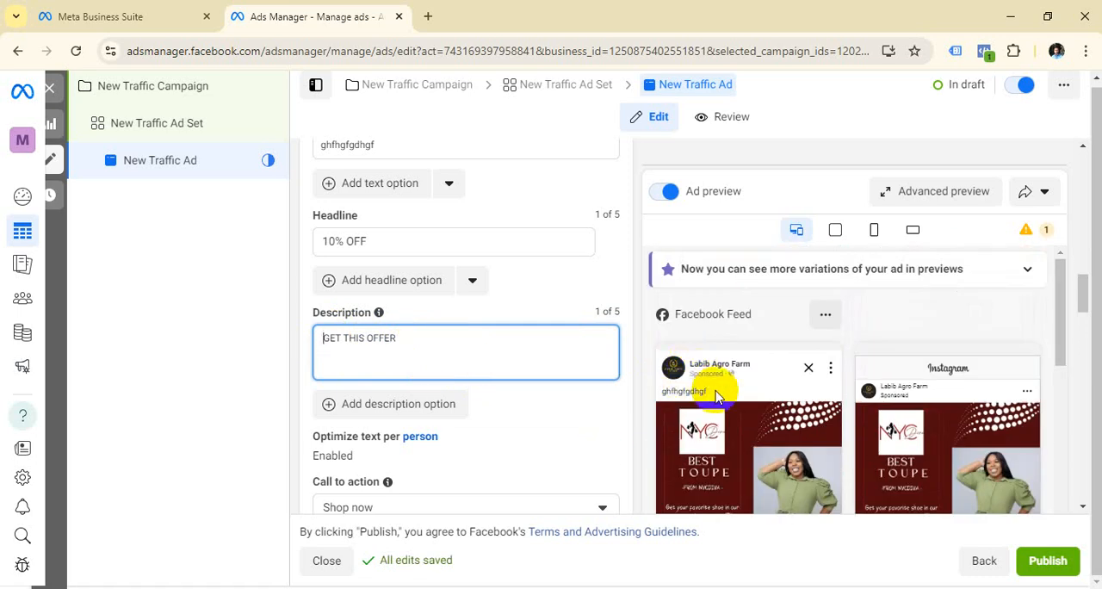
scroll(393, 328, down, 1)
scroll(696, 352, down, 3)
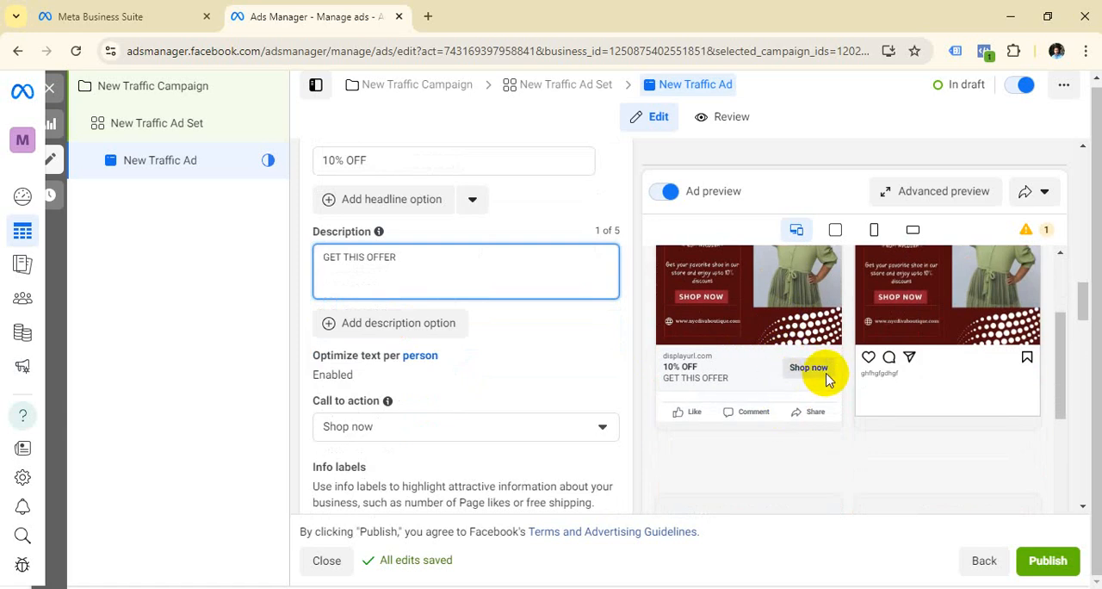
scroll(487, 411, down, 1)
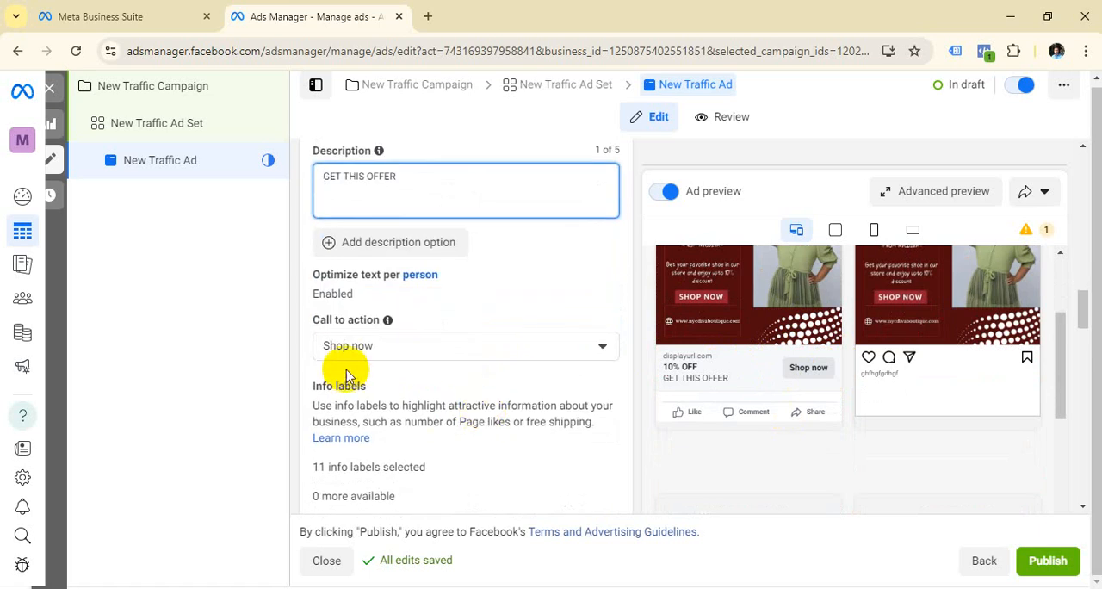
click(611, 348)
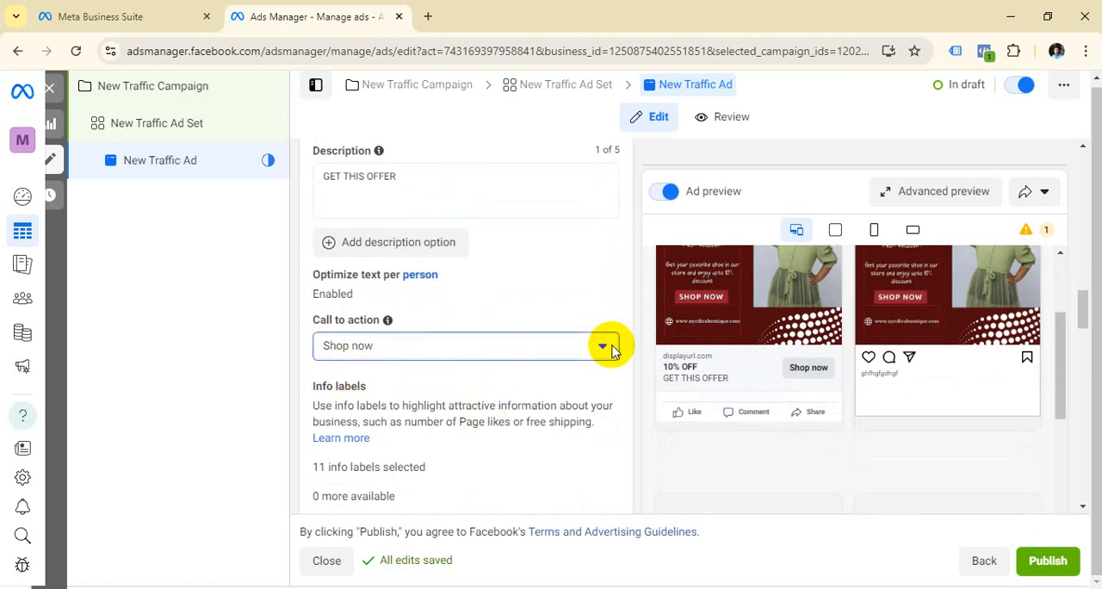
scroll(396, 499, down, 2)
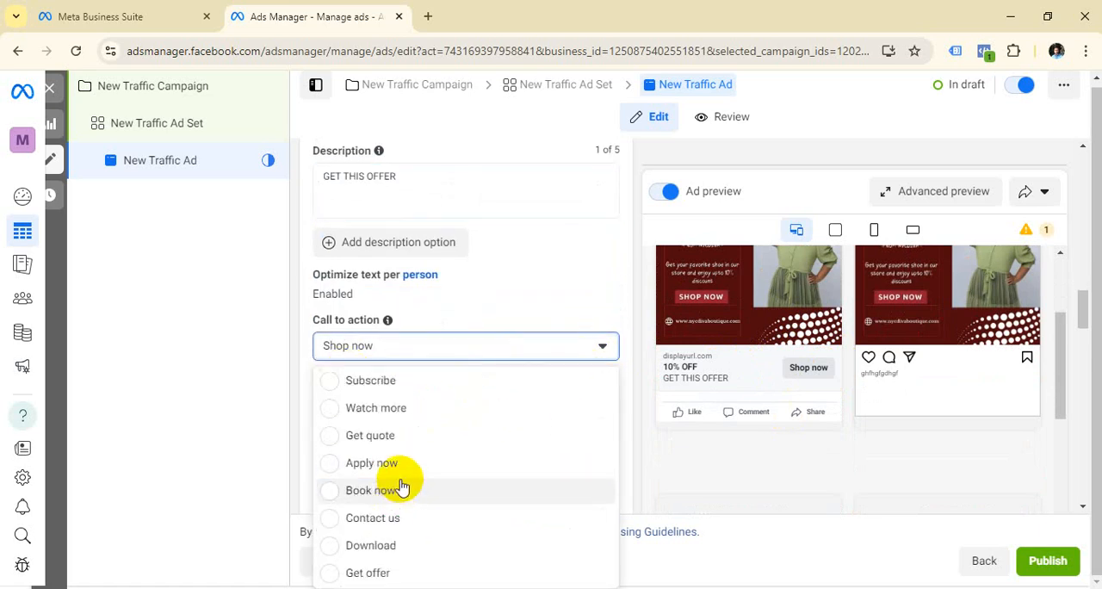
scroll(387, 490, up, 2)
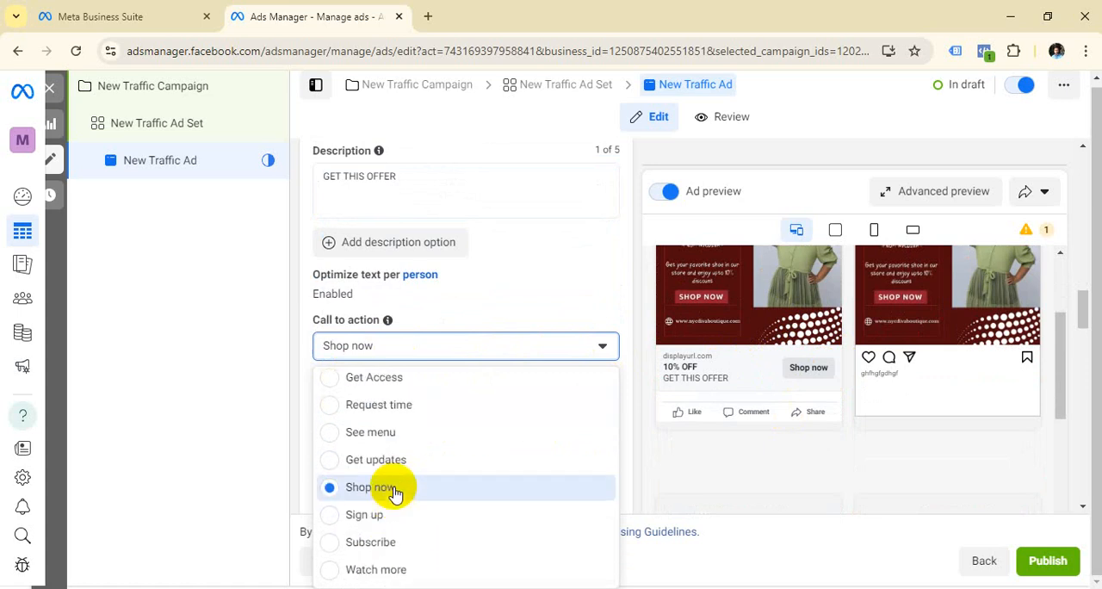
scroll(398, 451, up, 2)
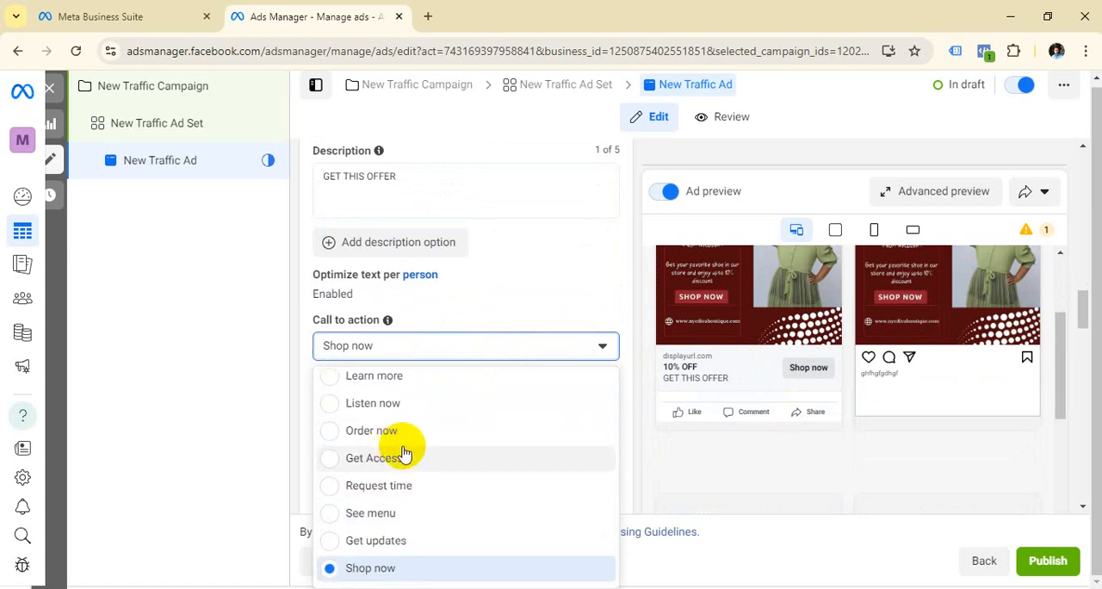
scroll(407, 457, up, 1)
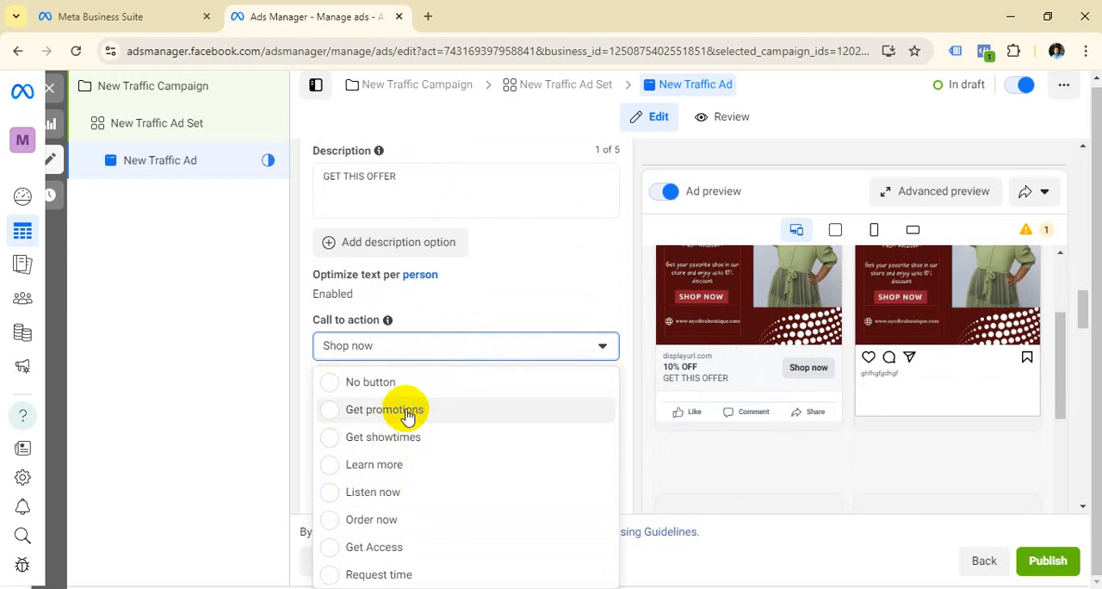
scroll(406, 415, down, 5)
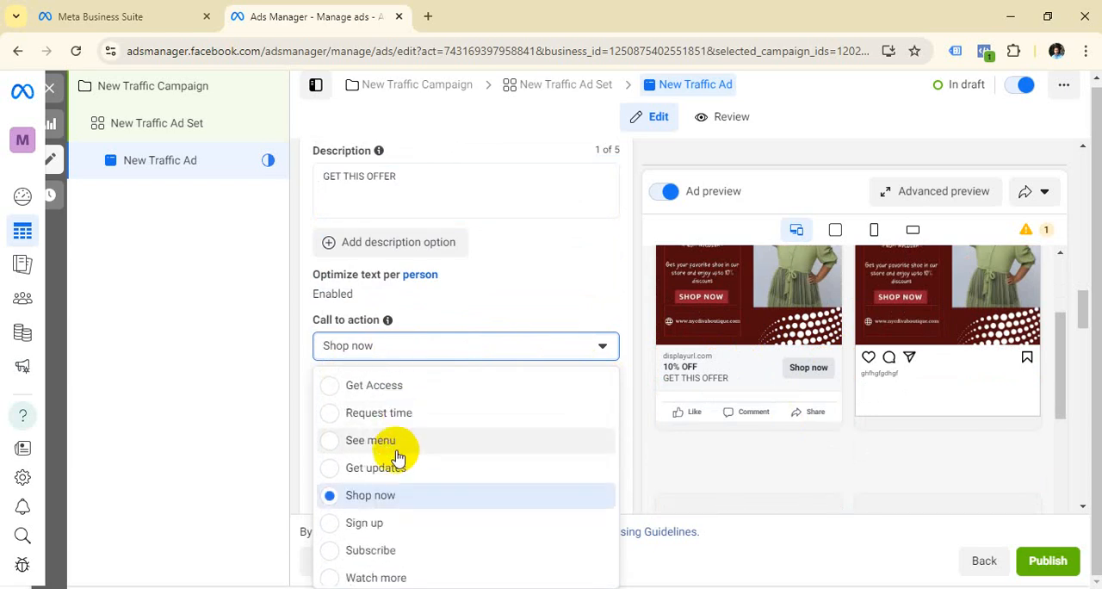
scroll(399, 464, down, 2)
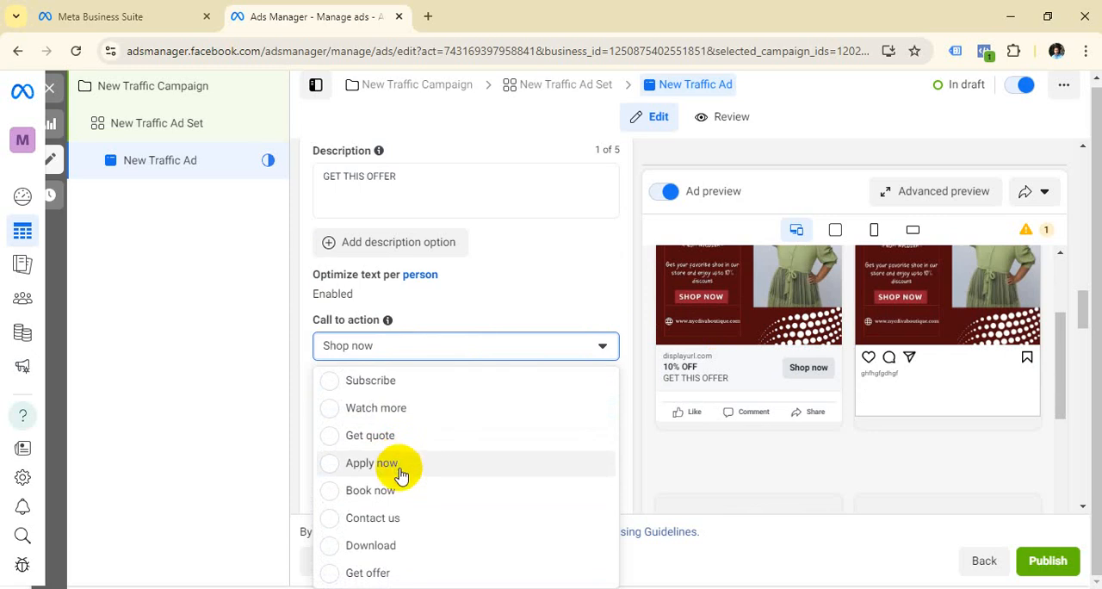
scroll(387, 521, up, 3)
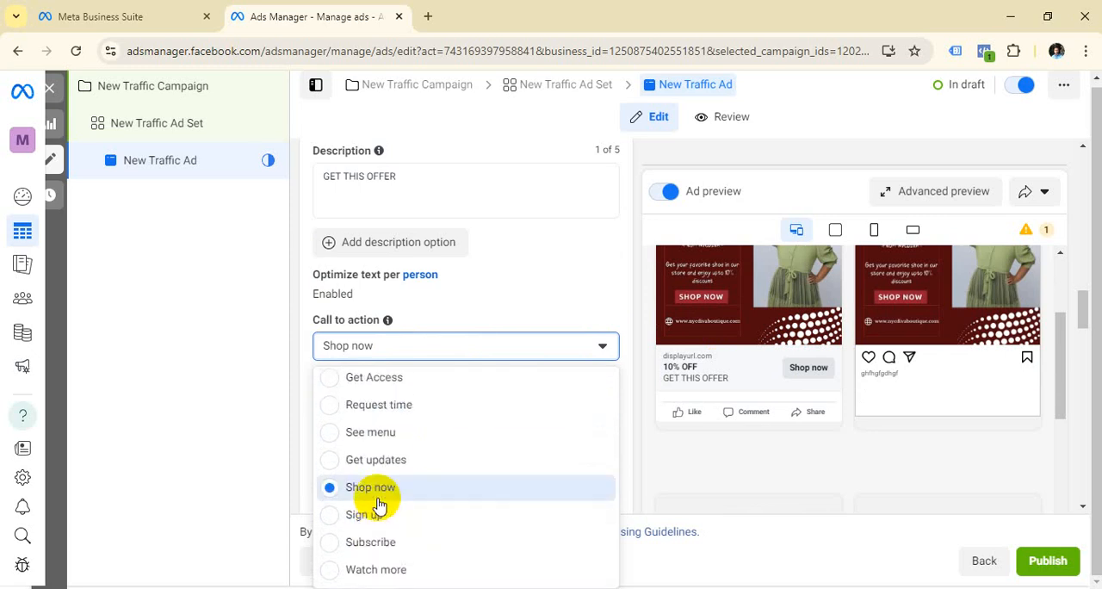
scroll(383, 482, up, 4)
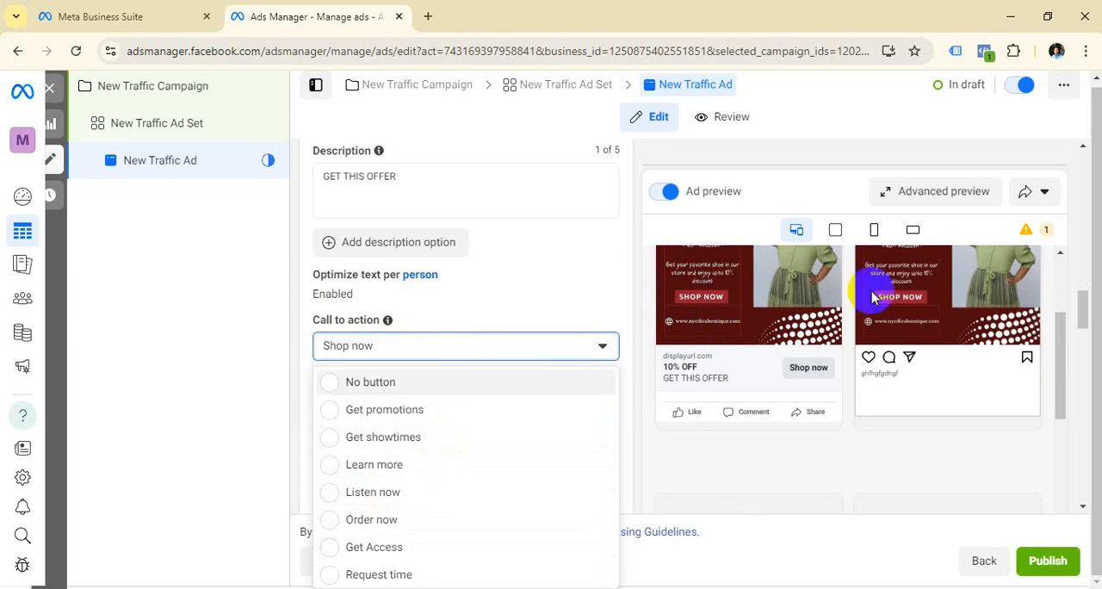
click(752, 469)
Step: Review the Facebook and Instagram previews against the ad's media and texts, and look over the Advantage+ creative section down to Destination
scroll(947, 370, down, 3)
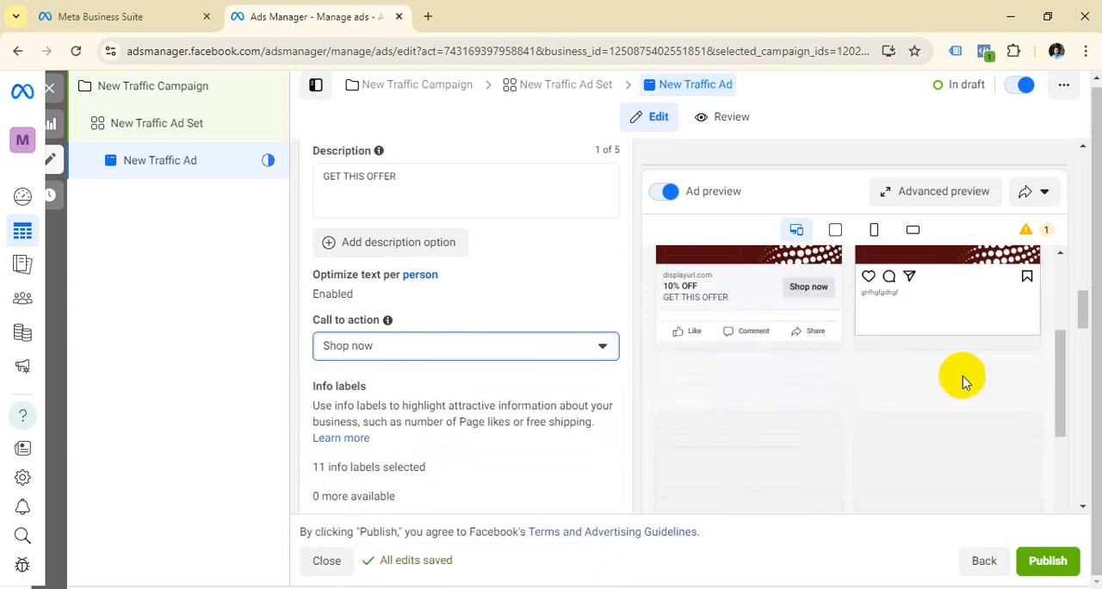
scroll(469, 338, up, 4)
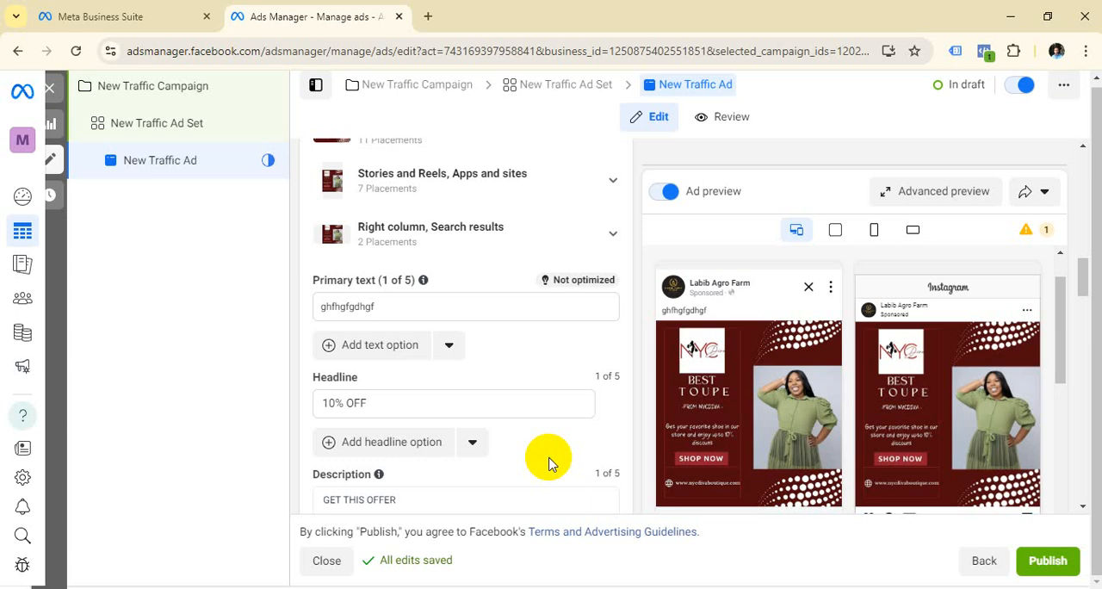
scroll(555, 461, up, 1)
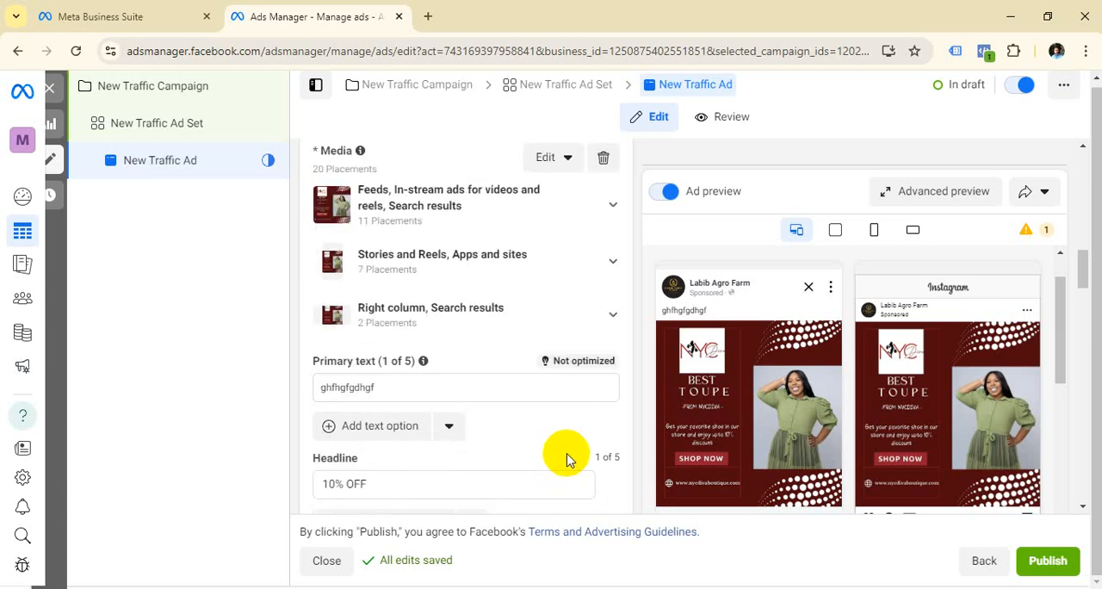
scroll(866, 392, down, 1)
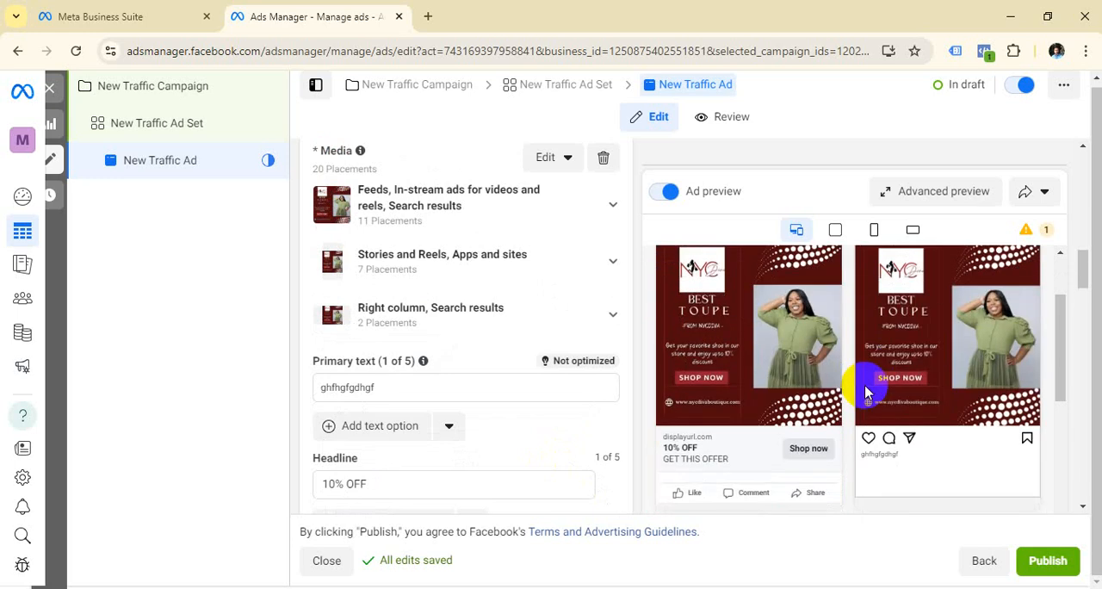
scroll(843, 371, down, 2)
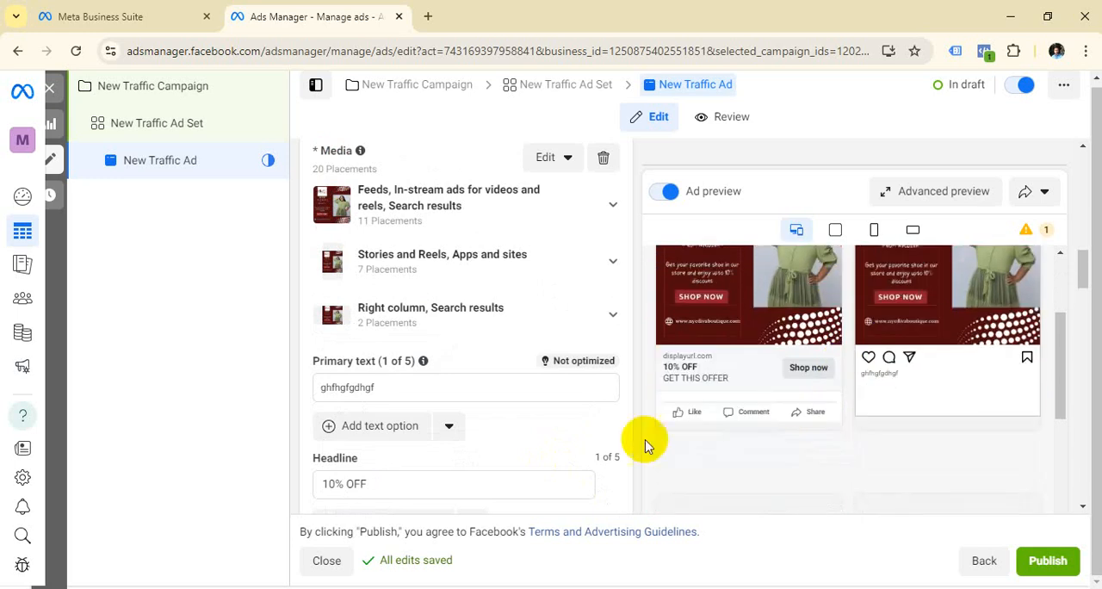
scroll(733, 406, up, 4)
scroll(462, 420, down, 12)
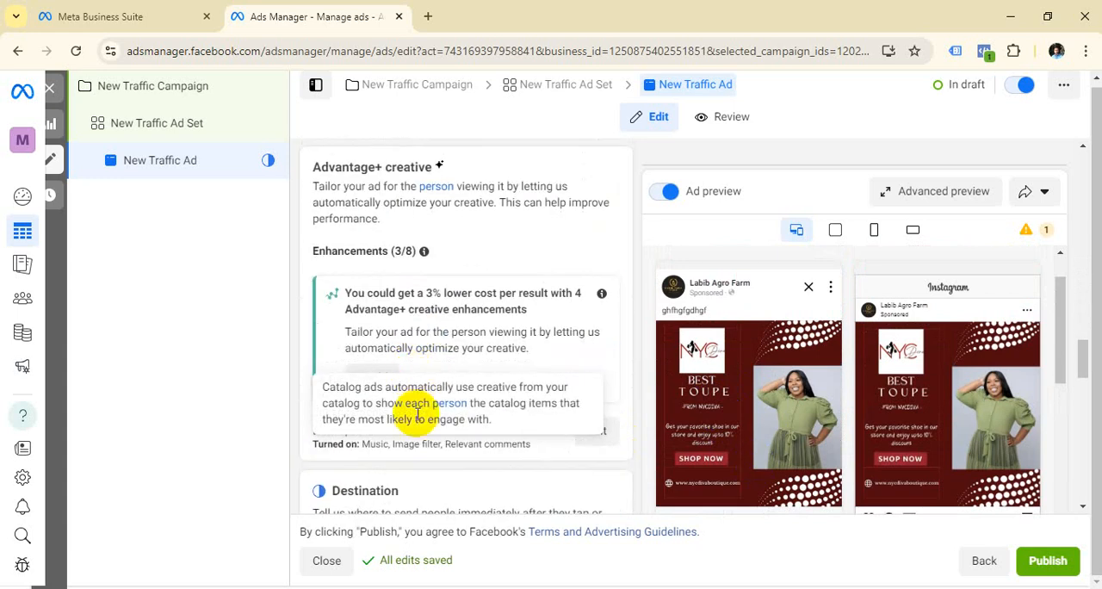
Step: Open saralifestyle.com in a new browser tab, and check the ad's Shop now button in the Ads Manager preview
click(427, 17)
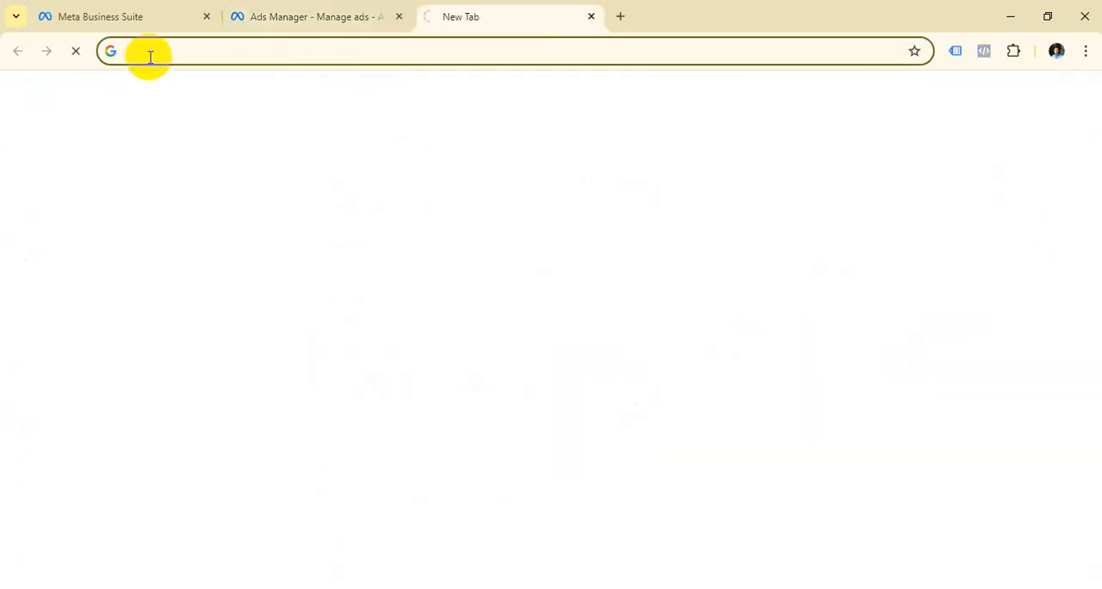
click(148, 52)
text(Sara)
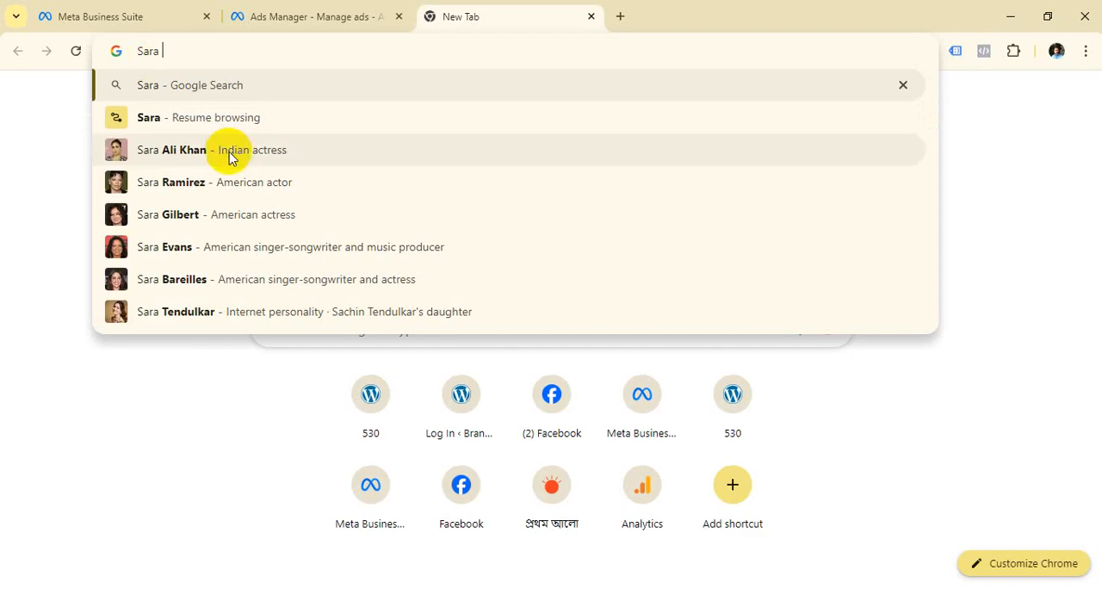
key(Return)
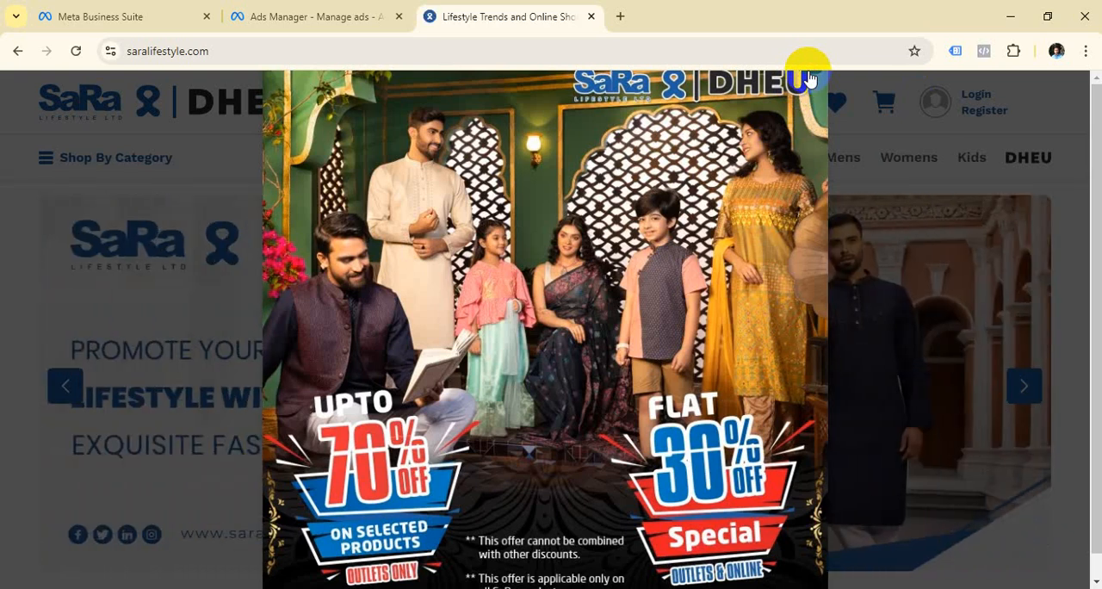
click(300, 9)
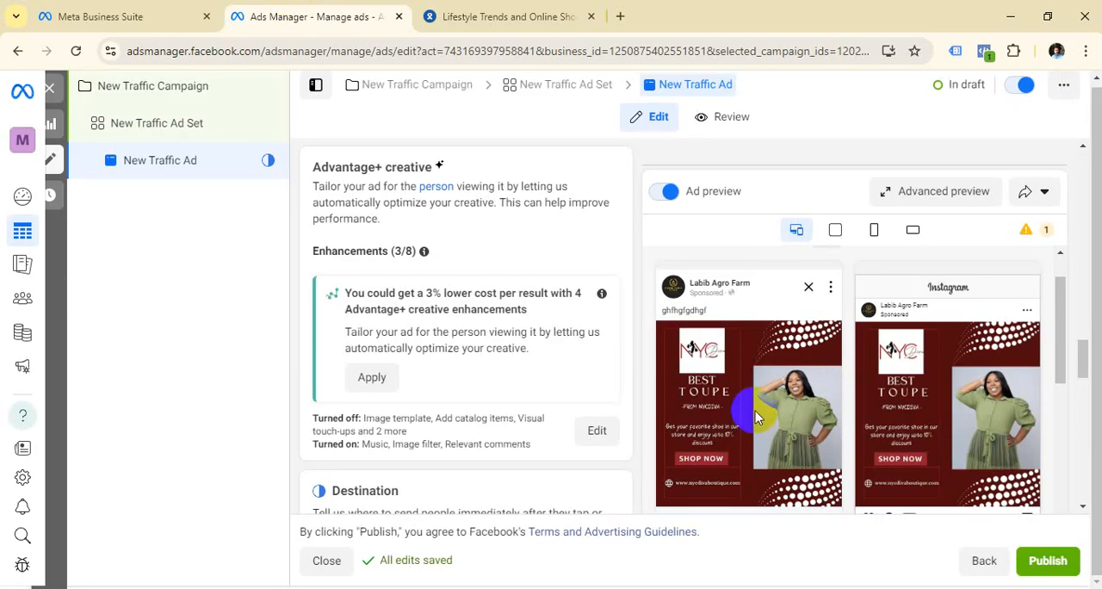
scroll(791, 410, down, 1)
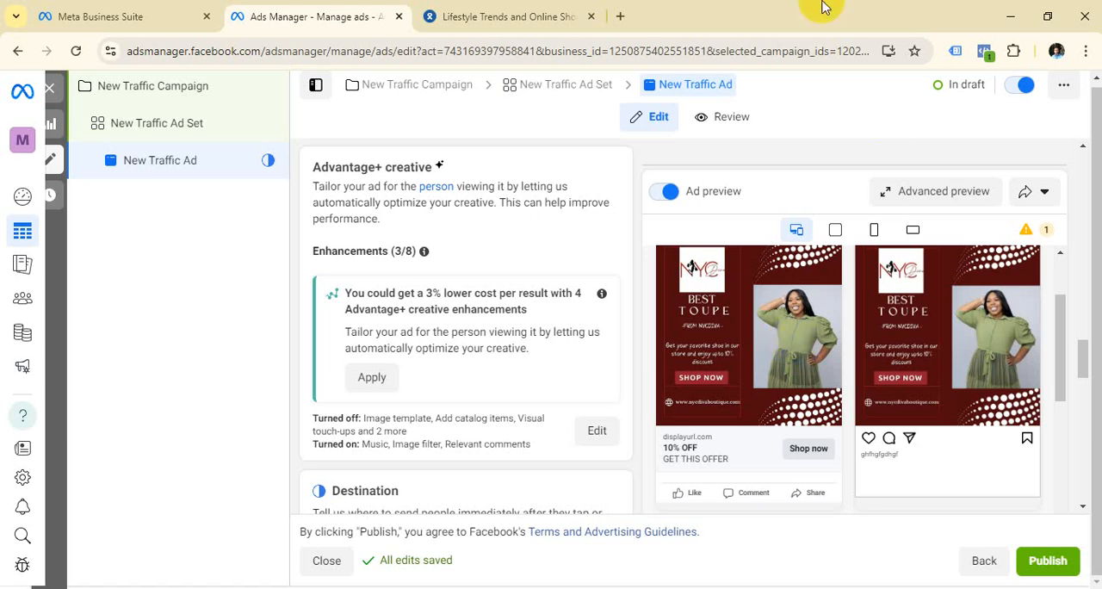
Step: Return to the Sara Lifestyle site, dismiss its promotional popup and open the Mens category
click(508, 15)
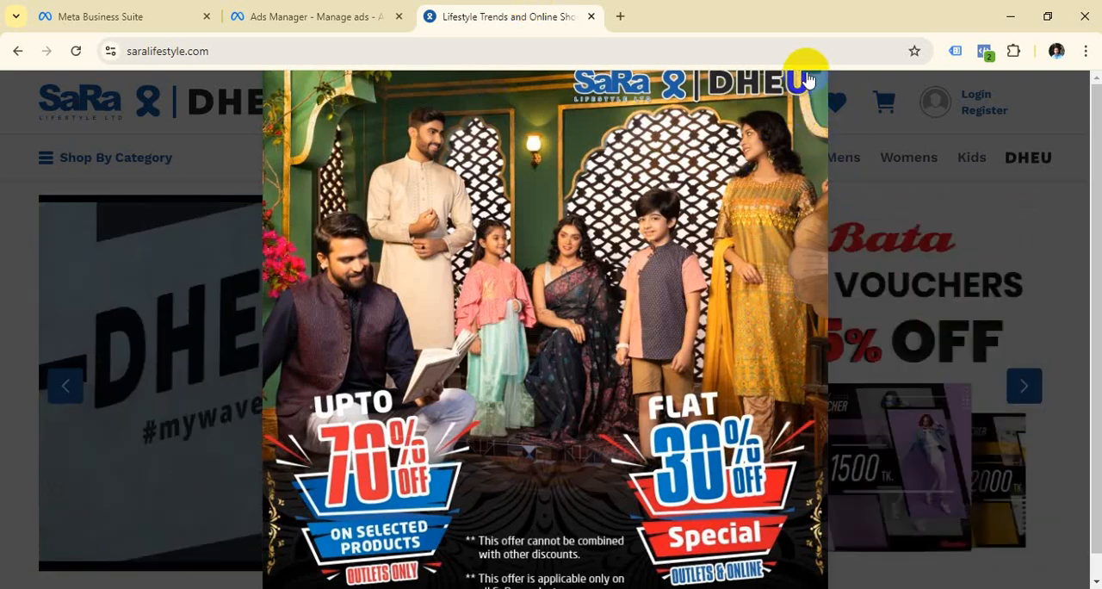
click(912, 249)
scroll(627, 412, down, 4)
scroll(627, 412, down, 15)
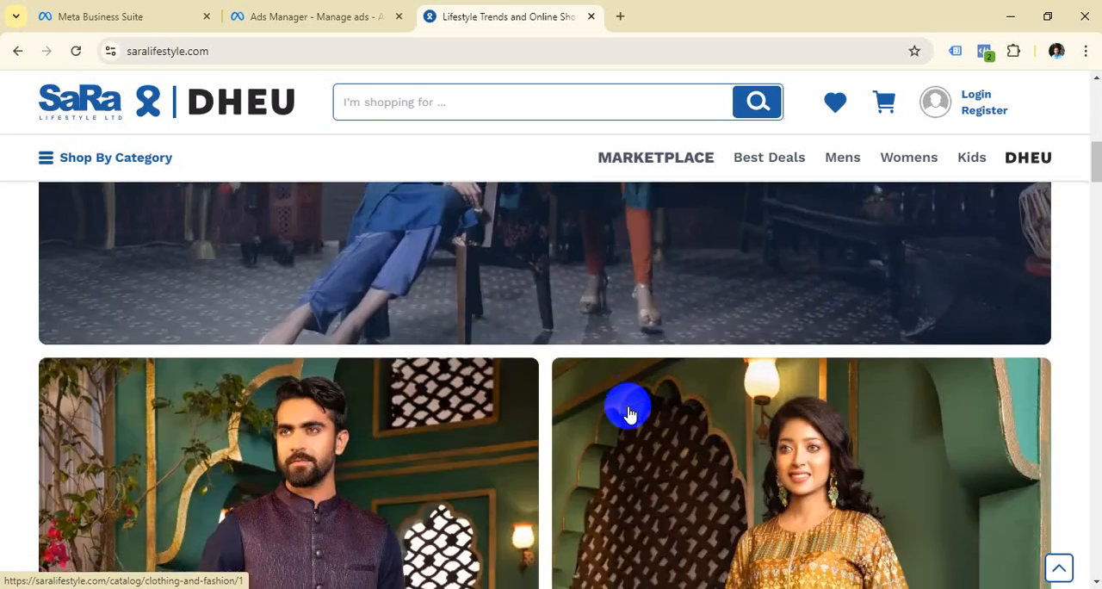
scroll(632, 422, up, 6)
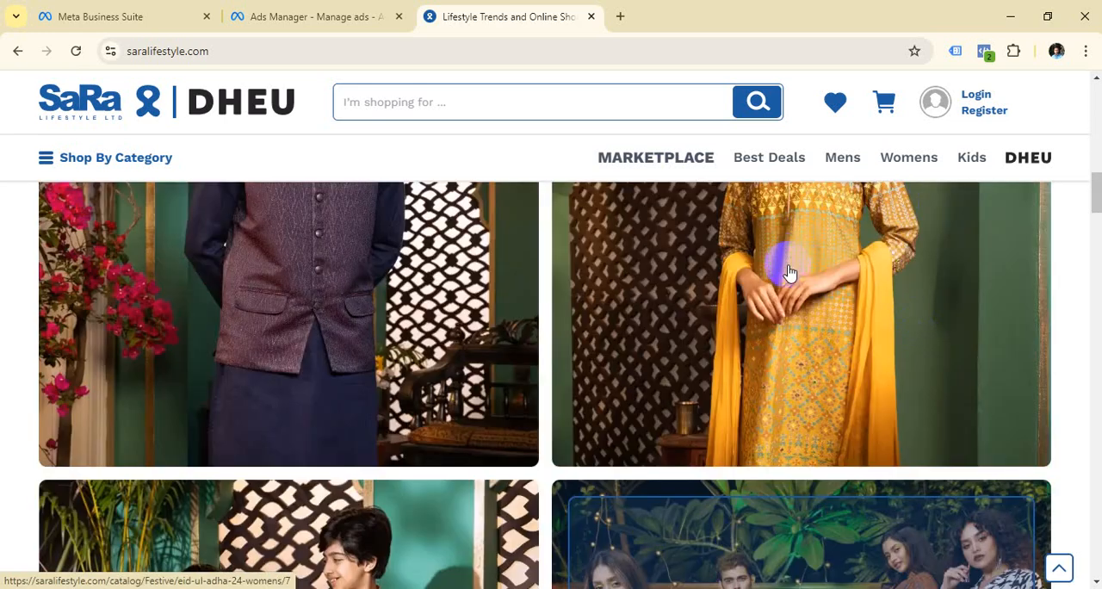
scroll(782, 266, down, 3)
click(843, 162)
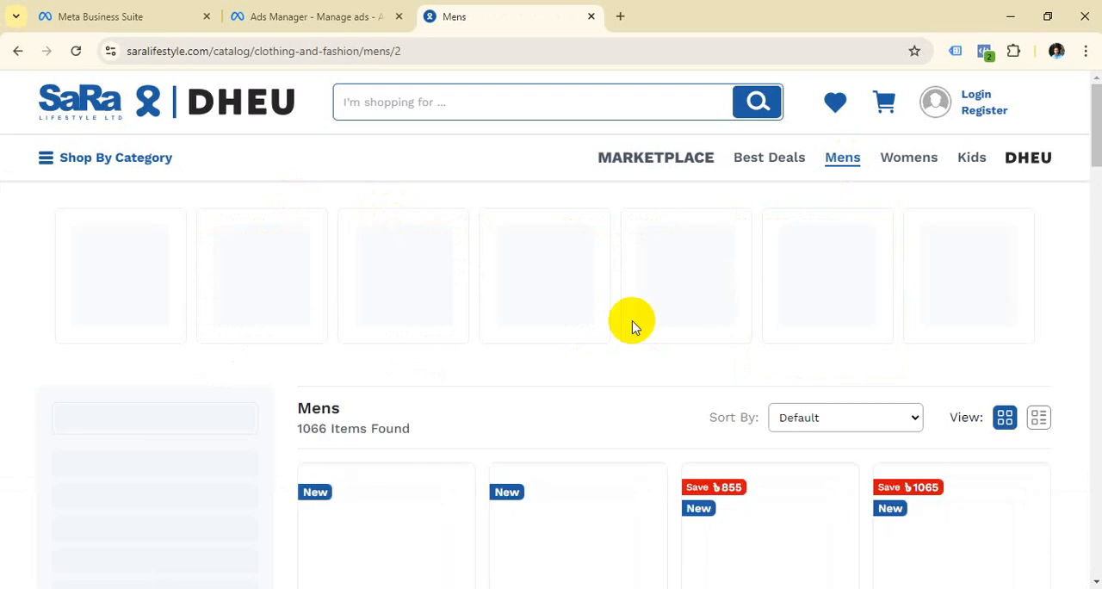
scroll(746, 309, down, 2)
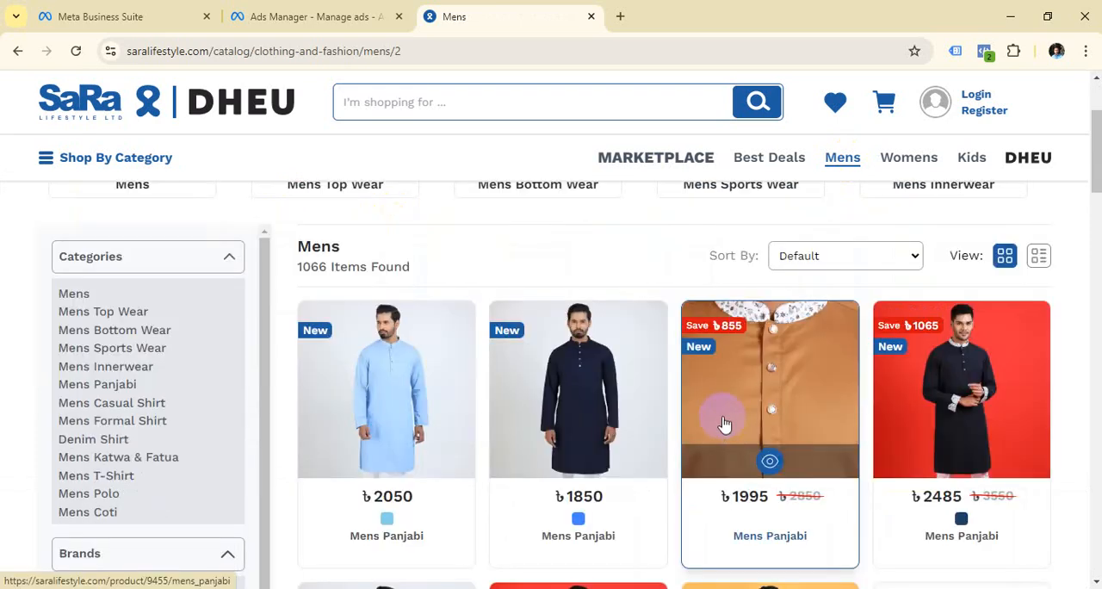
Step: Copy the Mens category page's address and enter it as the ad's Website URL in Ads Manager
click(417, 51)
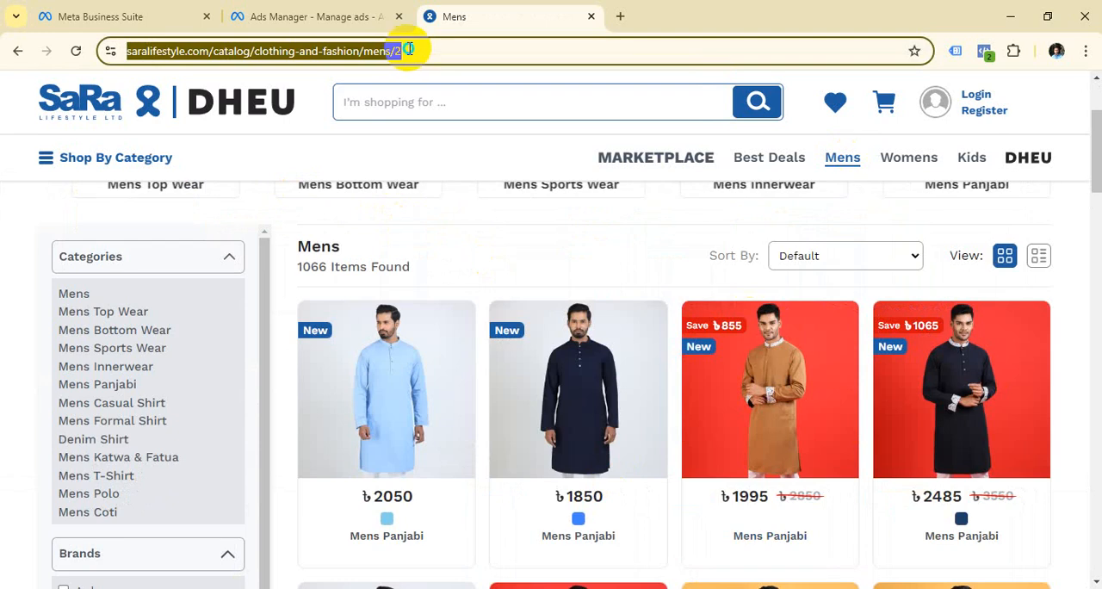
right_click(413, 50)
click(482, 197)
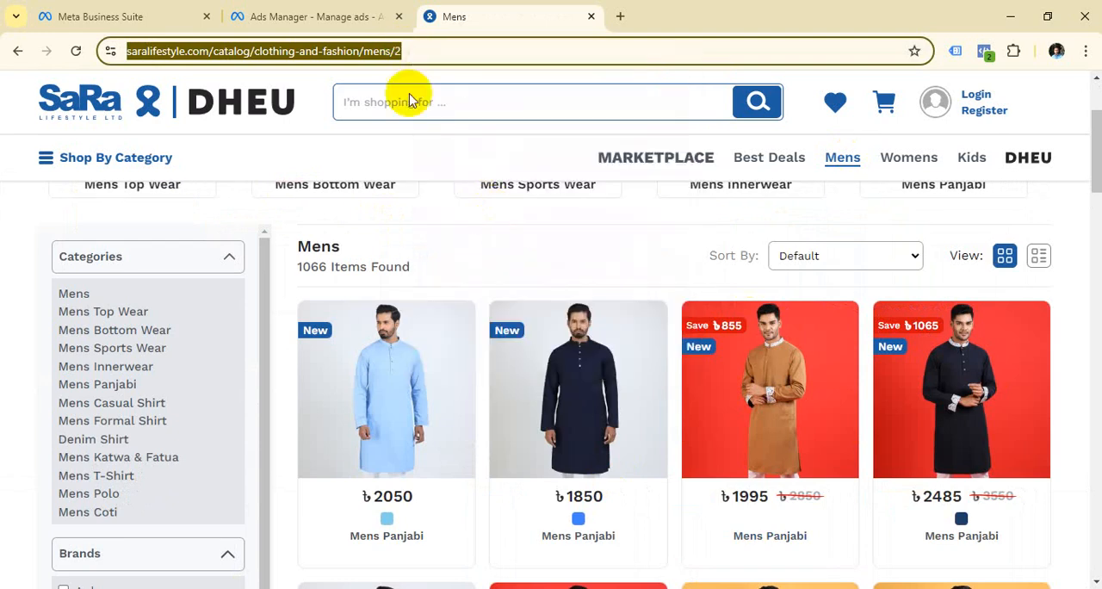
click(296, 16)
scroll(456, 349, down, 7)
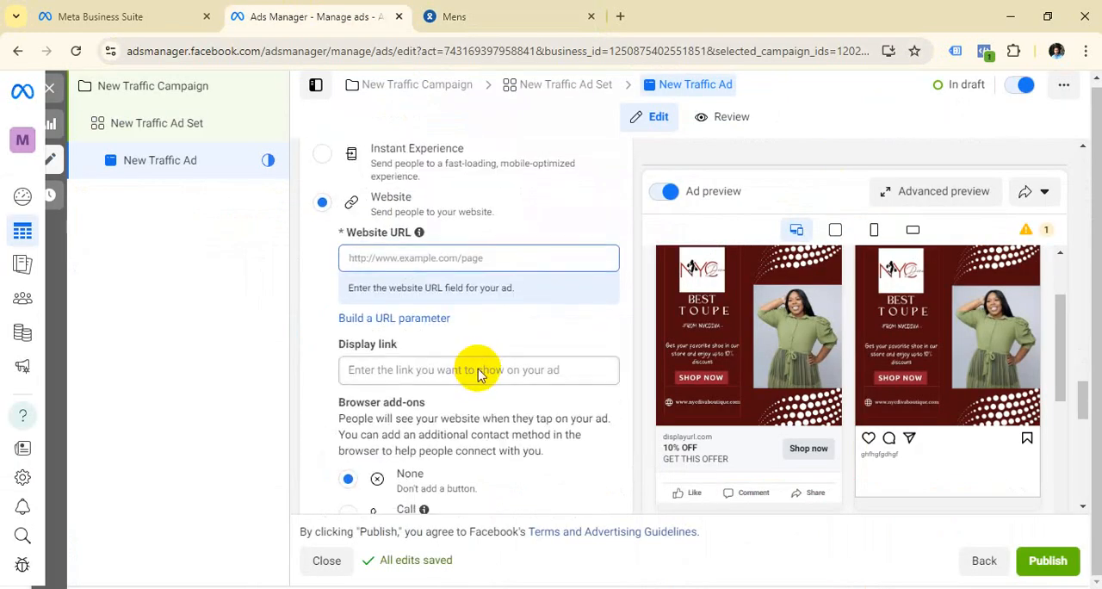
scroll(433, 345, up, 2)
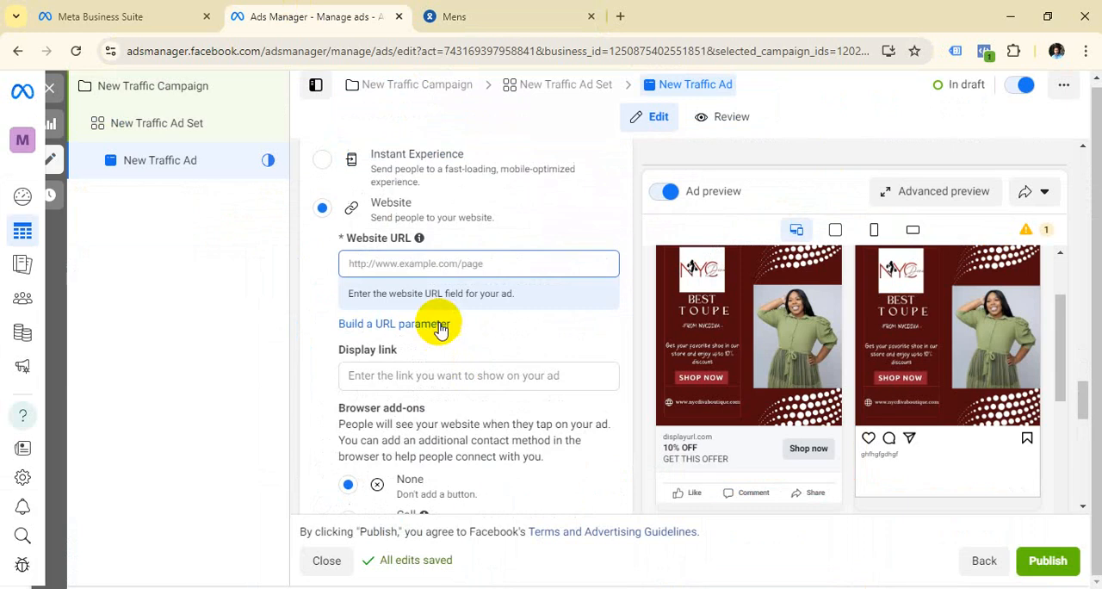
click(410, 262)
key(ctrl+v)
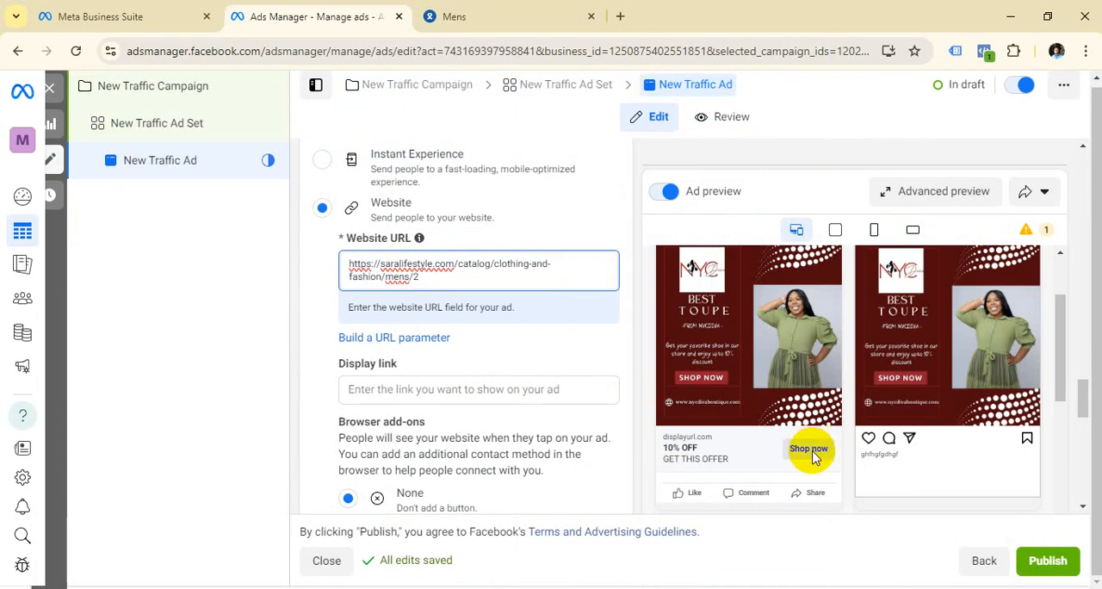
Step: View the Mens page as the landing page behind Shop now, and return to Ads Manager
click(492, 10)
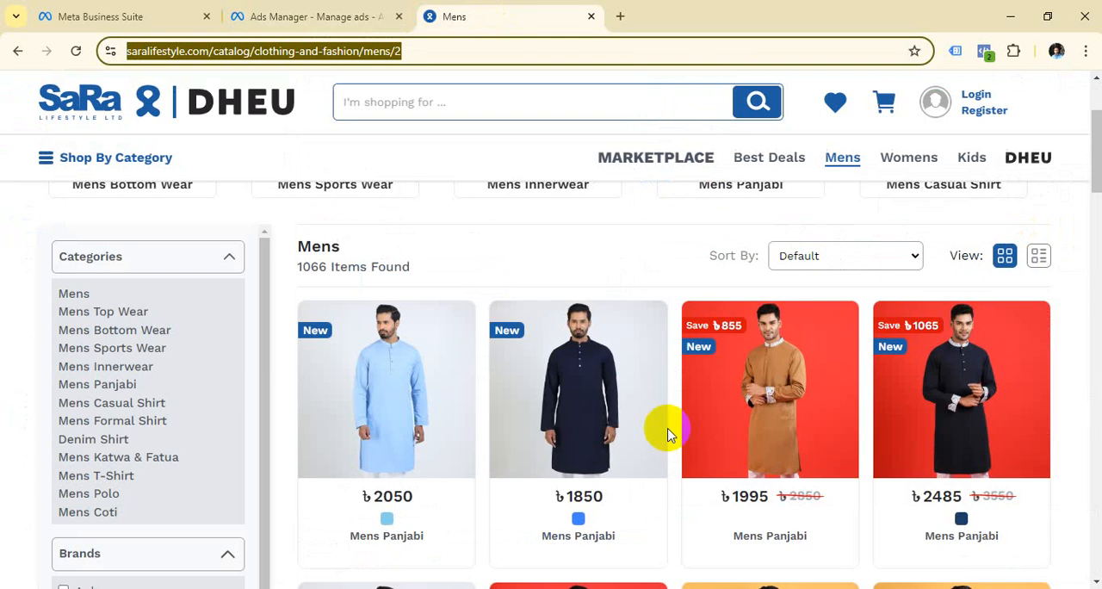
mouse_move(670, 435)
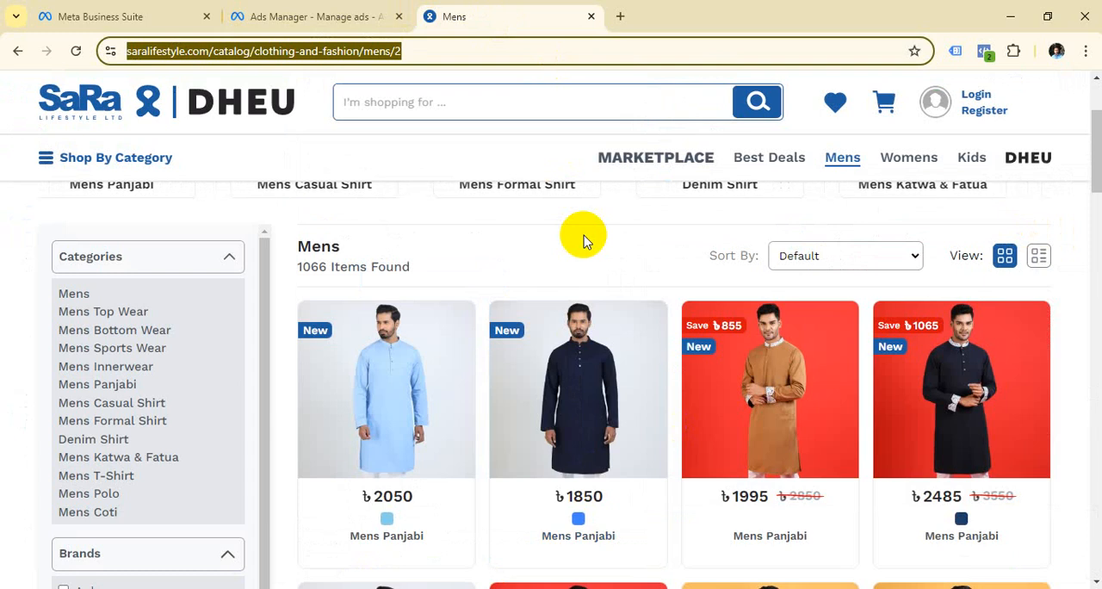
click(345, 17)
Step: Change the ad format to Carousel in the ad setup
scroll(482, 310, up, 3)
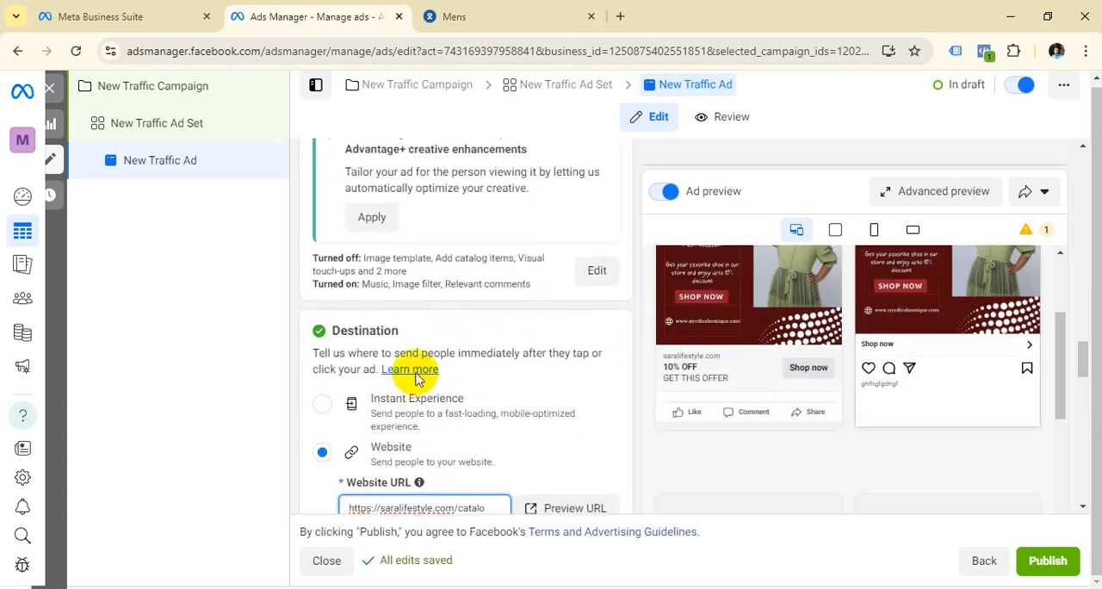
scroll(409, 318, up, 5)
scroll(405, 307, down, 3)
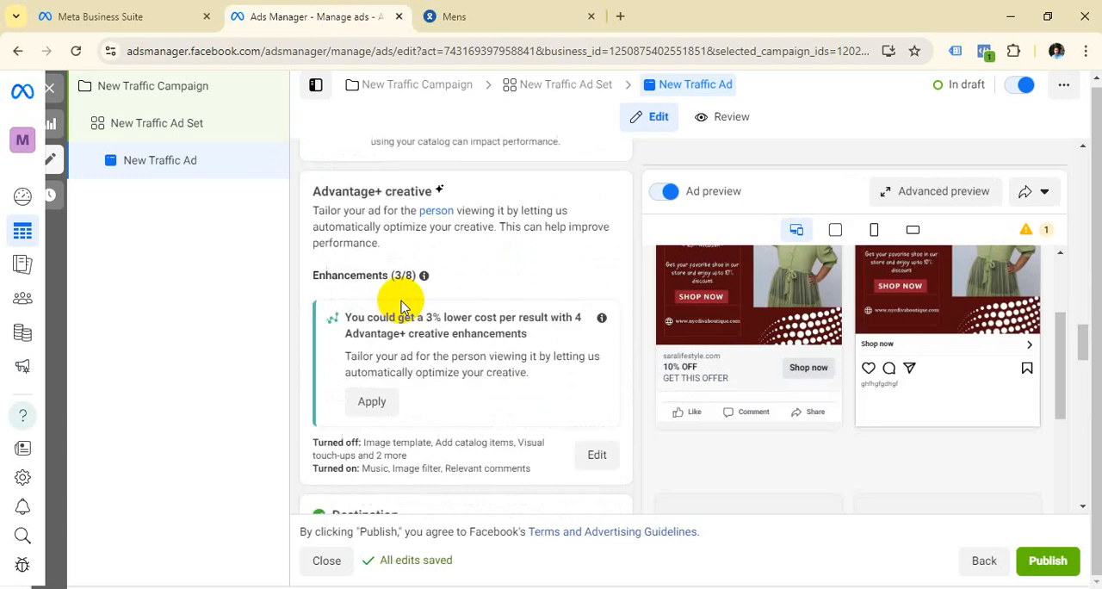
scroll(401, 306, up, 6)
scroll(401, 307, up, 8)
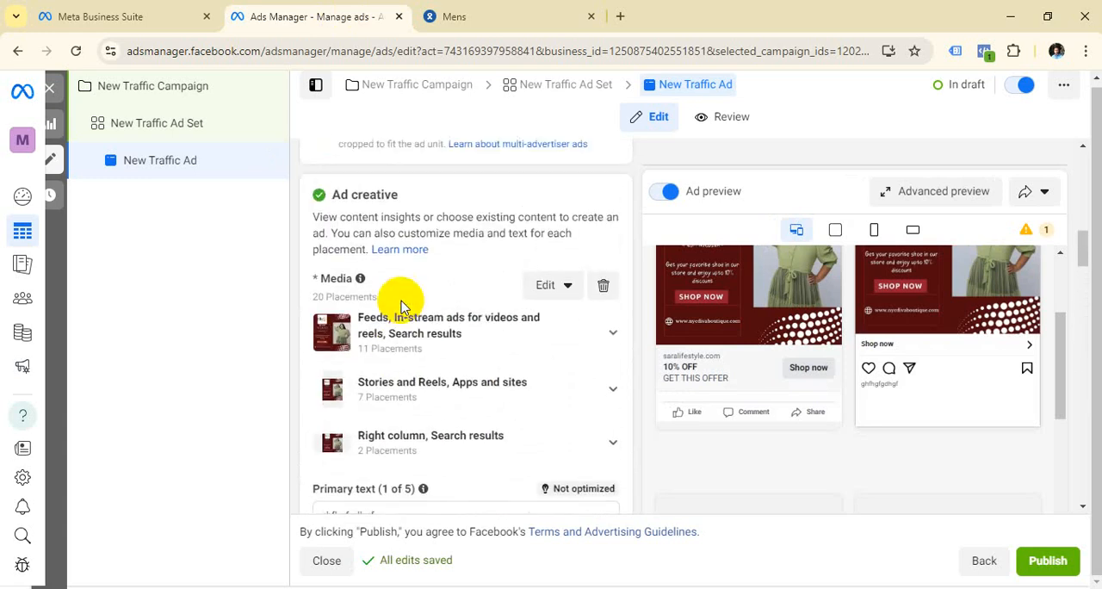
scroll(401, 307, up, 1)
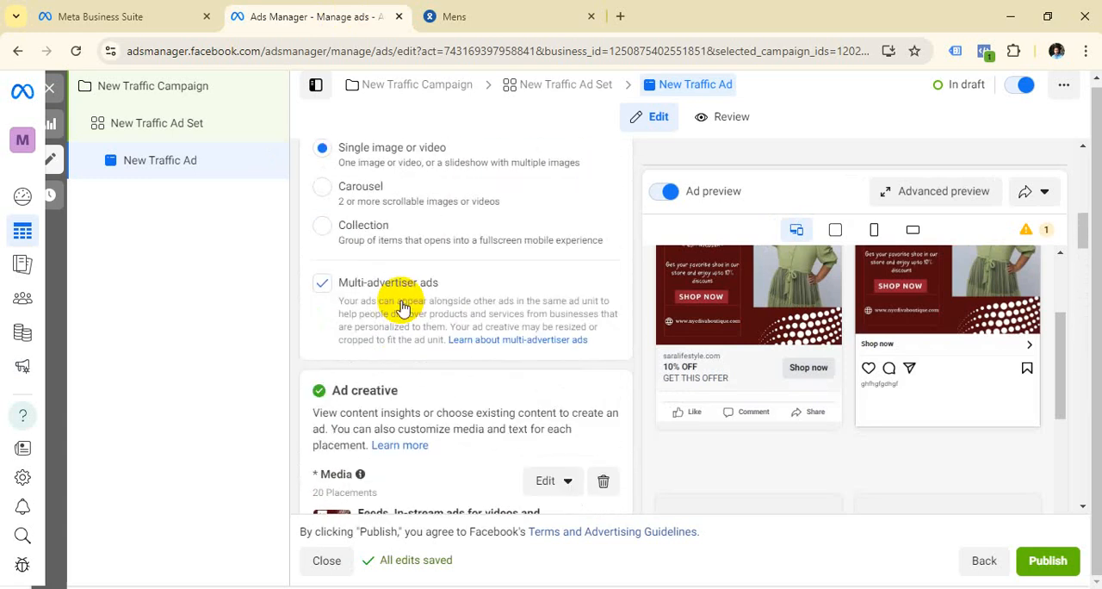
click(324, 190)
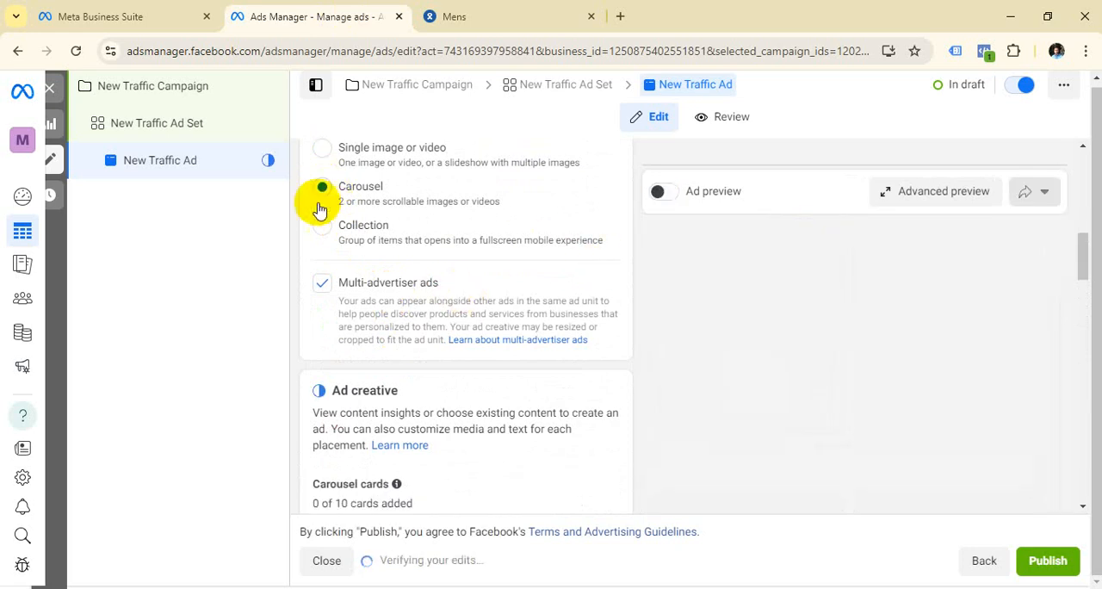
Step: Add an image card to the carousel using the account image Instagram Nycdiva Shoe Boot.jpg
scroll(484, 284, down, 3)
scroll(480, 296, down, 1)
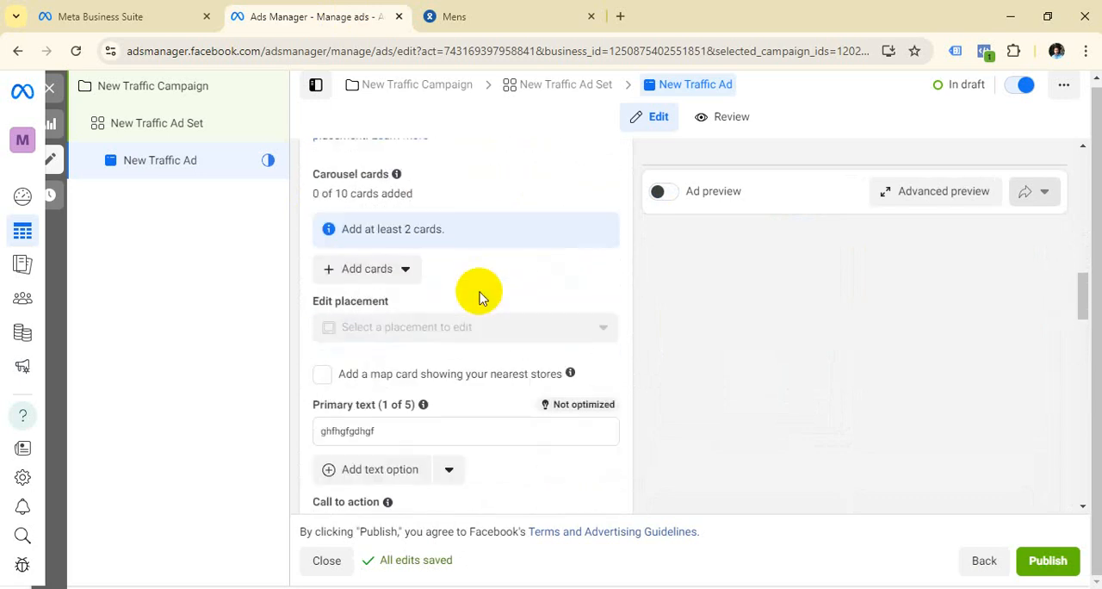
click(405, 255)
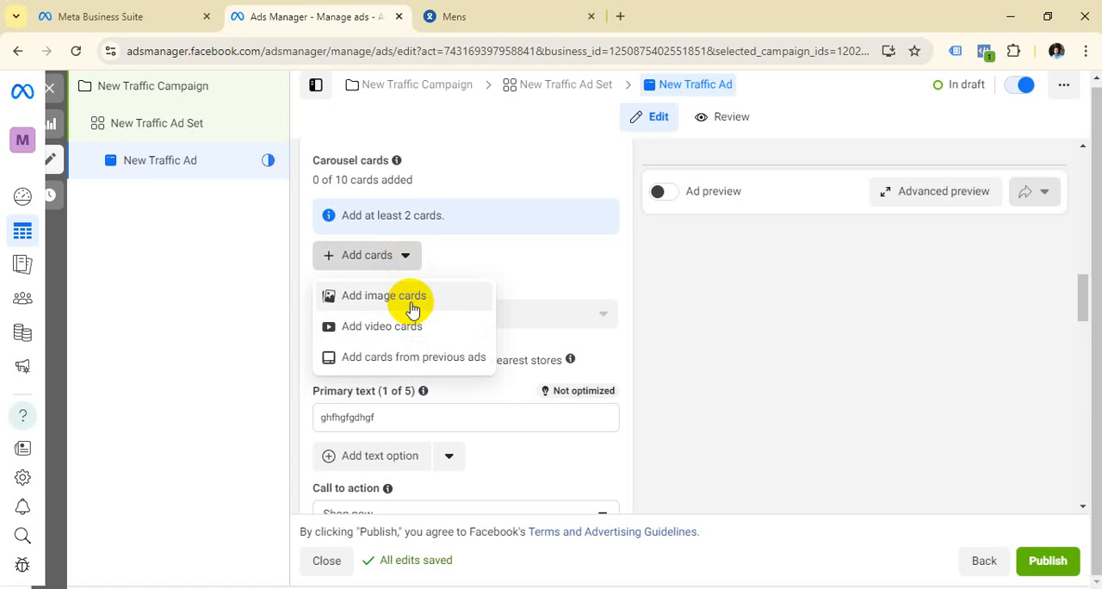
click(411, 306)
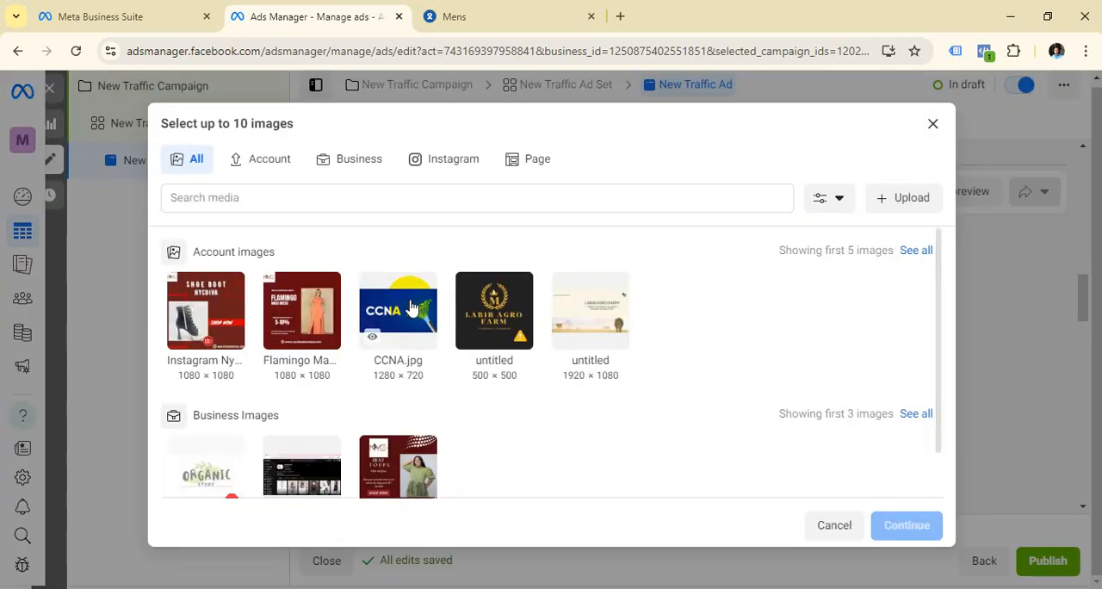
click(204, 320)
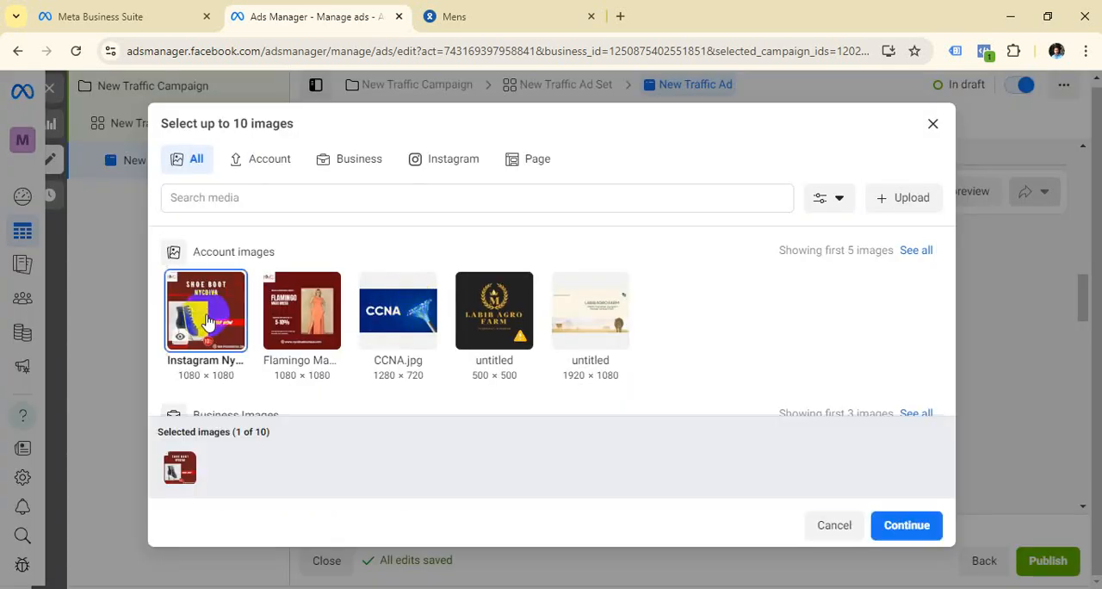
click(905, 525)
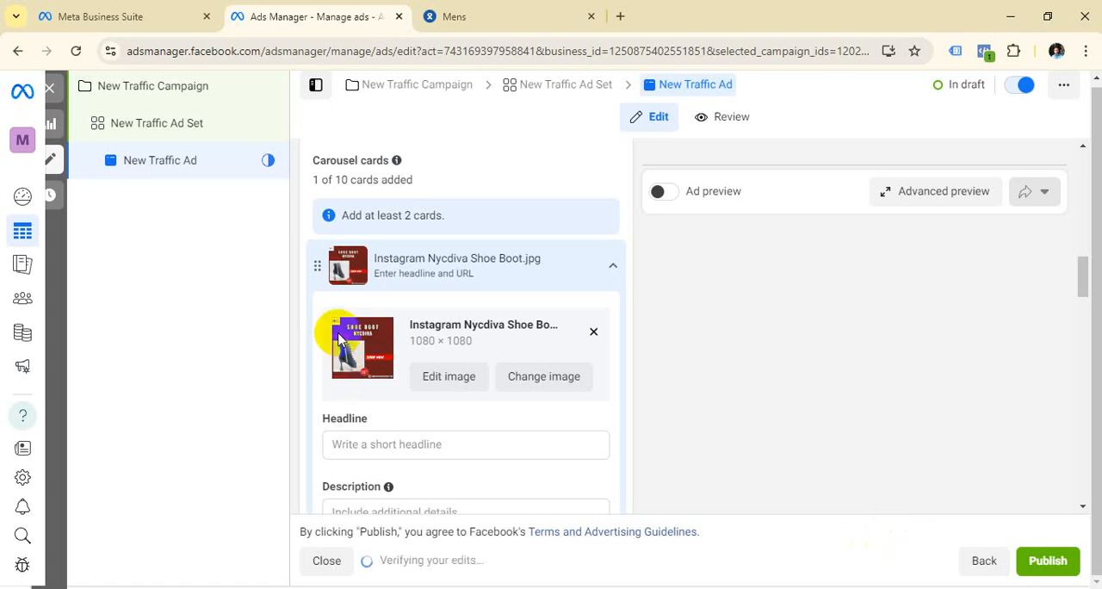
Step: Enter "10% Offf" as the shoe boot card's headline and "DESRIPTION" as its description
click(390, 448)
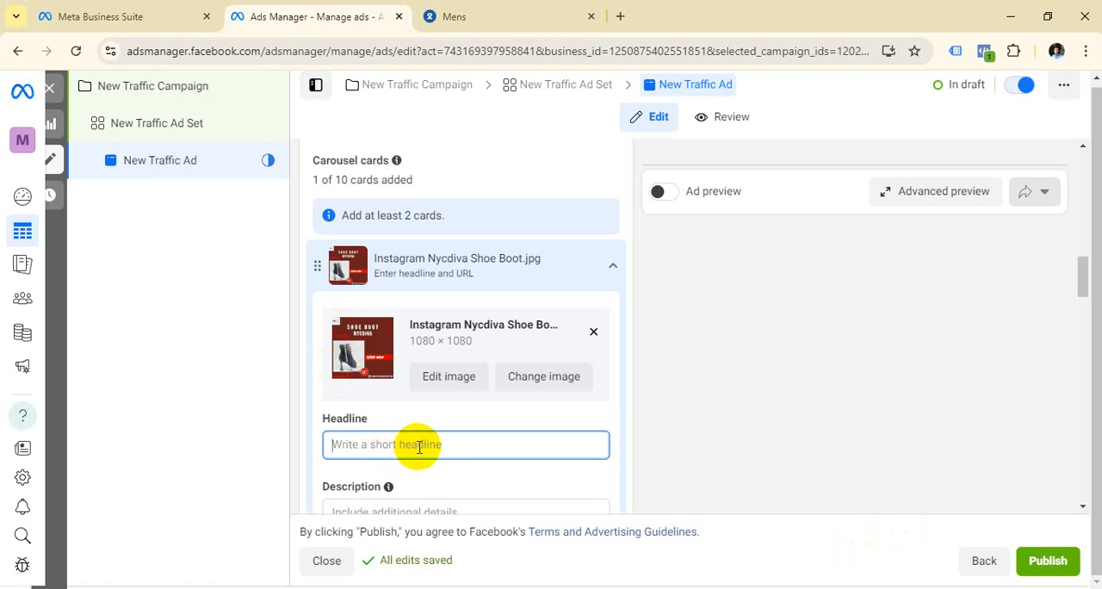
text(10% Offf)
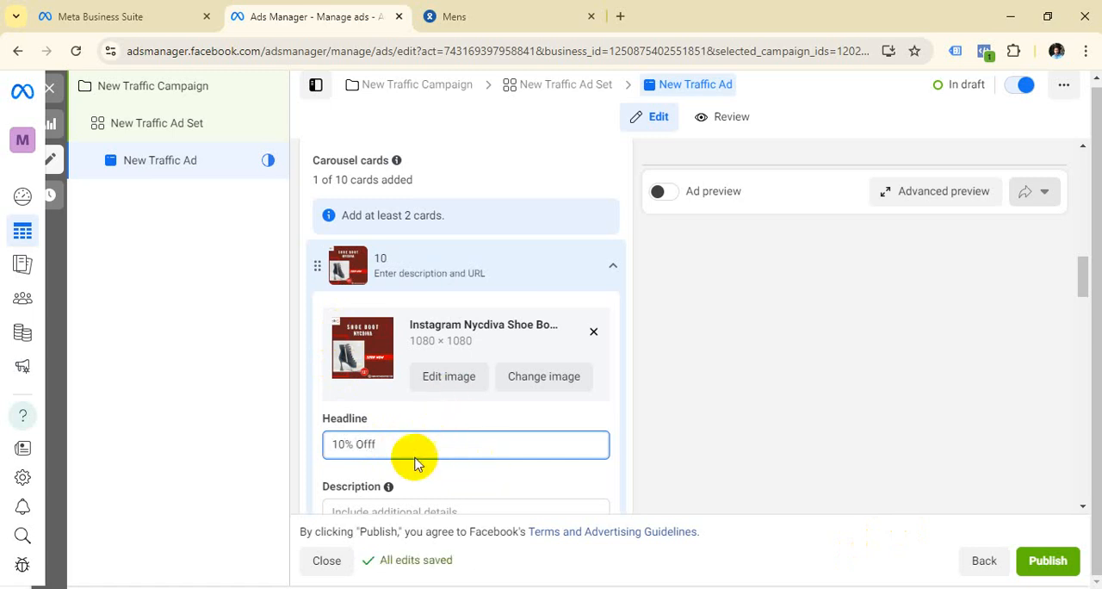
scroll(400, 506, down, 1)
click(401, 428)
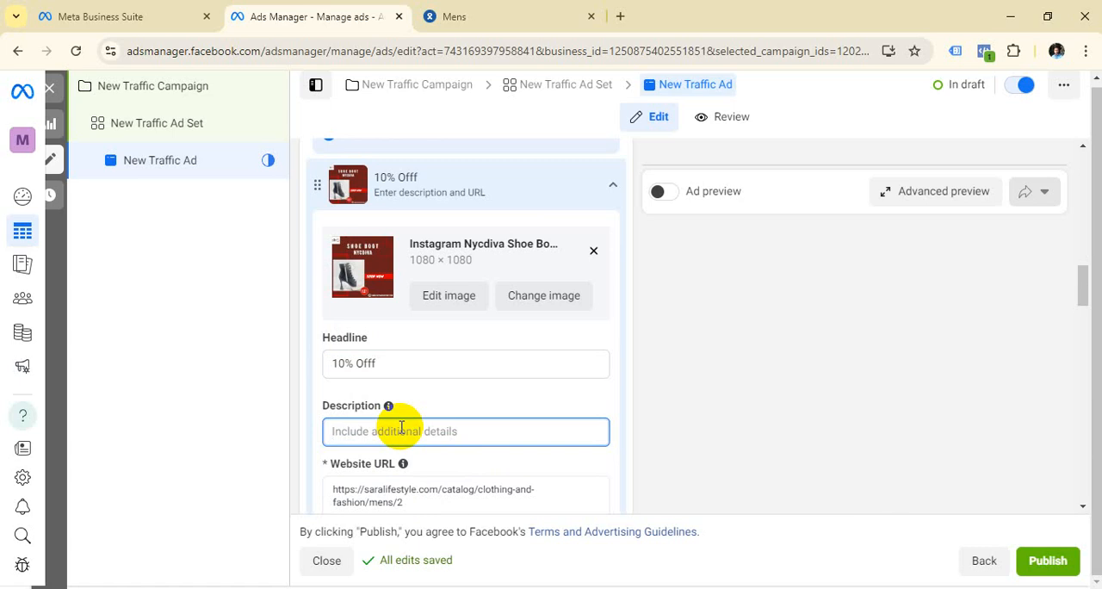
text(DESRIPTIO)
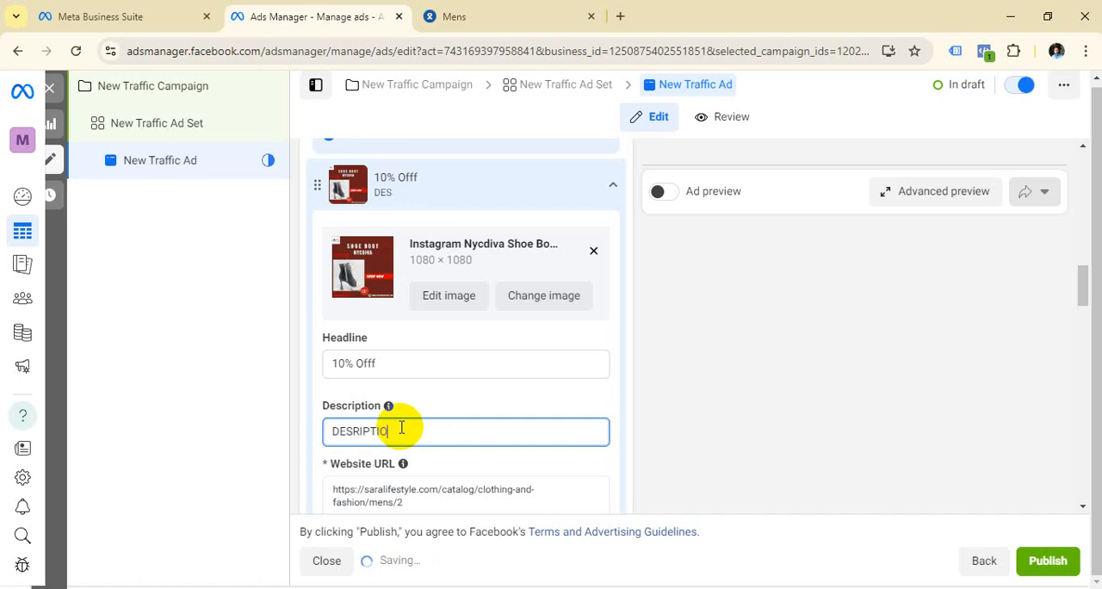
text(N)
Step: Clear the website URL of the shoe boot carousel card
scroll(422, 506, down, 2)
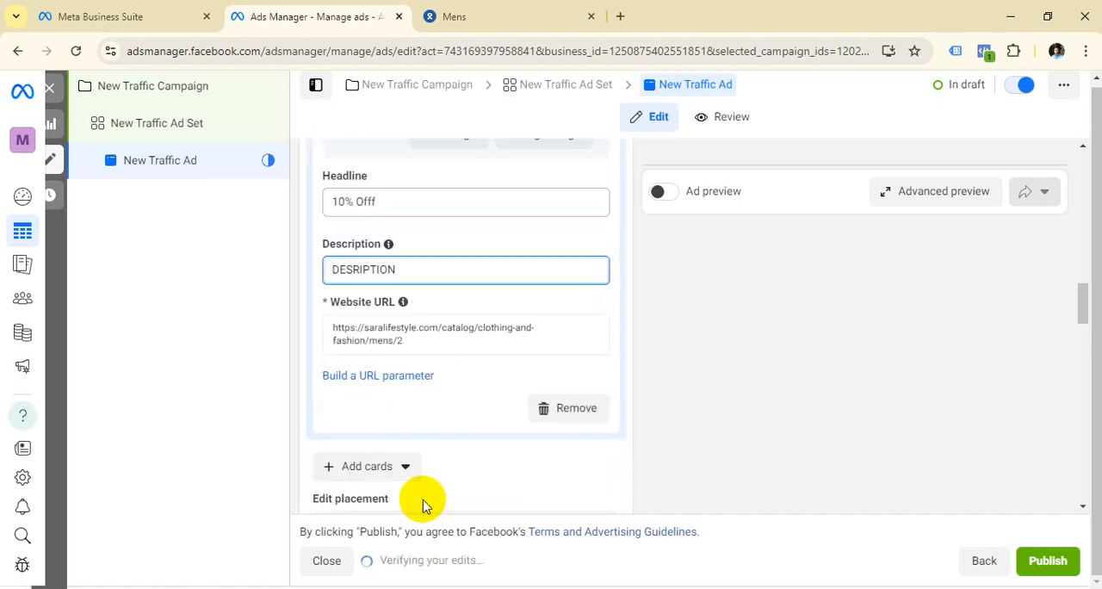
click(408, 335)
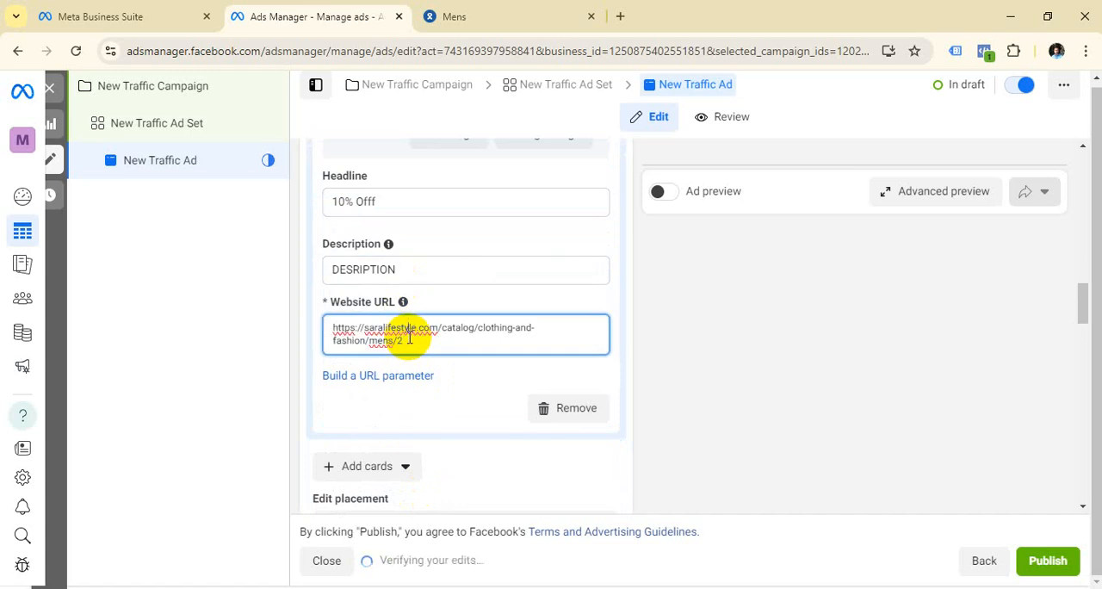
key(BackSpace)
key(BackSpace)
key(BackSpace)
key(BackSpace)
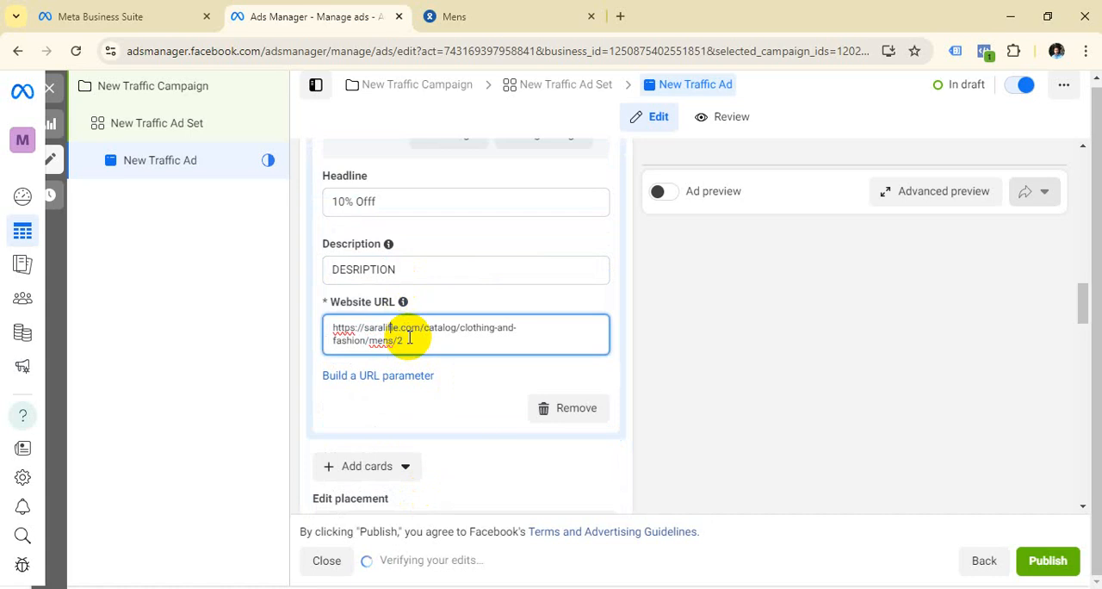
key(BackSpace)
key(BackSpace)
key(BackSpace)
key(BackSpace)
key(BackSpace)
key(BackSpace)
key(BackSpace)
key(BackSpace)
key(BackSpace)
key(BackSpace)
key(BackSpace)
key(BackSpace)
key(BackSpace)
key(BackSpace)
key(BackSpace)
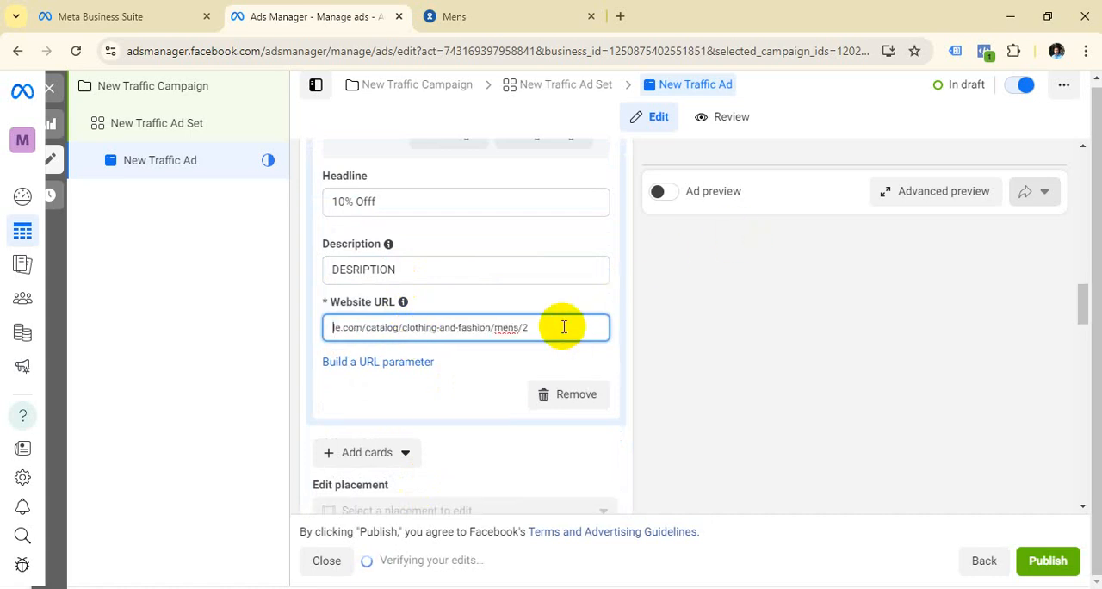
click(561, 327)
key(ctrl+a)
key(BackSpace)
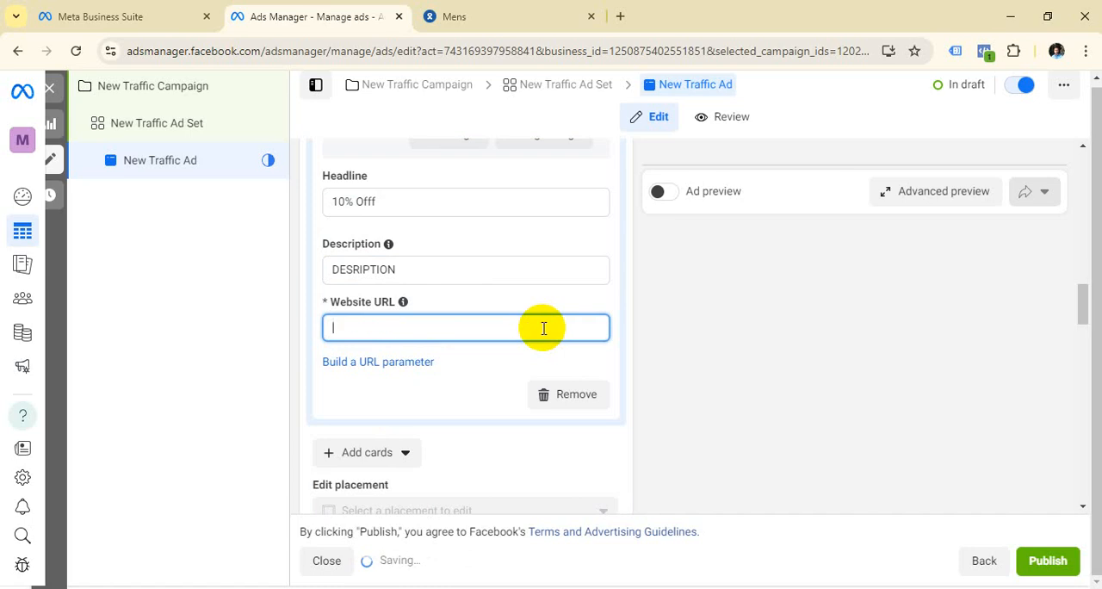
Step: Switch to the Sara Lifestyle website, open the Mens Jersey category and copy its page address
click(482, 16)
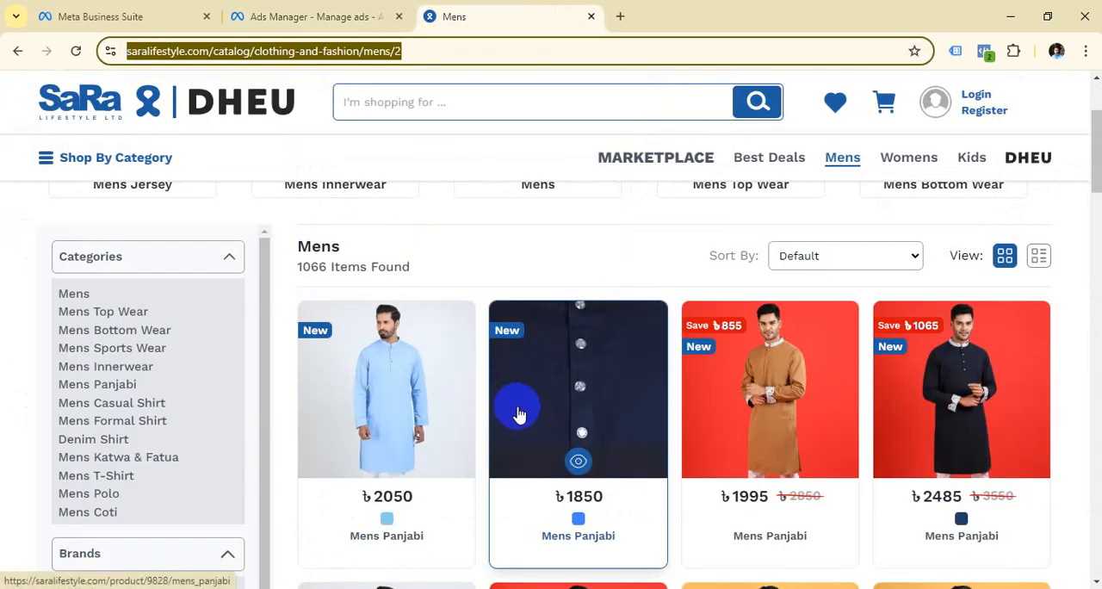
mouse_move(848, 156)
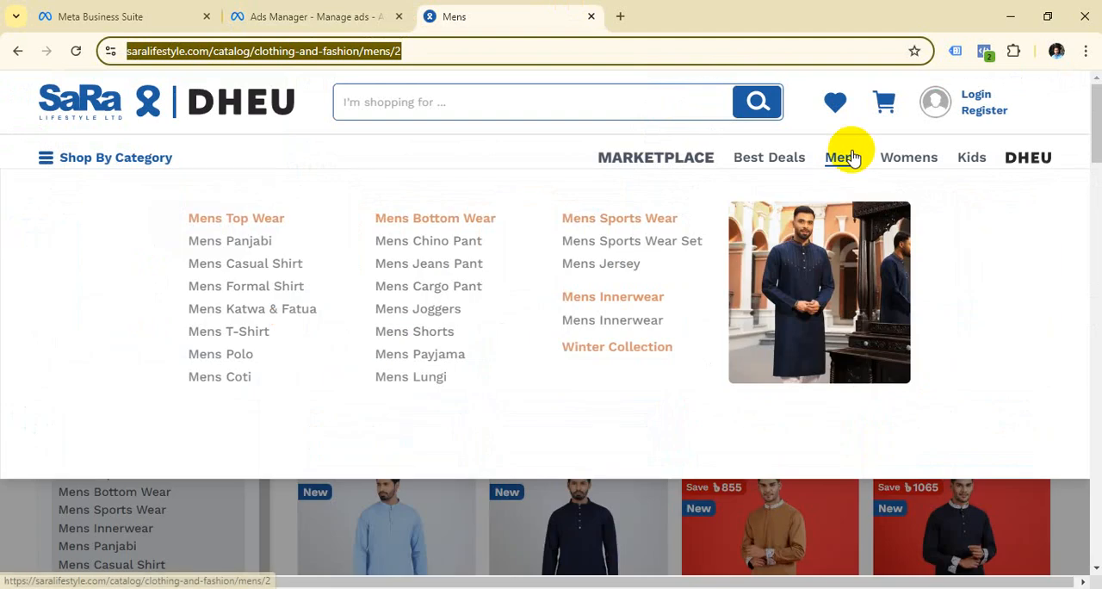
click(619, 268)
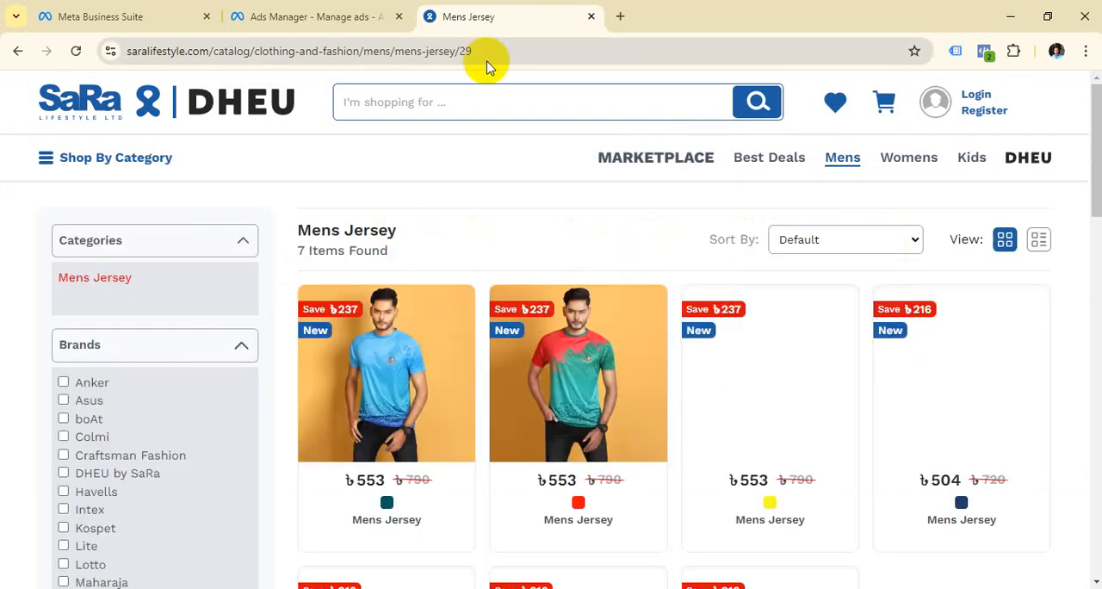
click(489, 57)
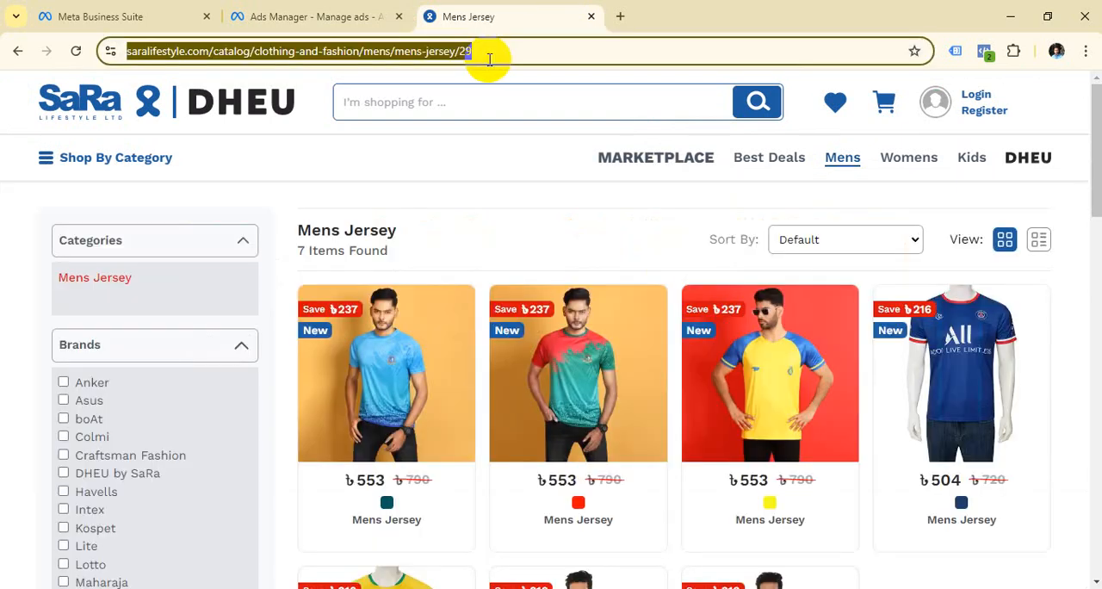
right_click(489, 57)
click(538, 210)
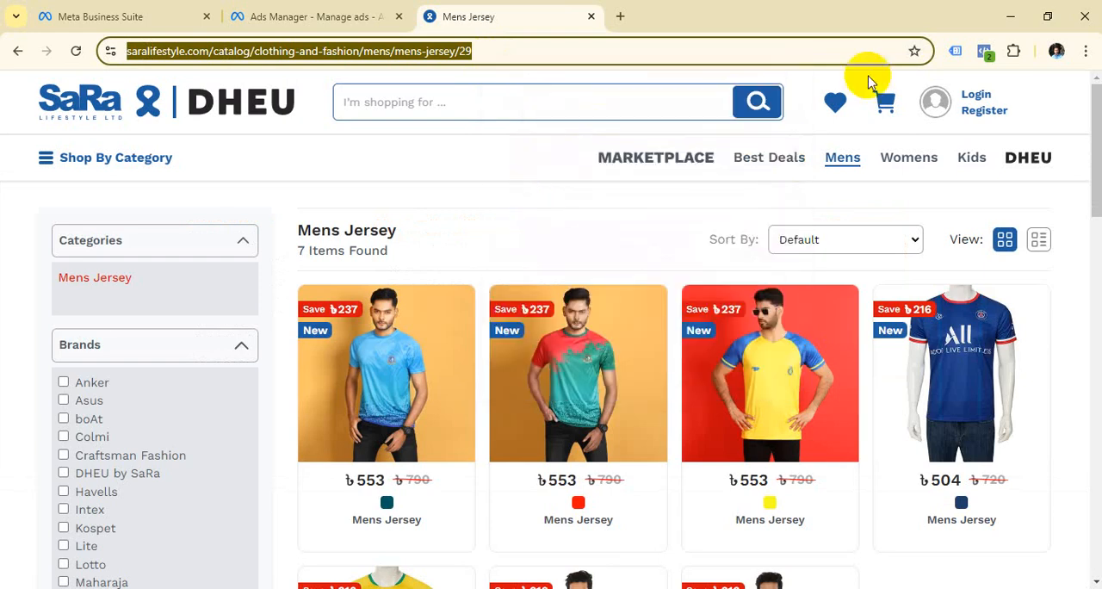
Step: Open the men's Winter Collection page in a separate browser tab and copy its address
mouse_move(842, 164)
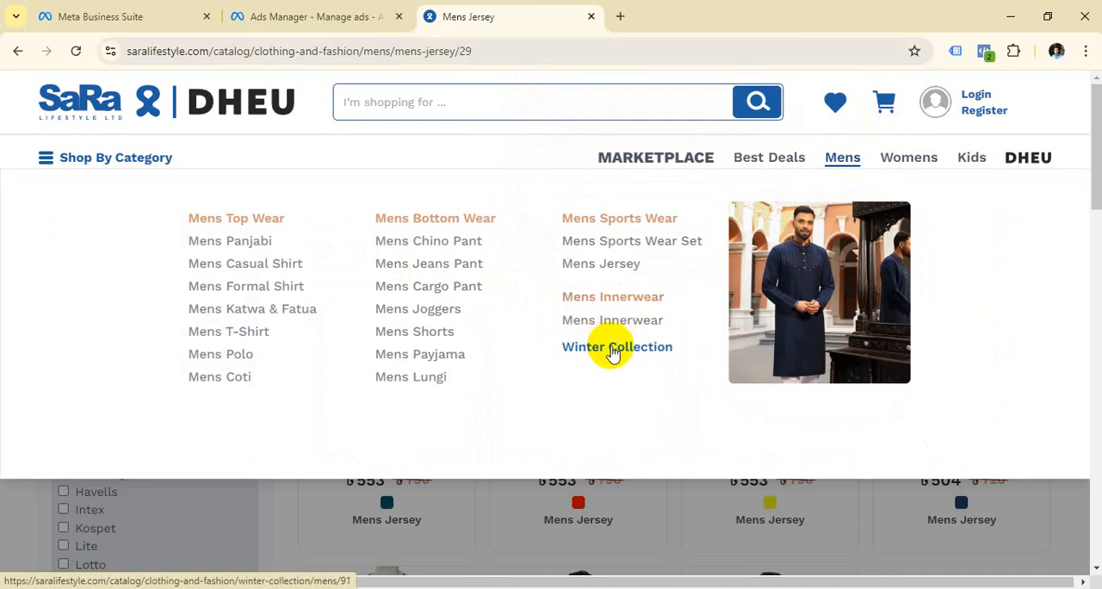
middle_click(613, 353)
click(641, 19)
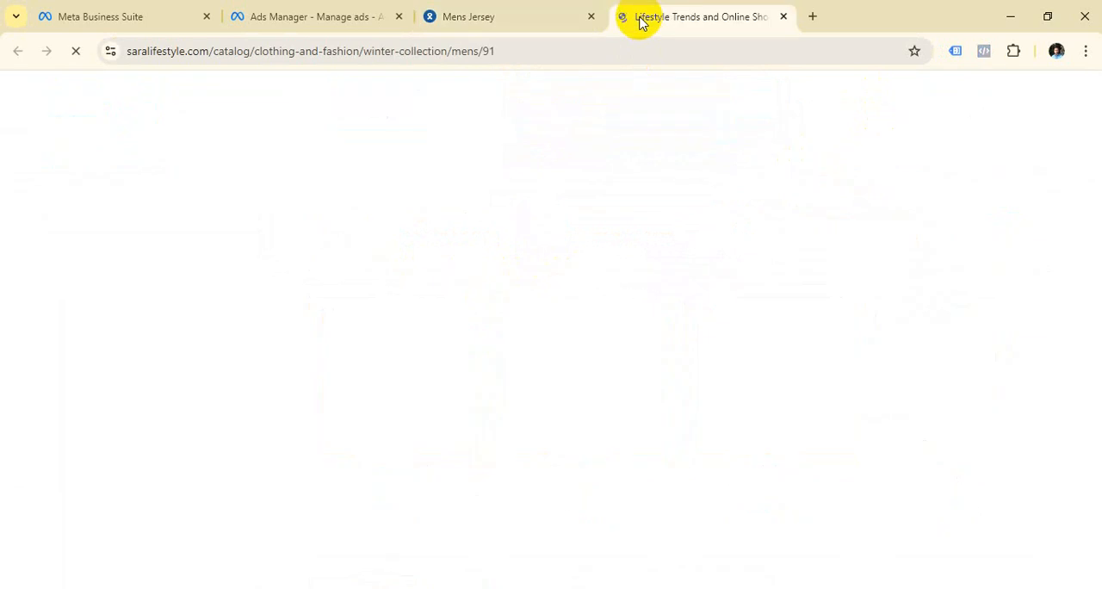
click(523, 54)
right_click(524, 57)
click(622, 211)
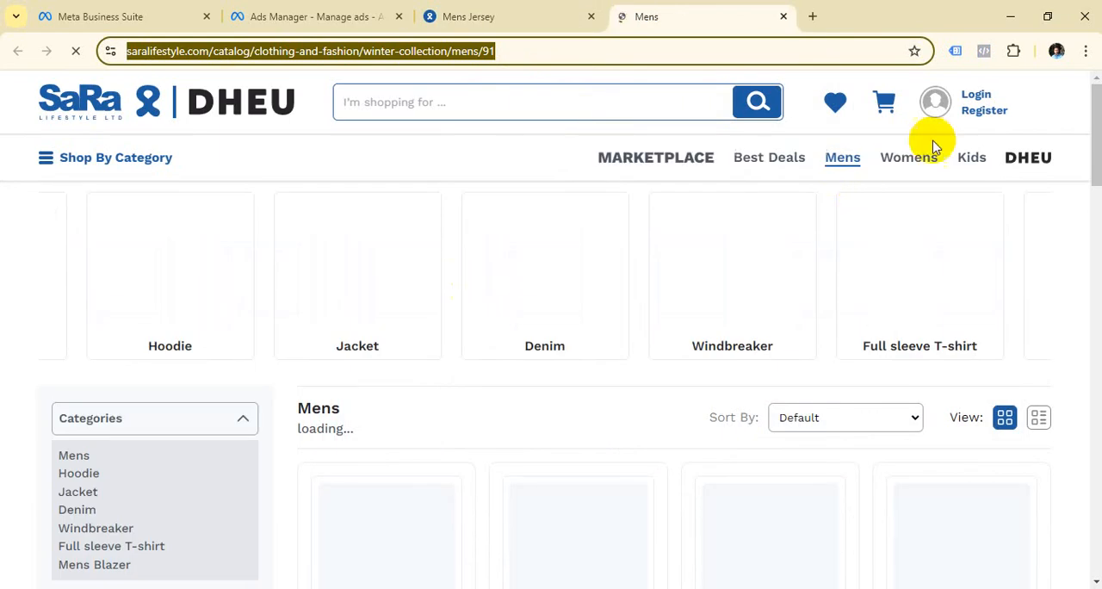
Step: Open the Womens Jeans Pant category from the Womens section and copy its page address
click(915, 164)
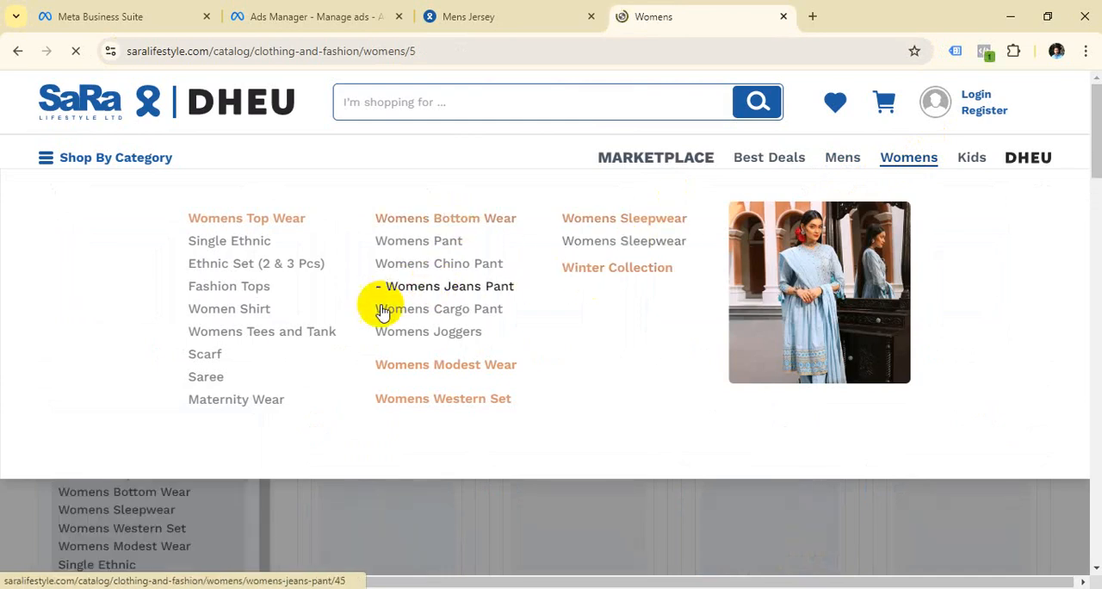
click(433, 293)
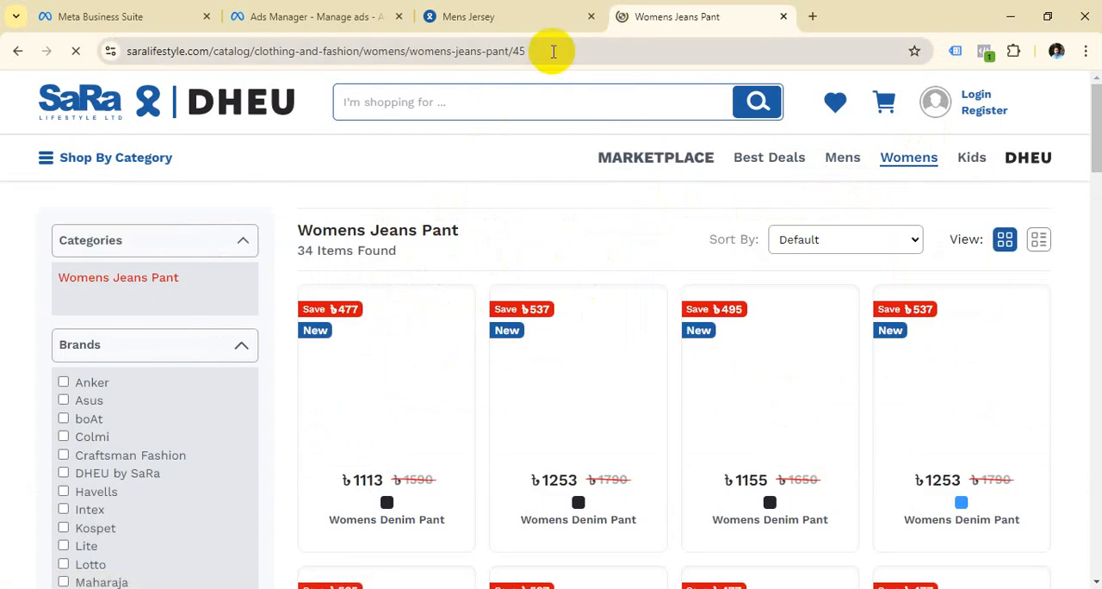
click(554, 51)
right_click(553, 51)
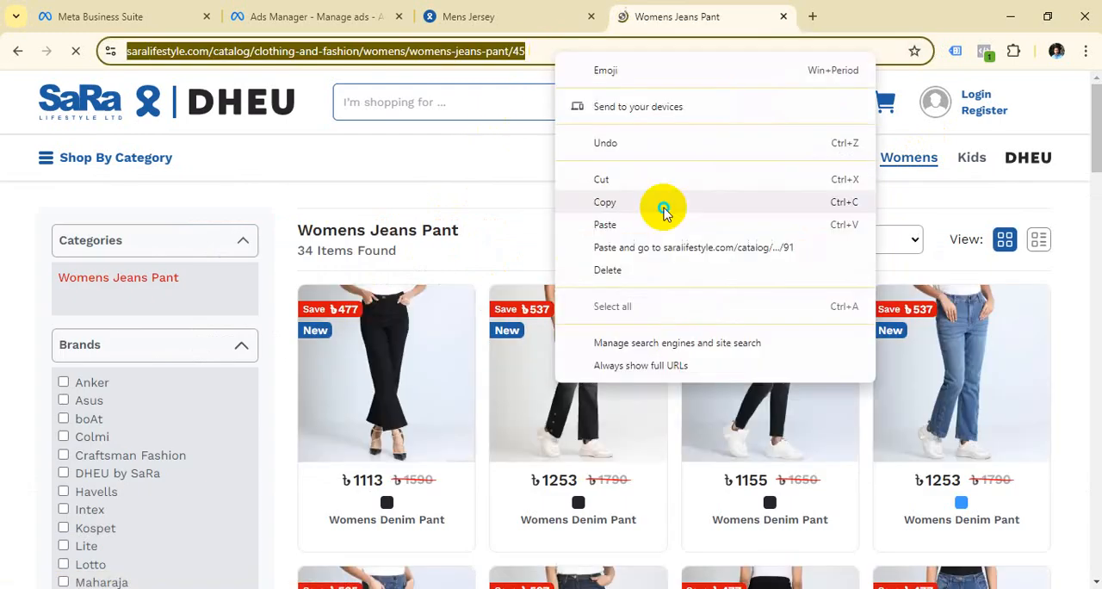
click(609, 211)
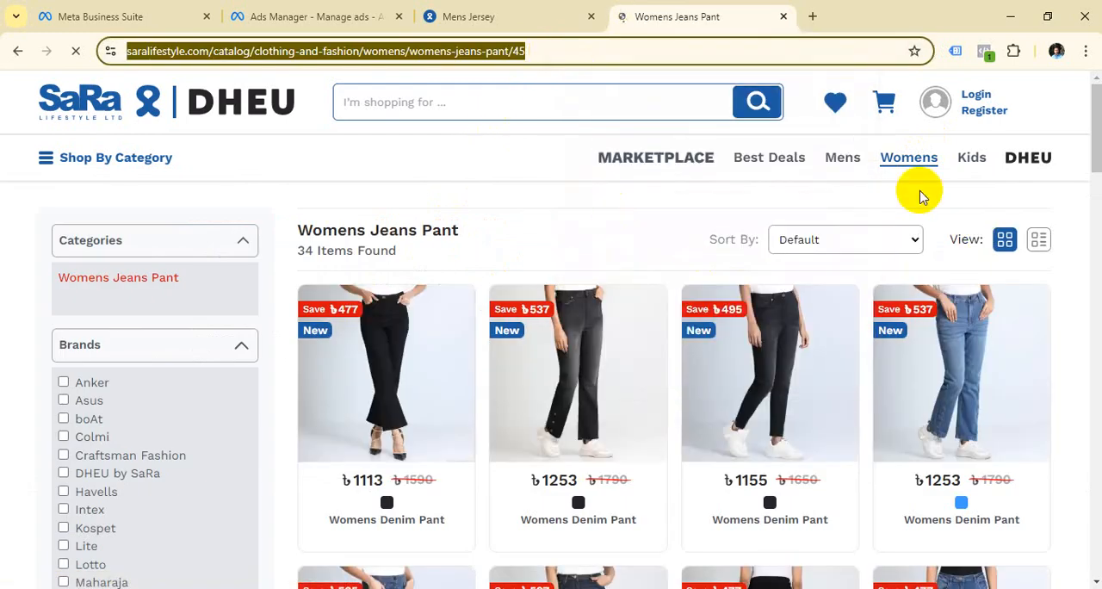
Step: Open the Womens Joggers category and copy its page address
mouse_move(925, 162)
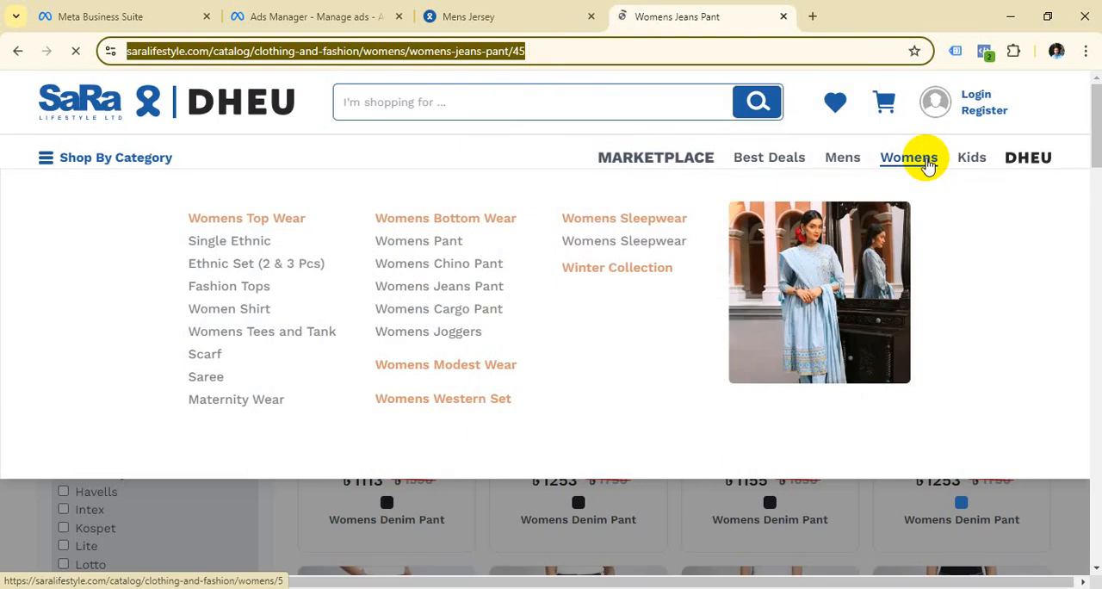
click(469, 336)
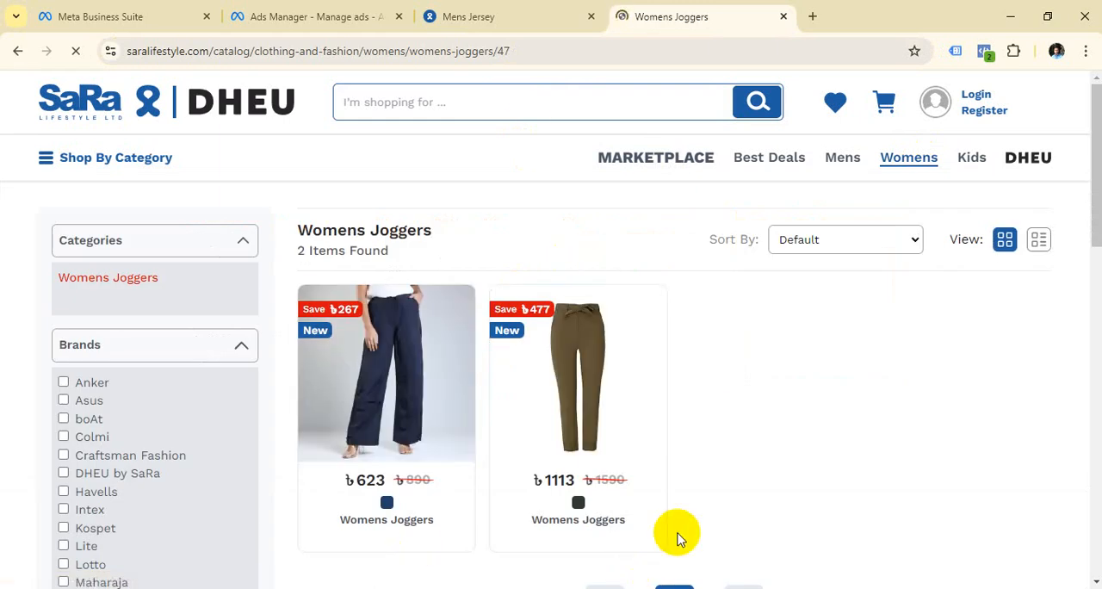
click(528, 49)
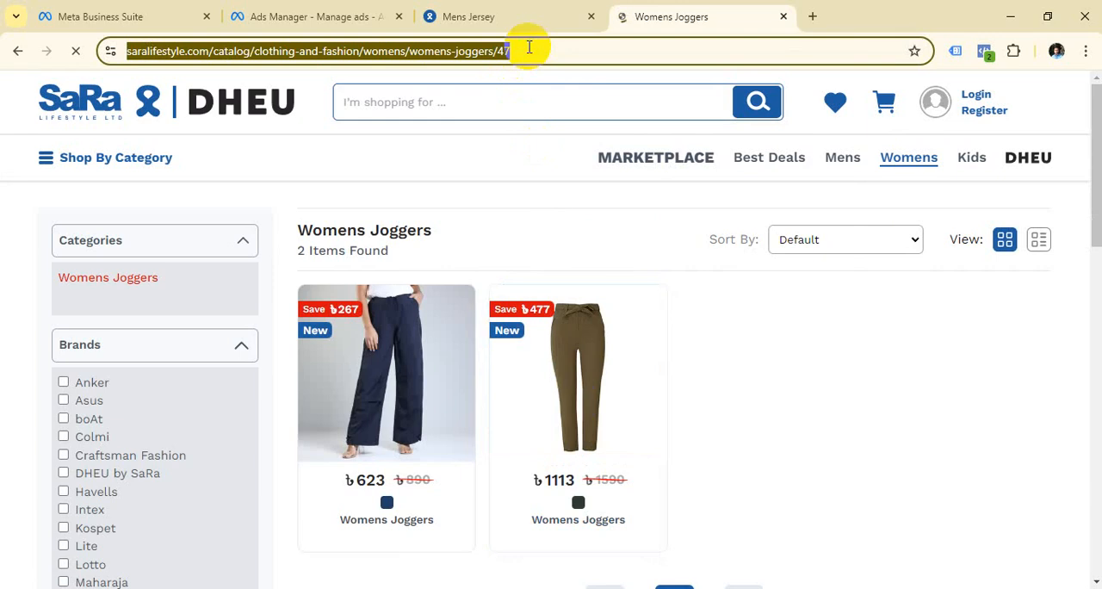
right_click(528, 47)
click(608, 193)
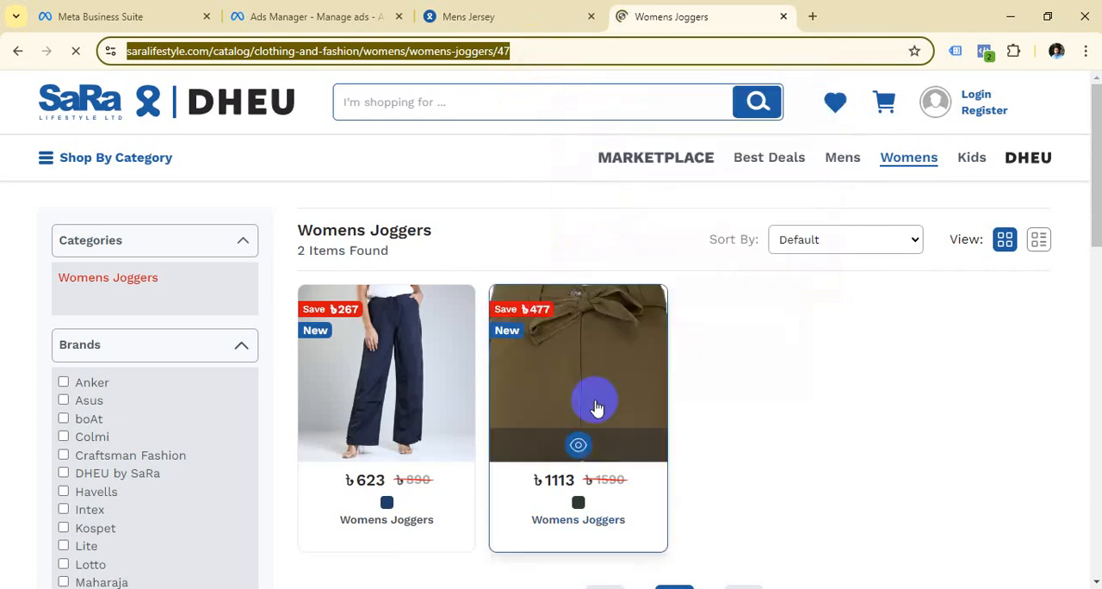
click(484, 10)
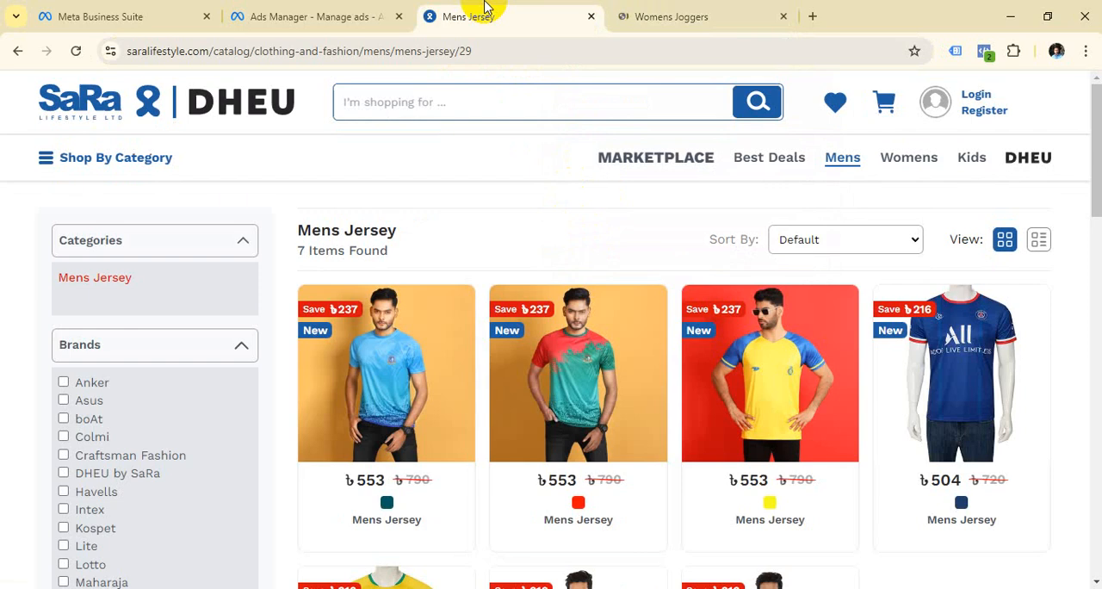
click(344, 11)
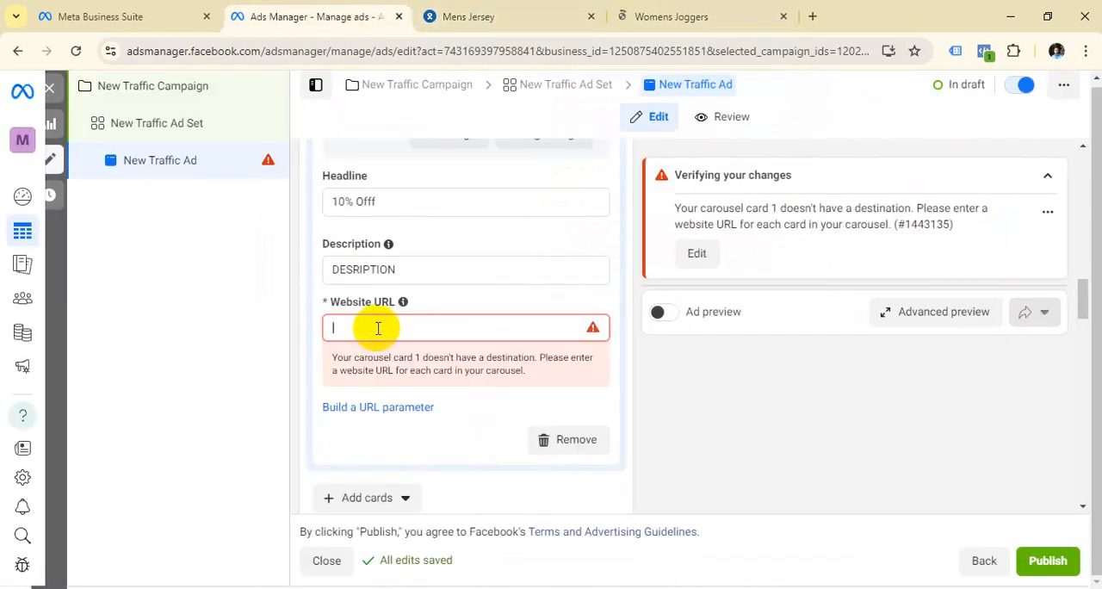
key(super+v)
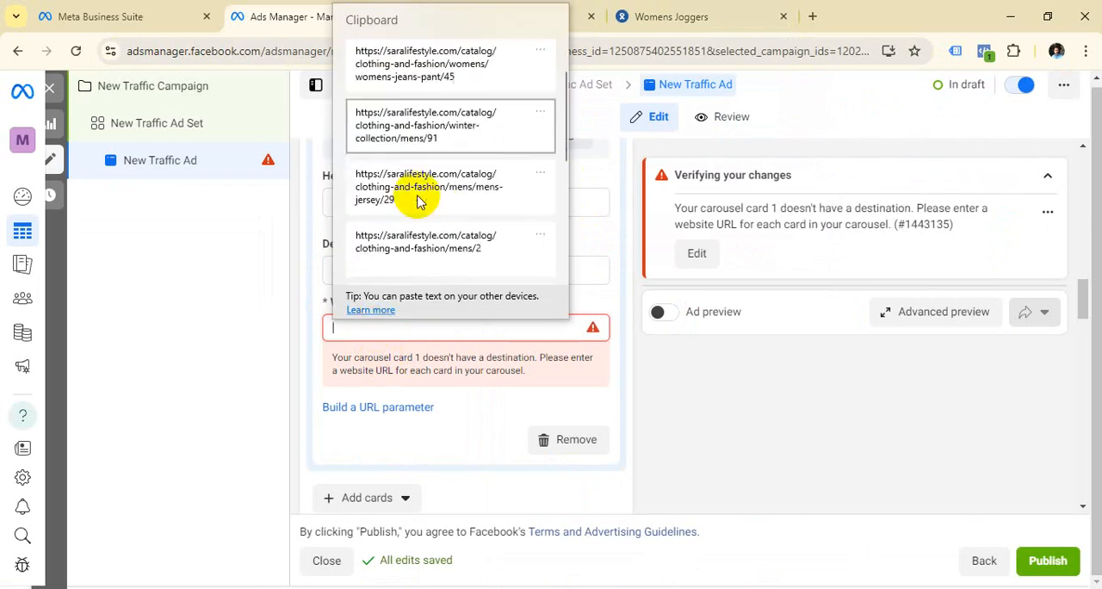
scroll(422, 202, down, 2)
scroll(418, 204, up, 3)
scroll(508, 204, down, 2)
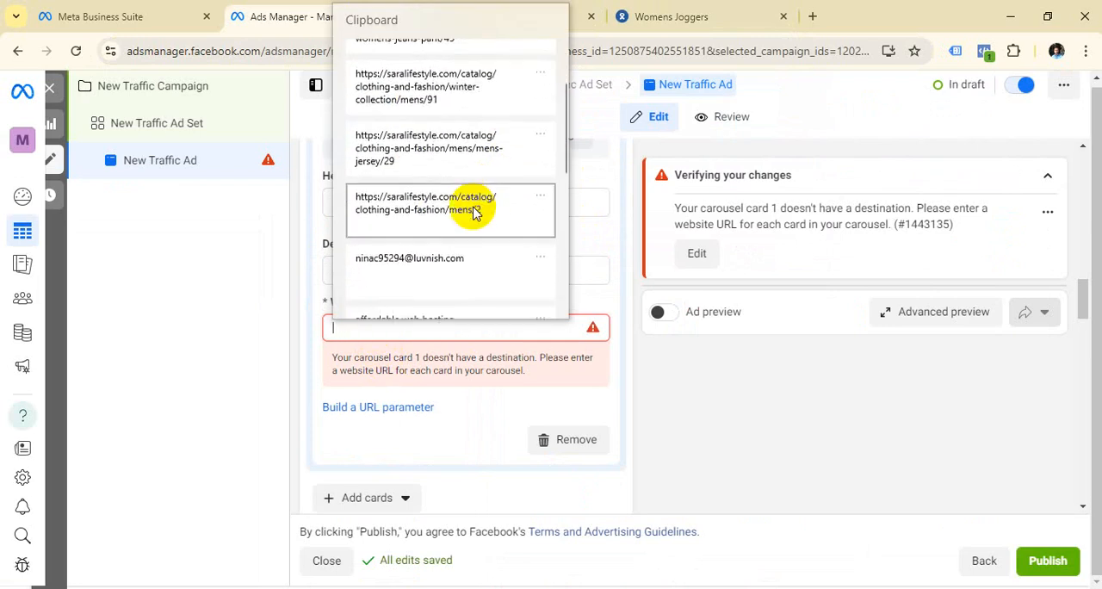
click(459, 125)
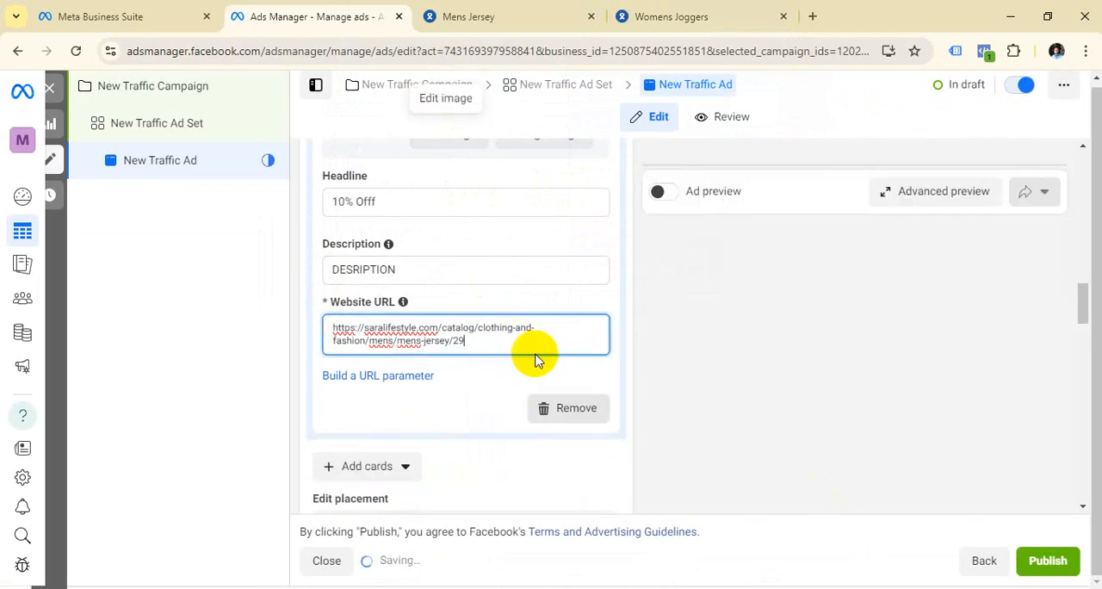
Step: Add a second image card to the carousel using the account image Flamingo Maxi Dress Instagram Post (1).jpg
scroll(533, 329, up, 4)
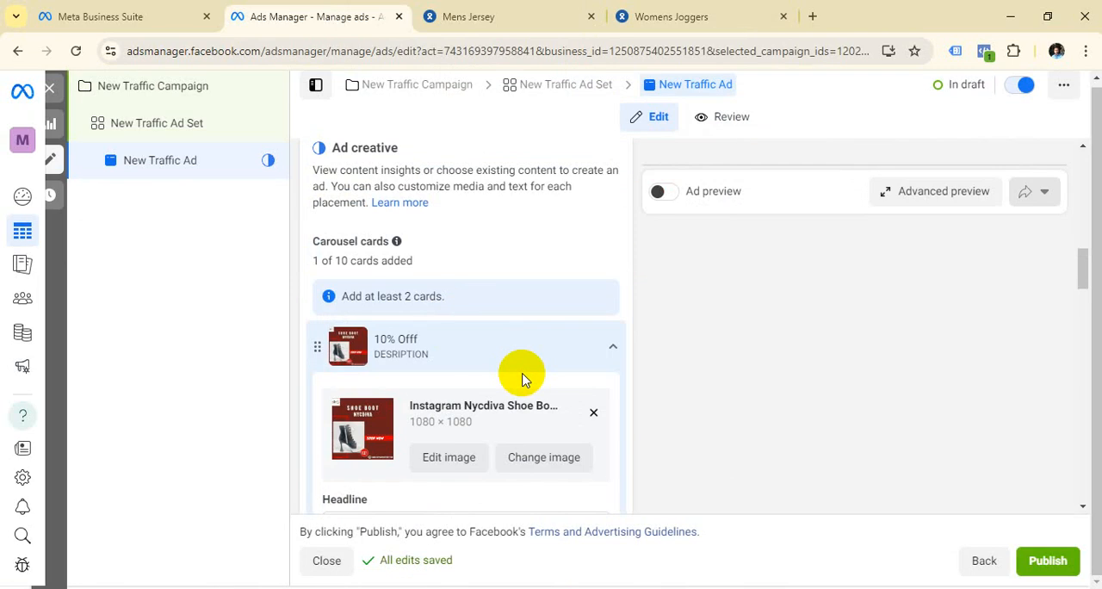
scroll(521, 376, up, 3)
scroll(521, 373, down, 1)
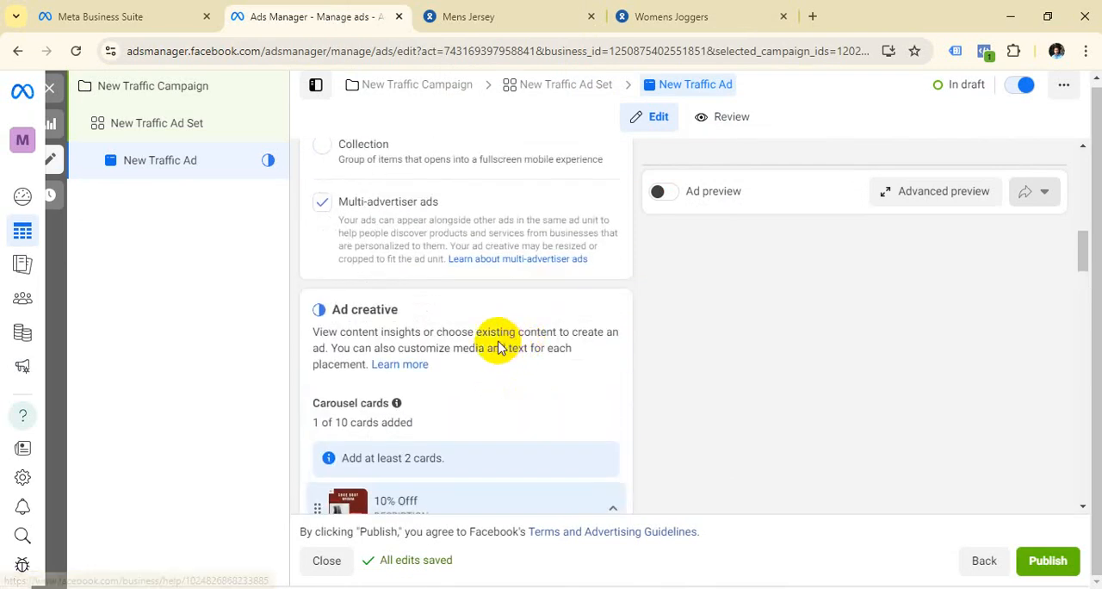
scroll(447, 336, down, 2)
scroll(480, 301, down, 2)
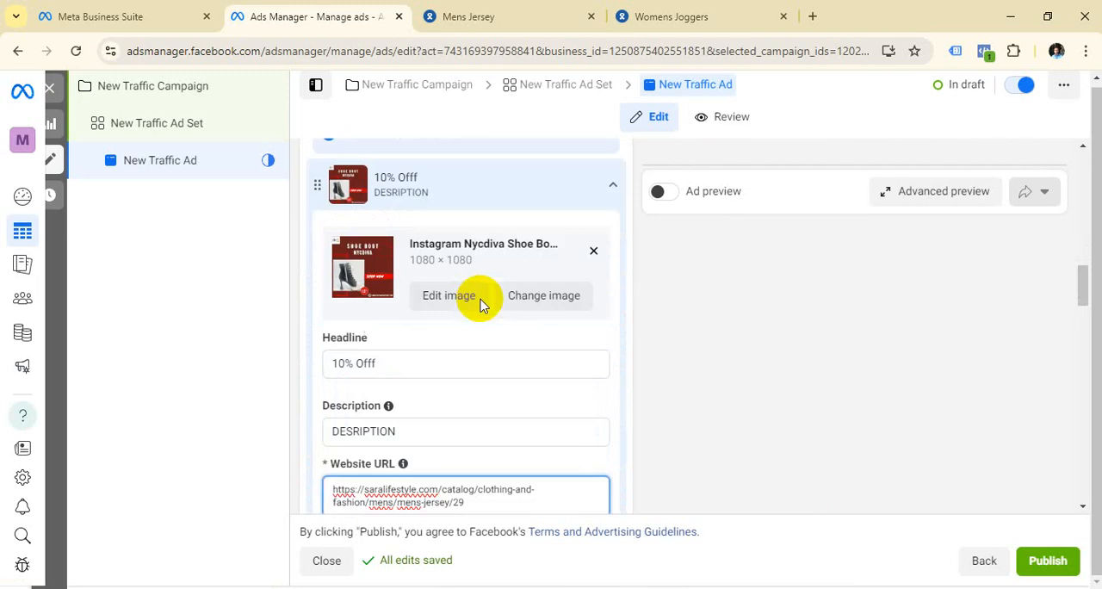
scroll(480, 302, down, 5)
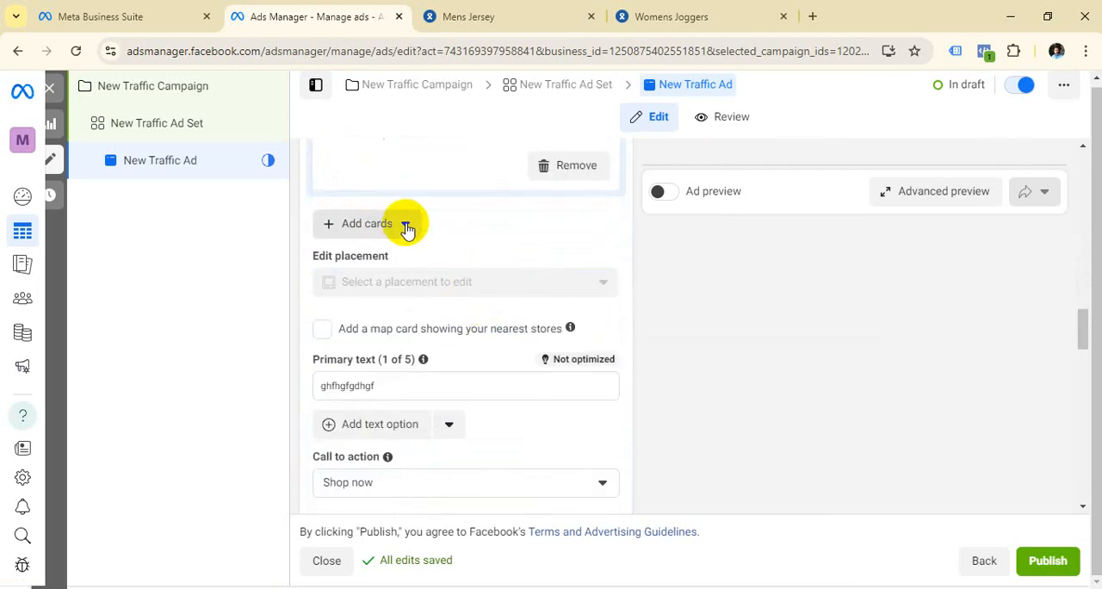
click(406, 226)
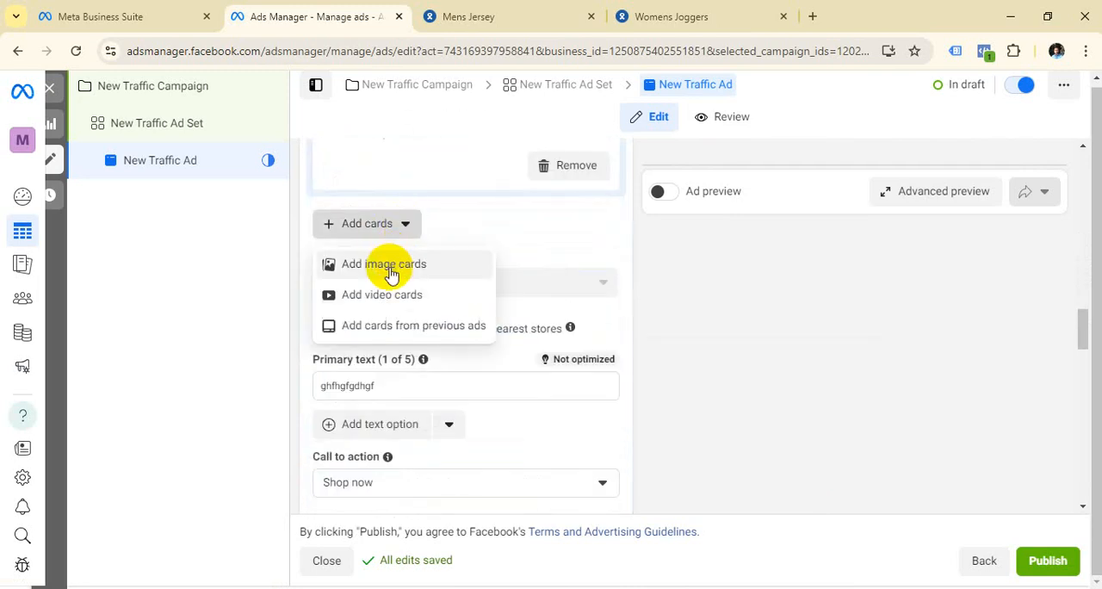
click(390, 267)
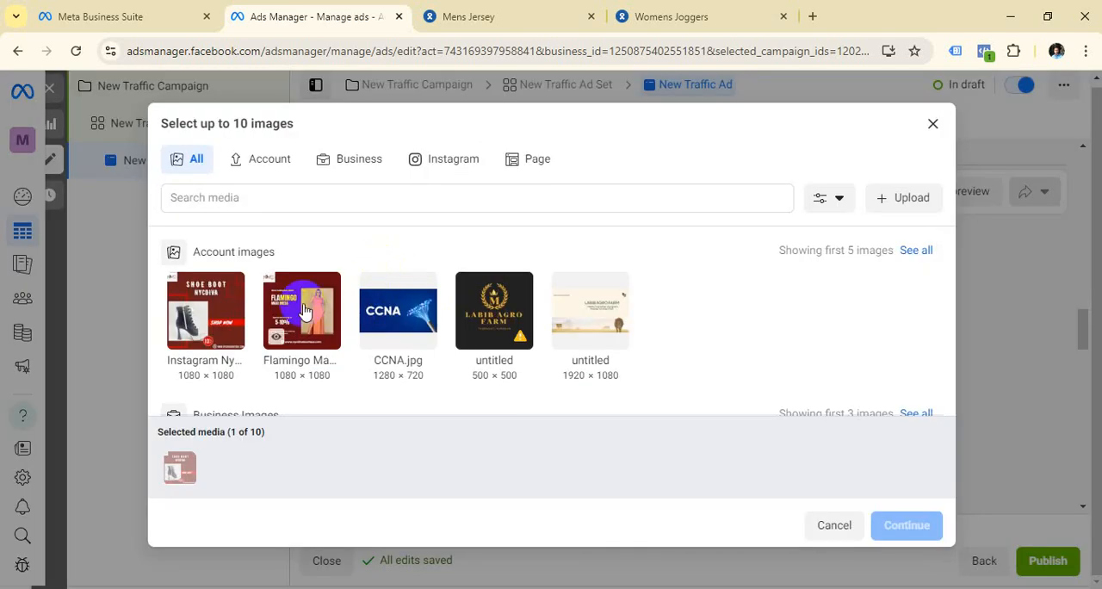
click(304, 311)
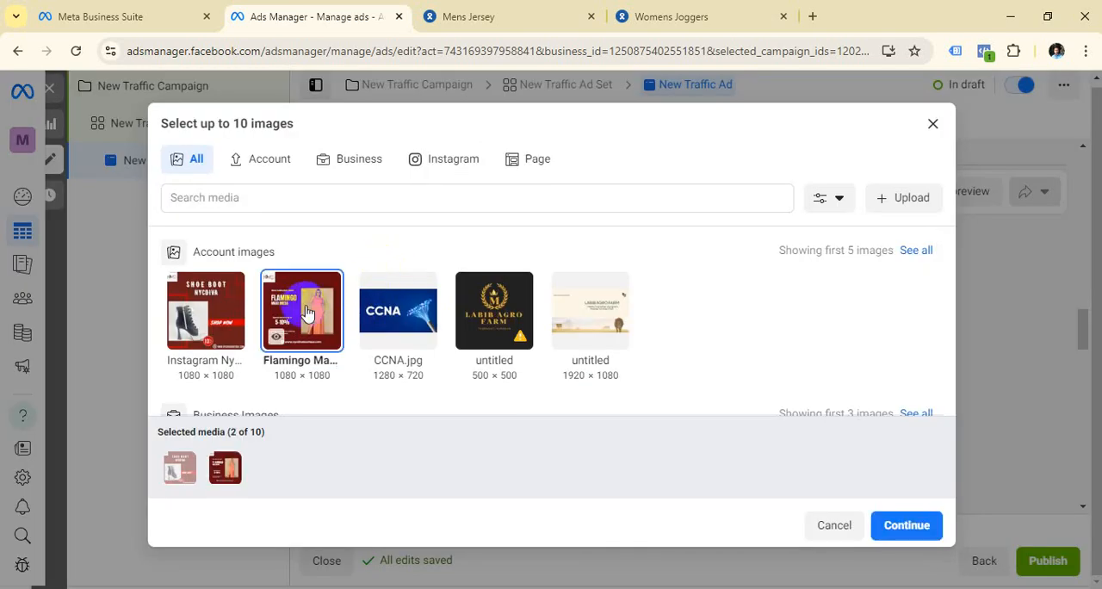
click(908, 526)
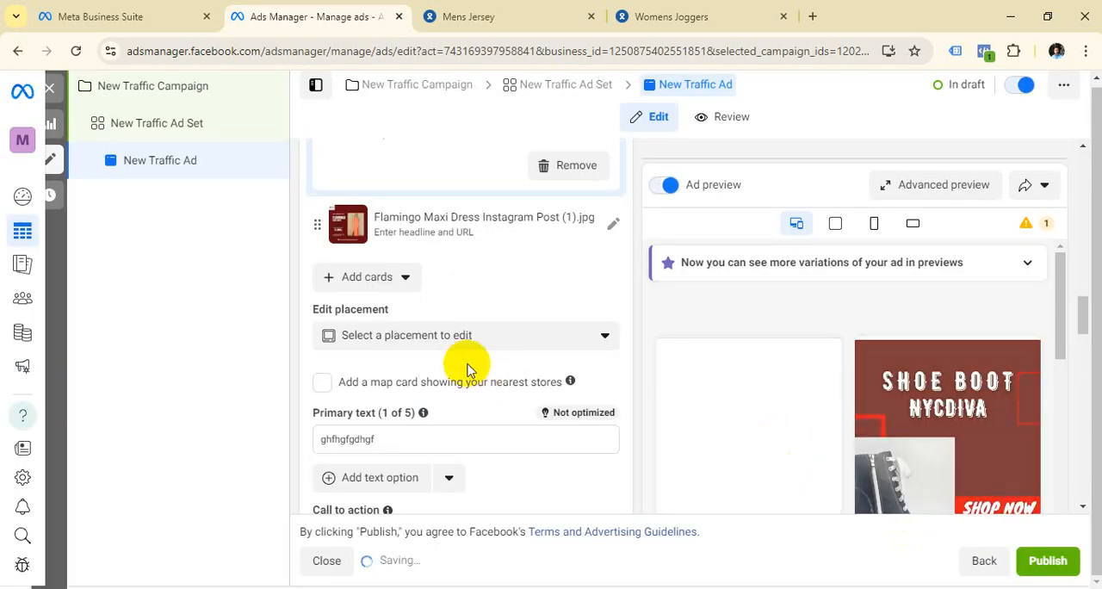
scroll(467, 369, down, 1)
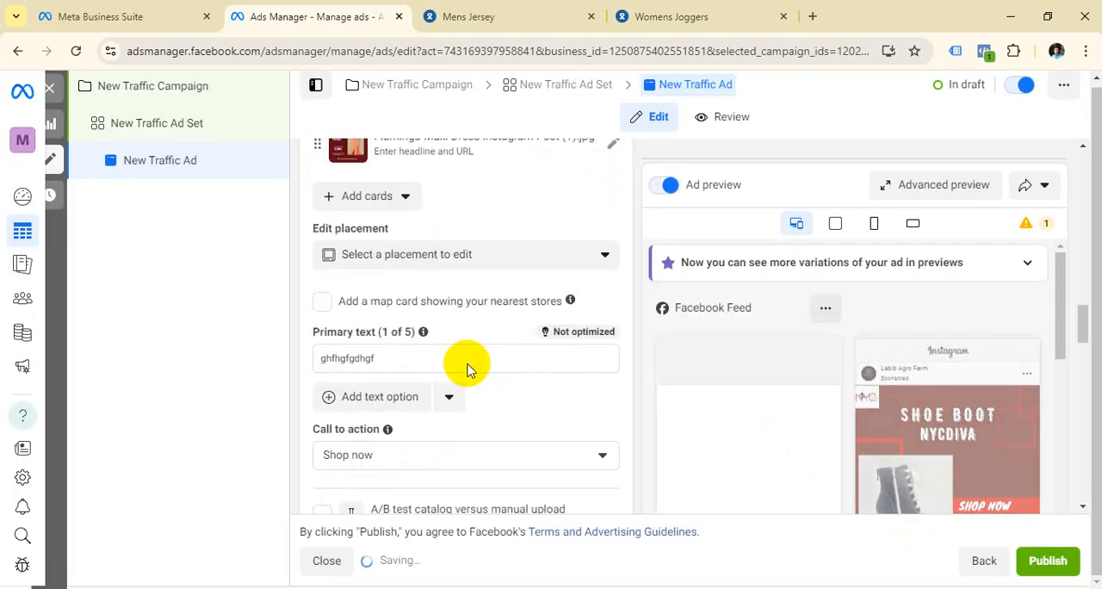
click(386, 357)
scroll(433, 368, down, 3)
scroll(434, 345, up, 2)
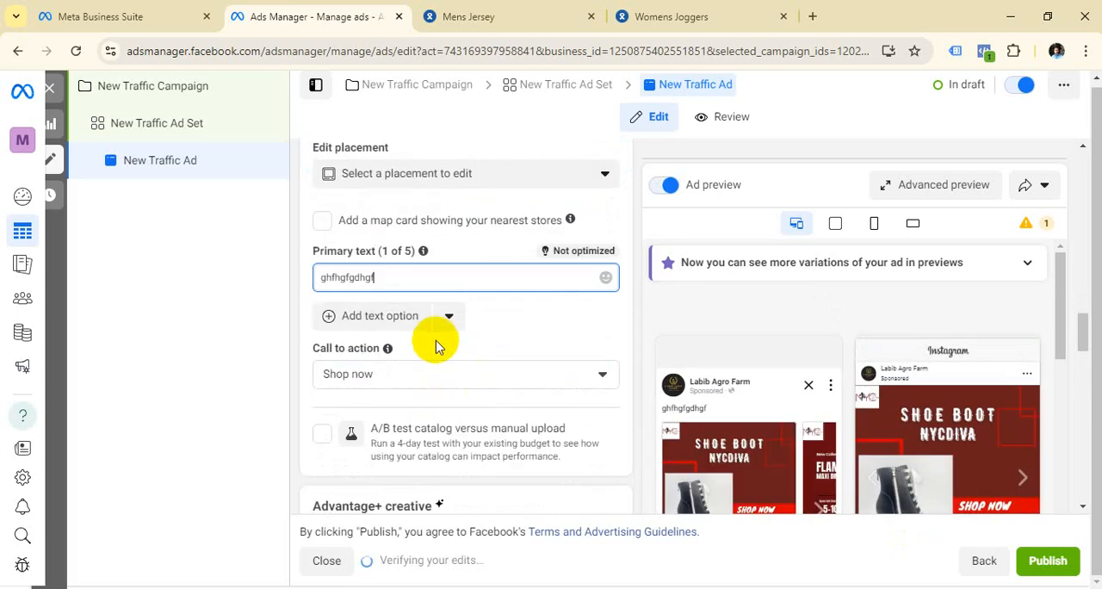
Step: Open the Flamingo Maxi Dress carousel card for editing and enter 20 in its headline
scroll(439, 349, up, 2)
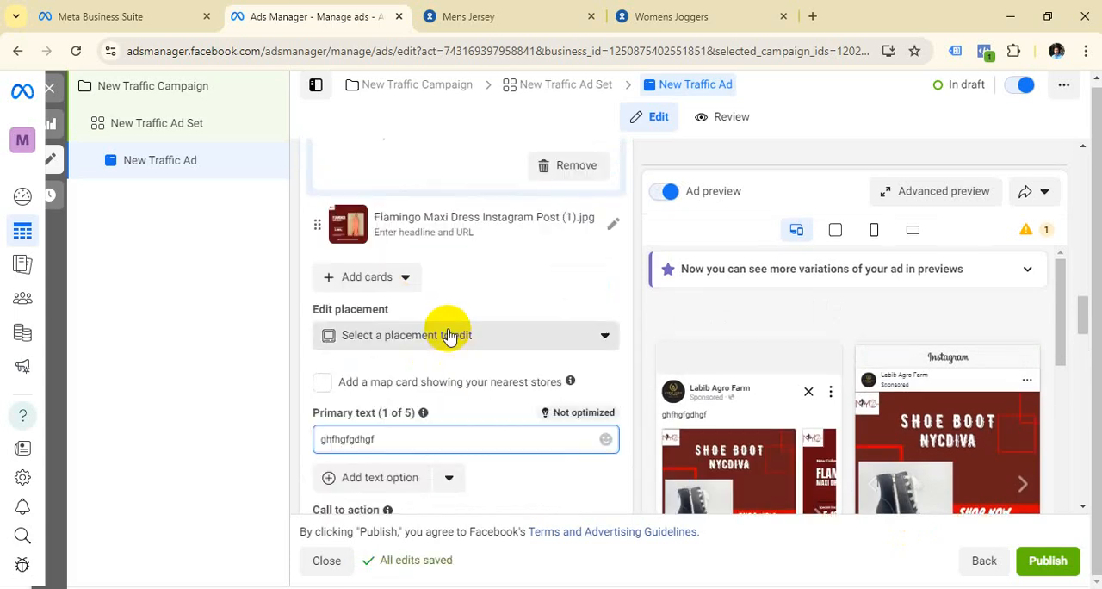
scroll(453, 271, up, 1)
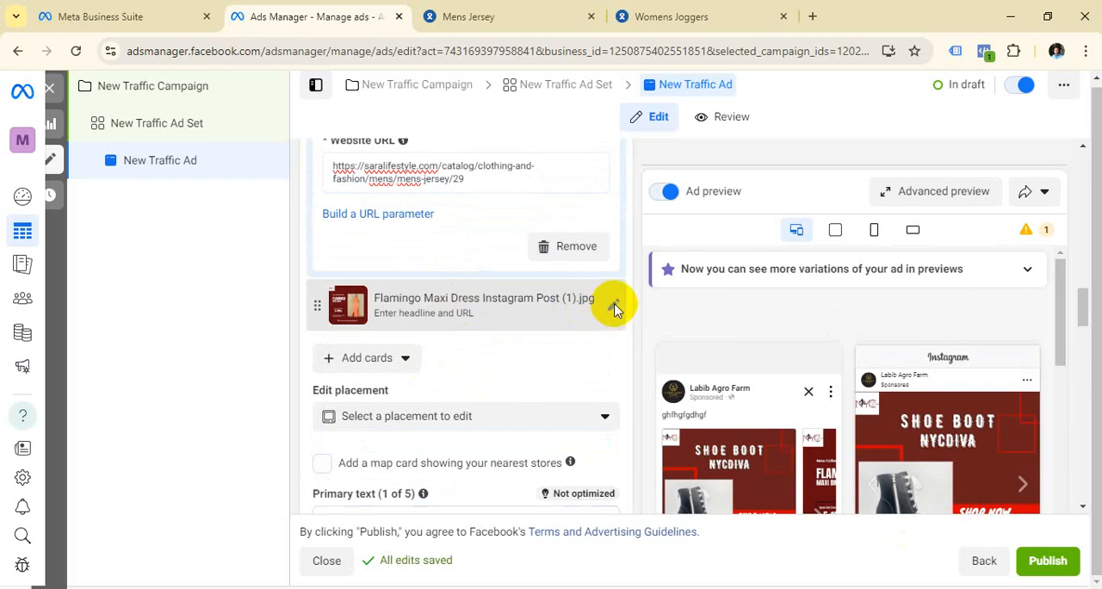
click(615, 308)
scroll(444, 273, up, 2)
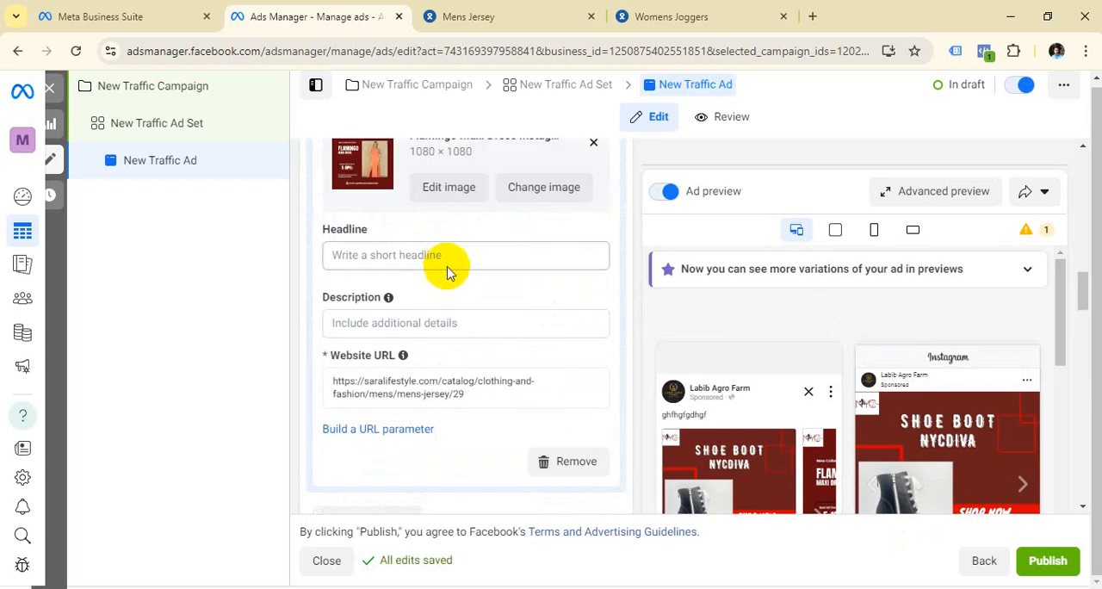
click(447, 258)
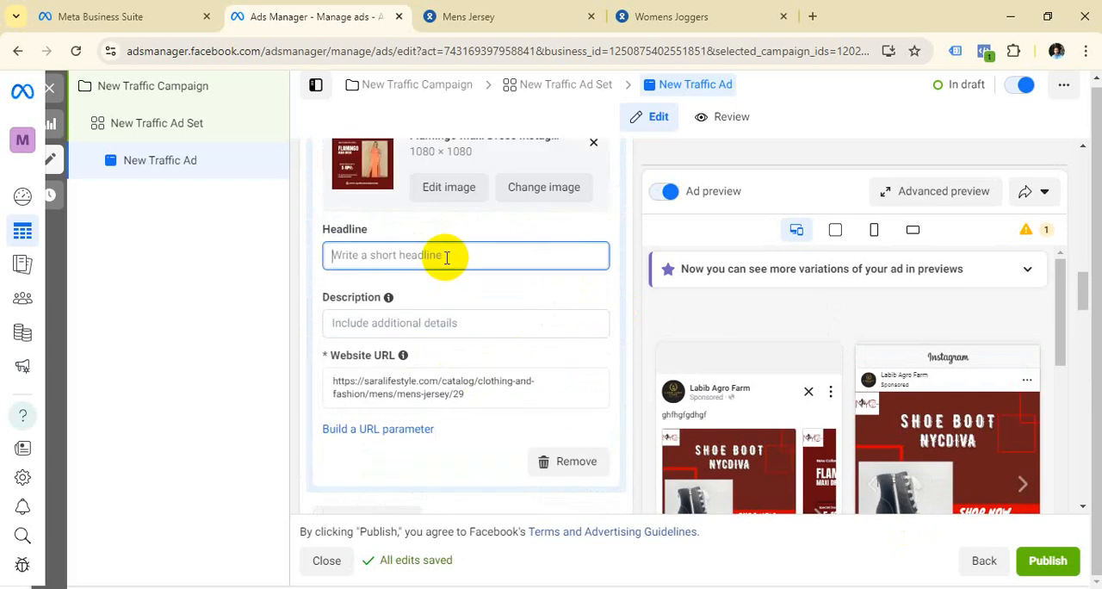
text(2)
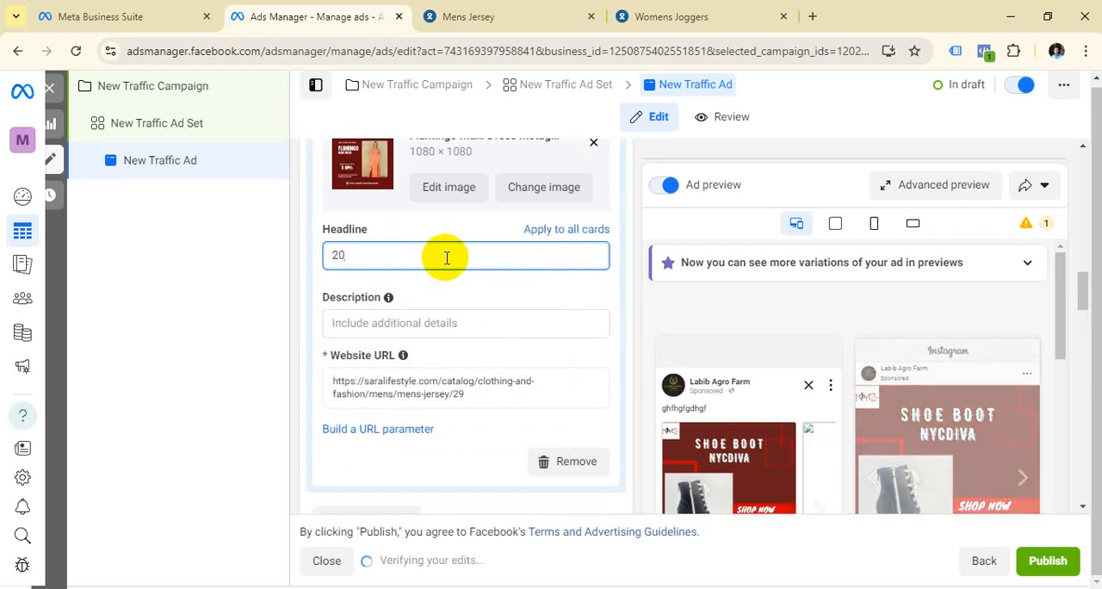
text(0)
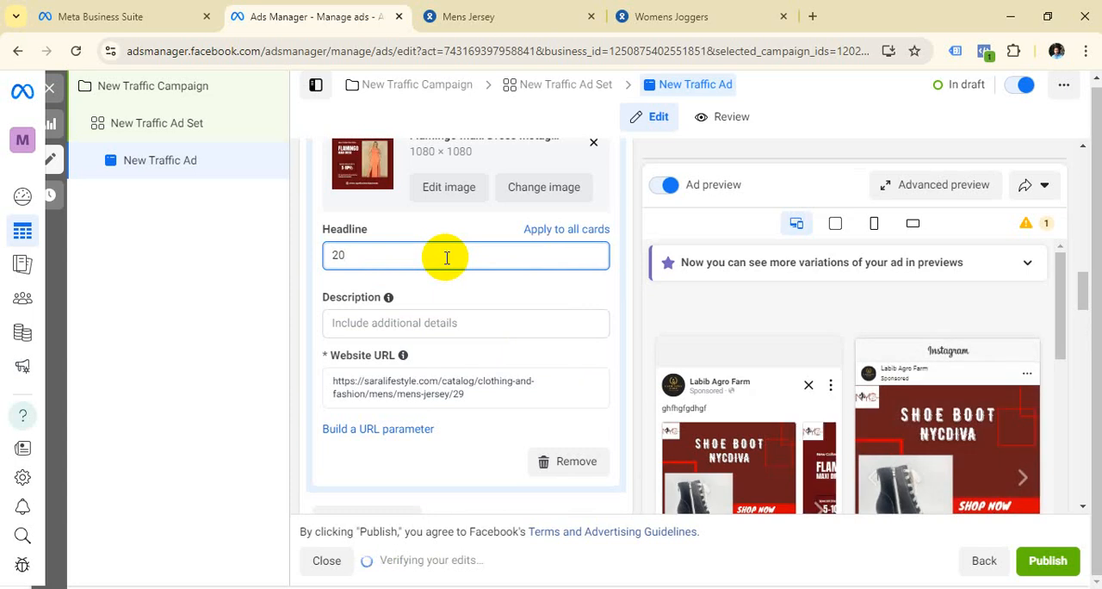
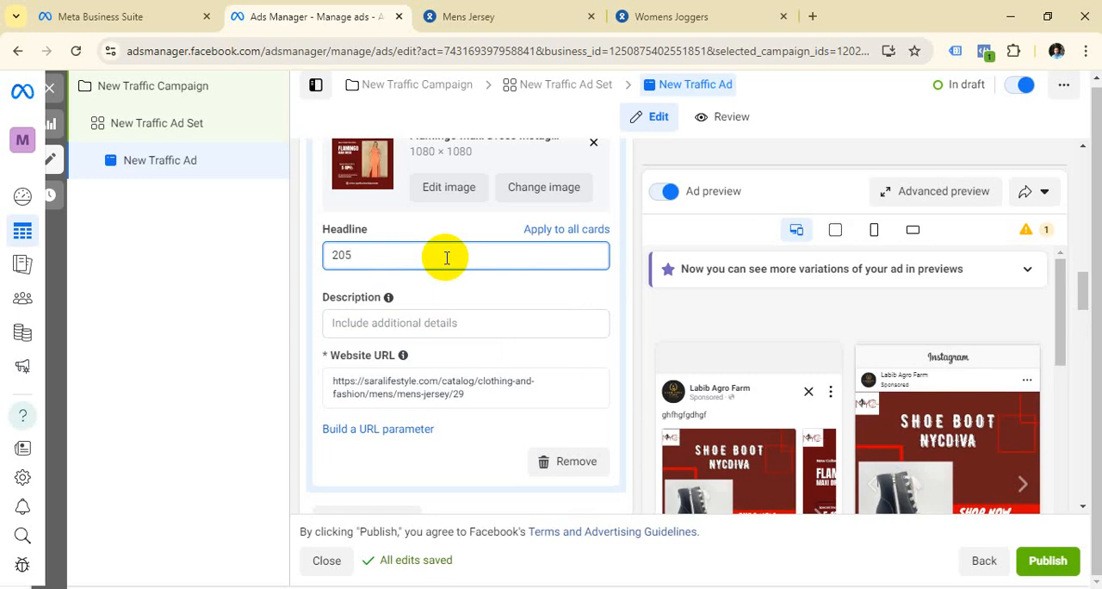
Step: Set the Flamingo Maxi Dress card's headline to "20% FF" and its description to "gfhdghfgdgfhdf"
key(BackSpace)
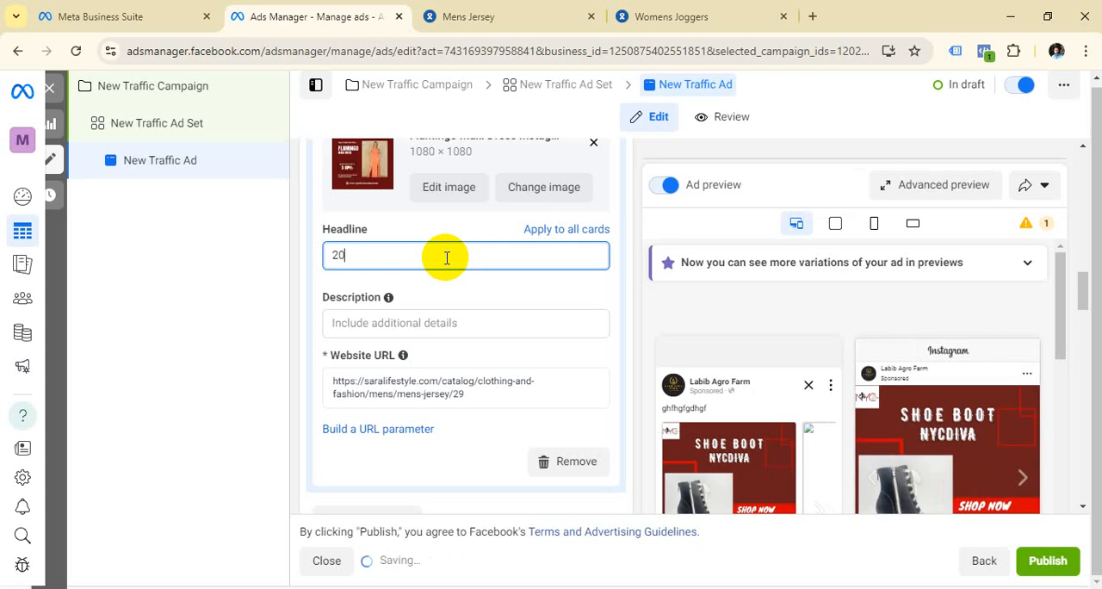
text(%)
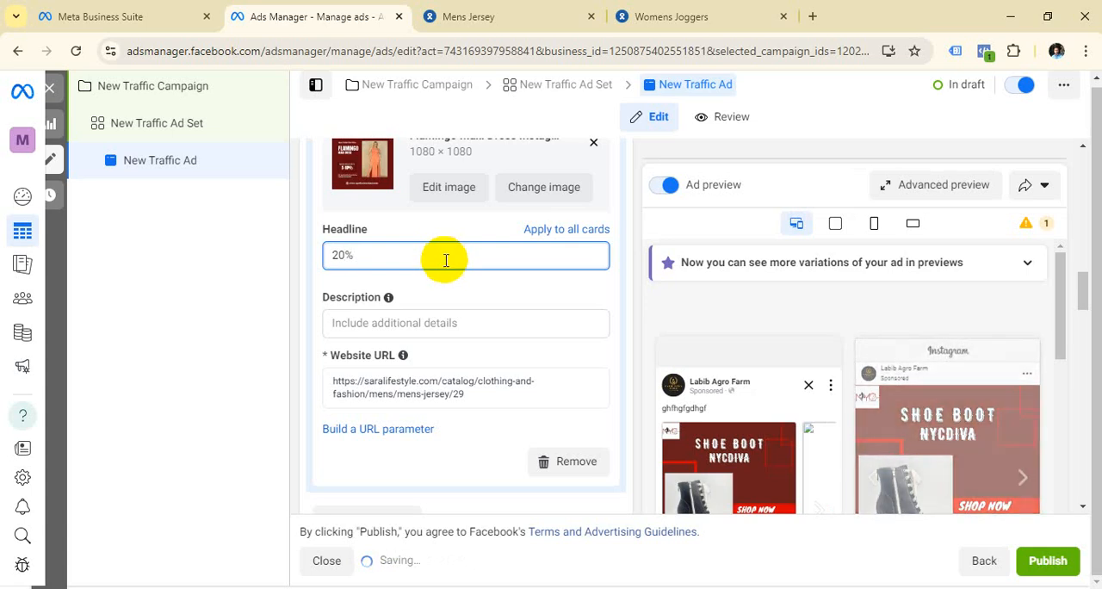
text( FF)
click(390, 322)
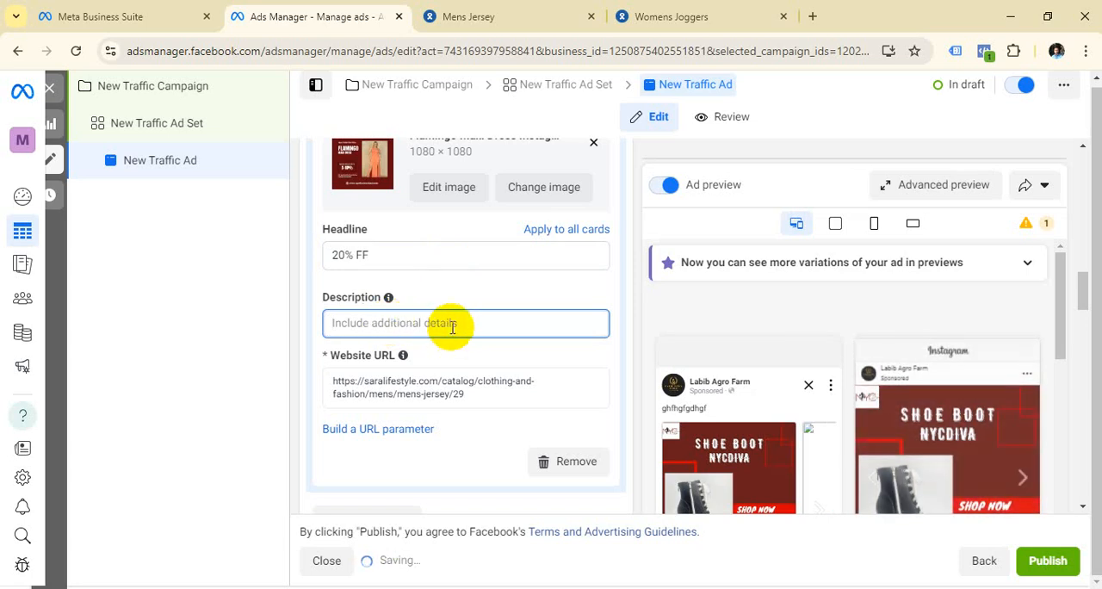
text(gfhdghfgdgfhdf)
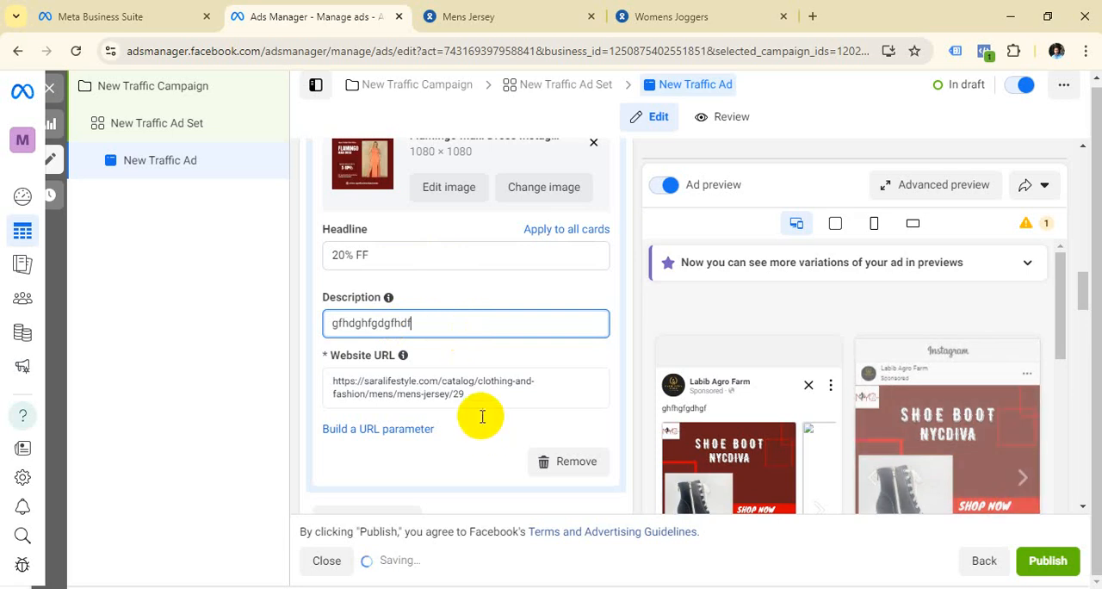
triple_click(328, 381)
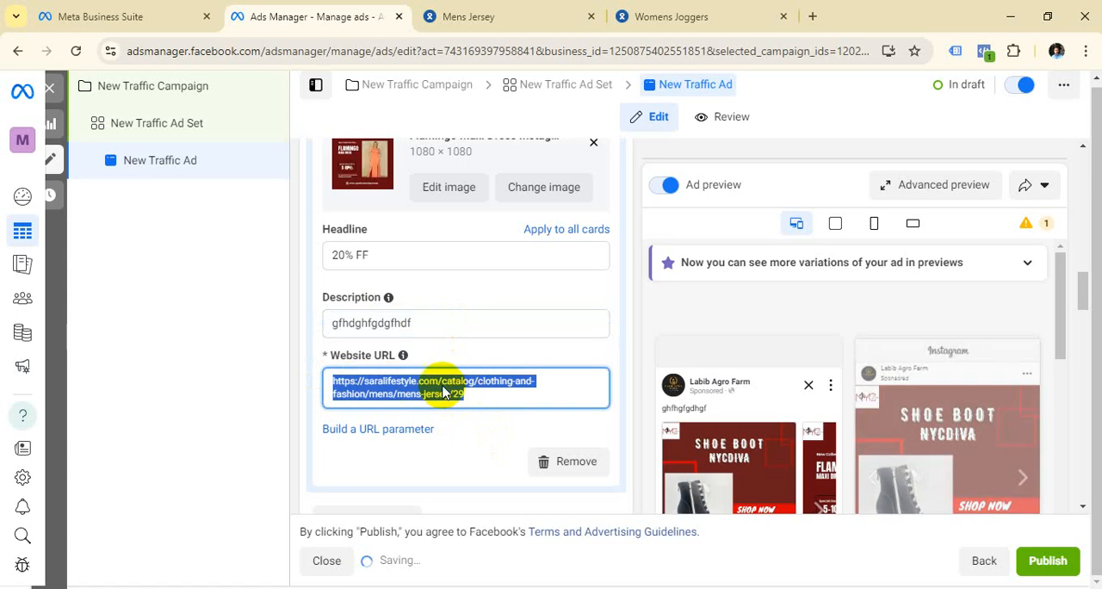
key(BackSpace)
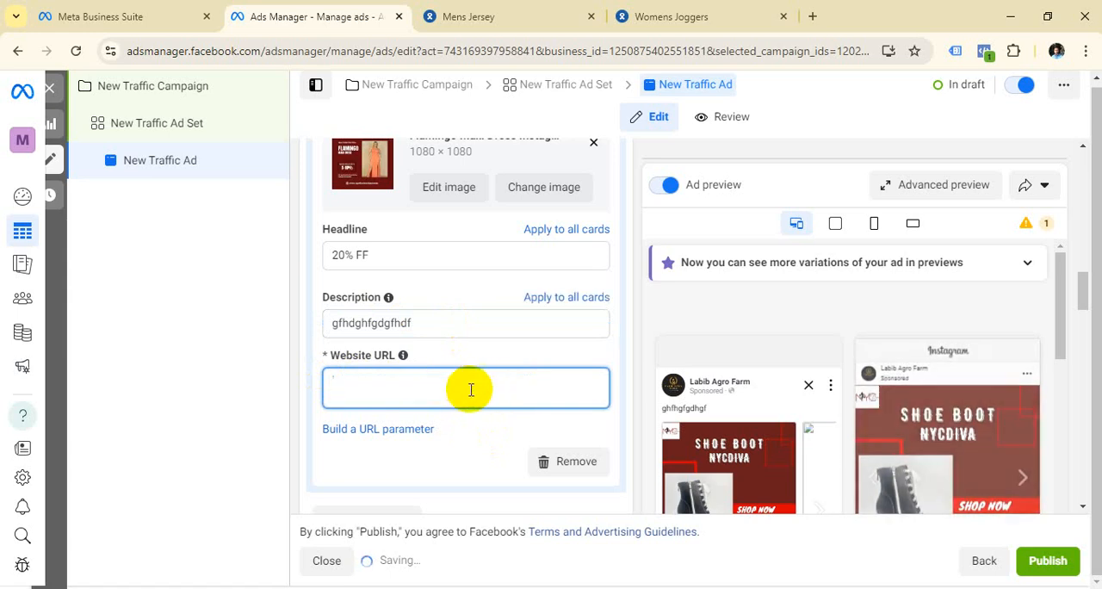
click(471, 390)
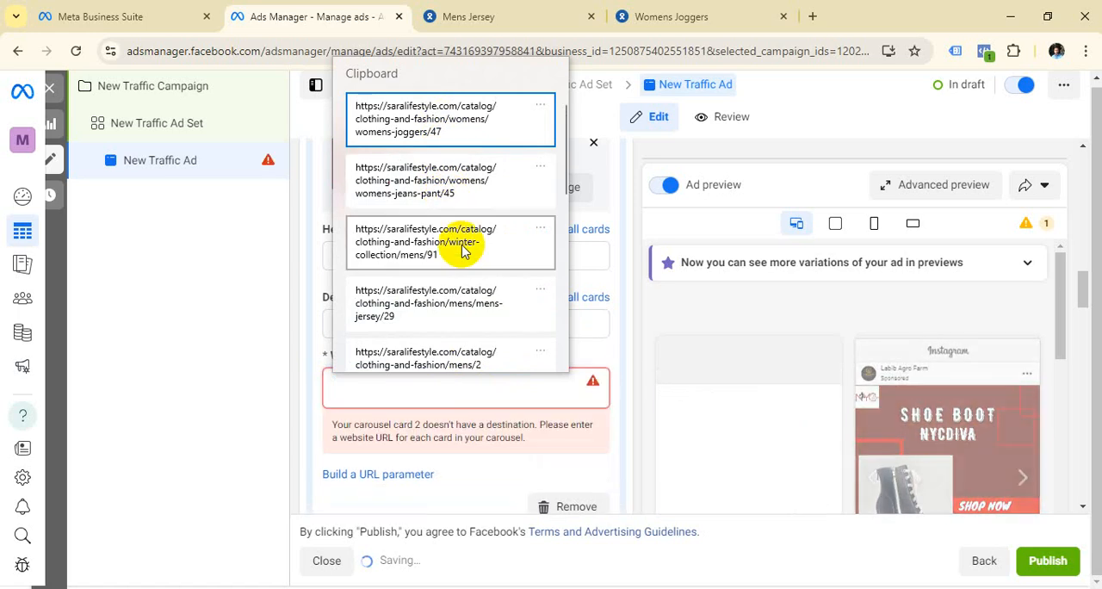
click(462, 197)
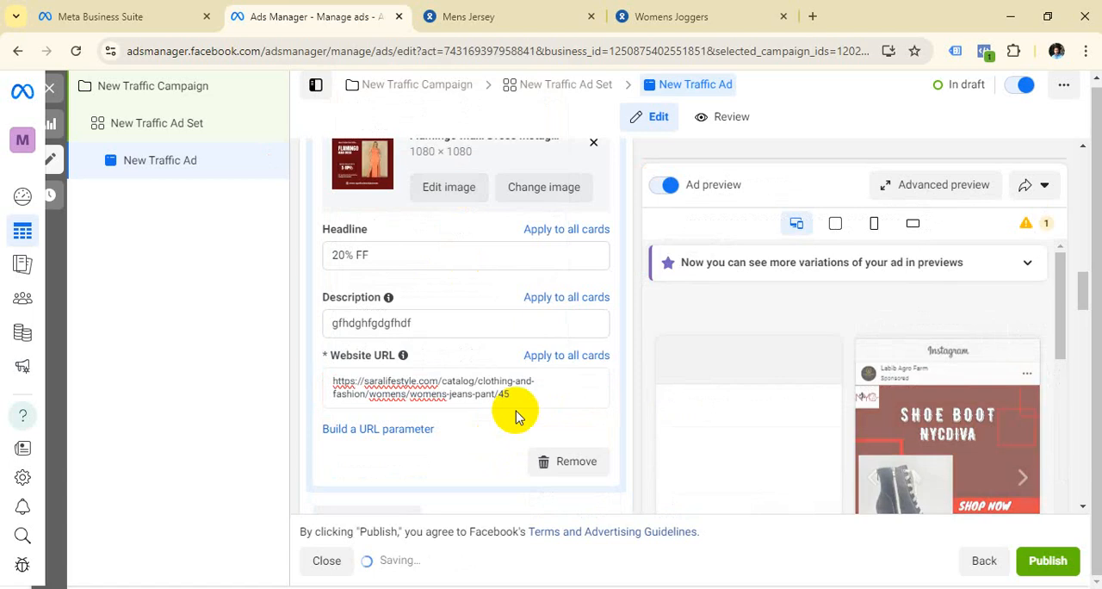
Step: Expand the shoe boot card and examine its headline, description and URL alongside the carousel's feed previews
scroll(504, 363, up, 4)
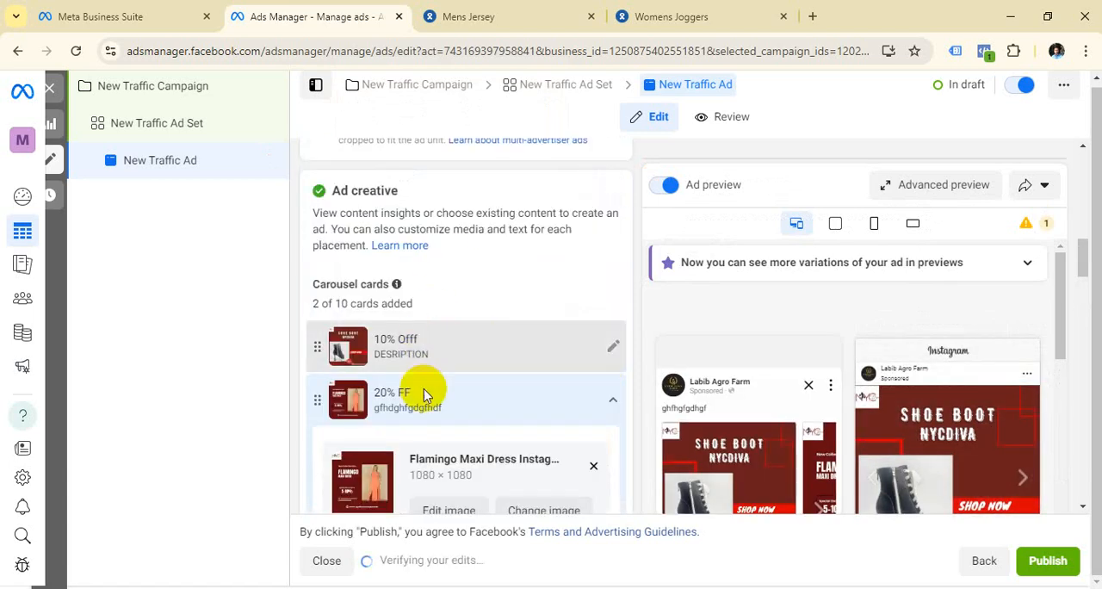
click(436, 343)
scroll(775, 424, down, 1)
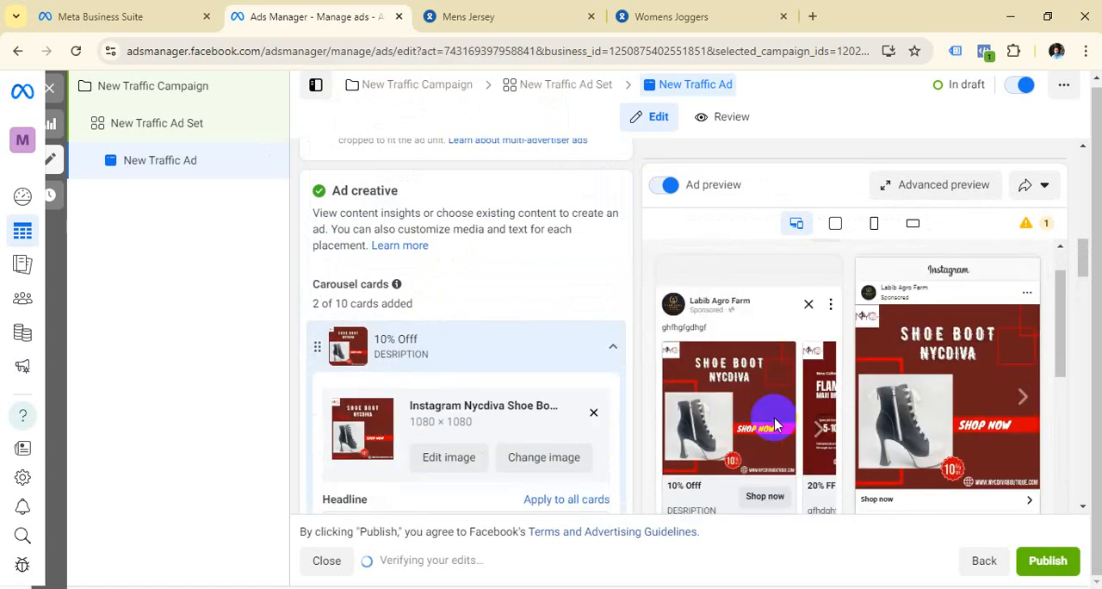
scroll(774, 424, down, 2)
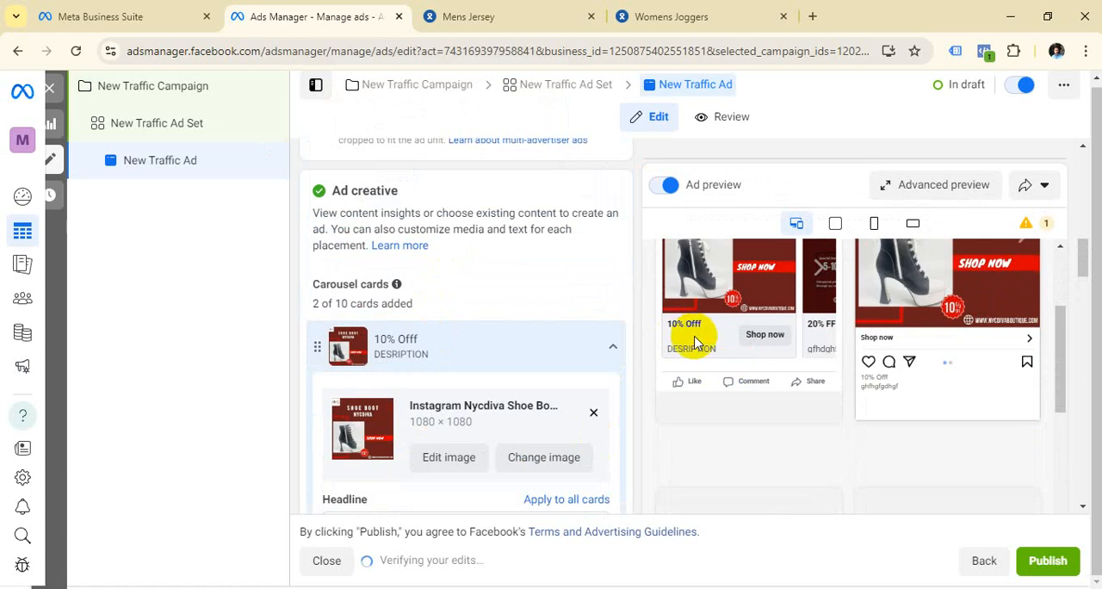
scroll(695, 341, up, 3)
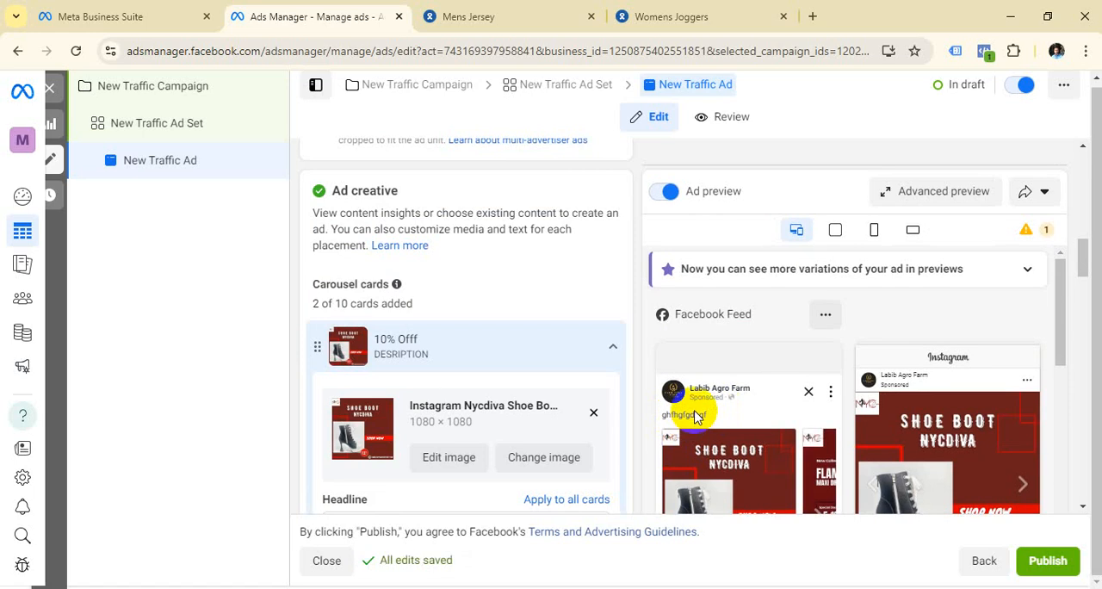
scroll(696, 415, down, 2)
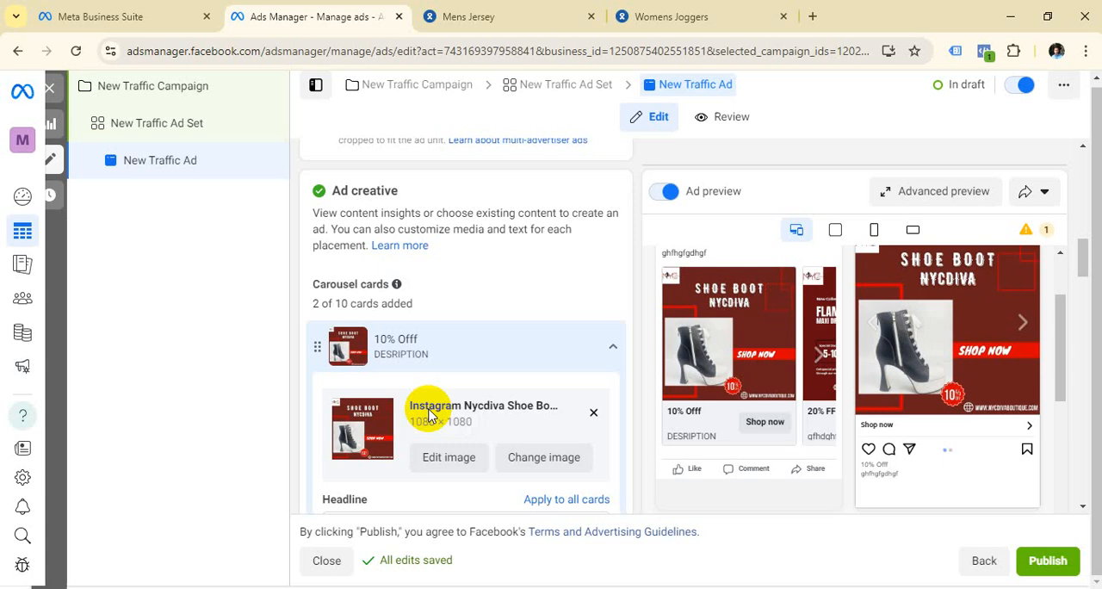
scroll(508, 369, down, 3)
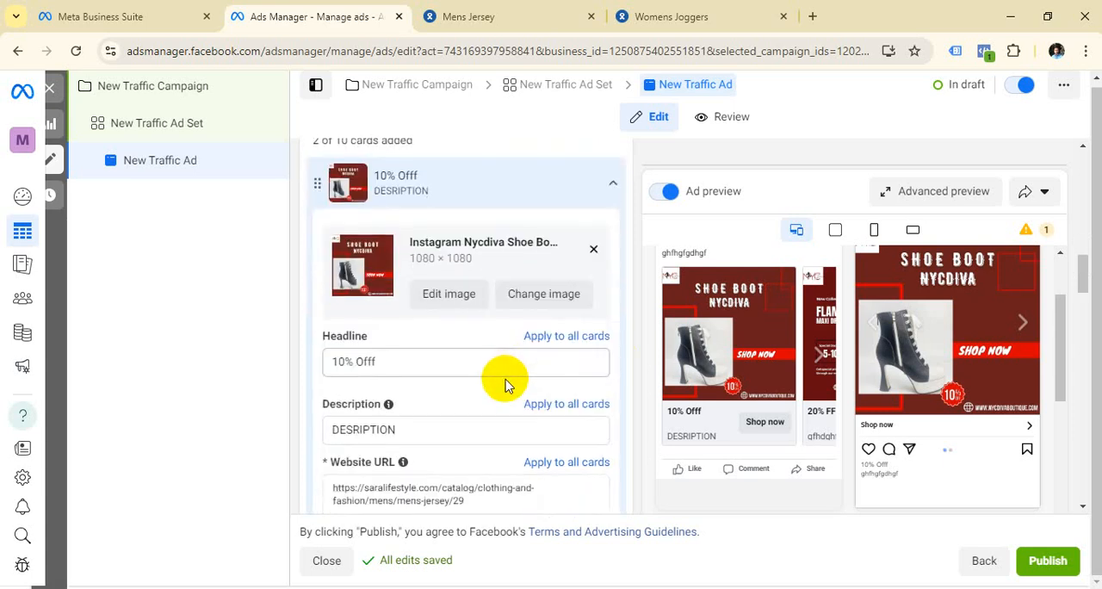
scroll(507, 390, up, 3)
scroll(506, 391, up, 4)
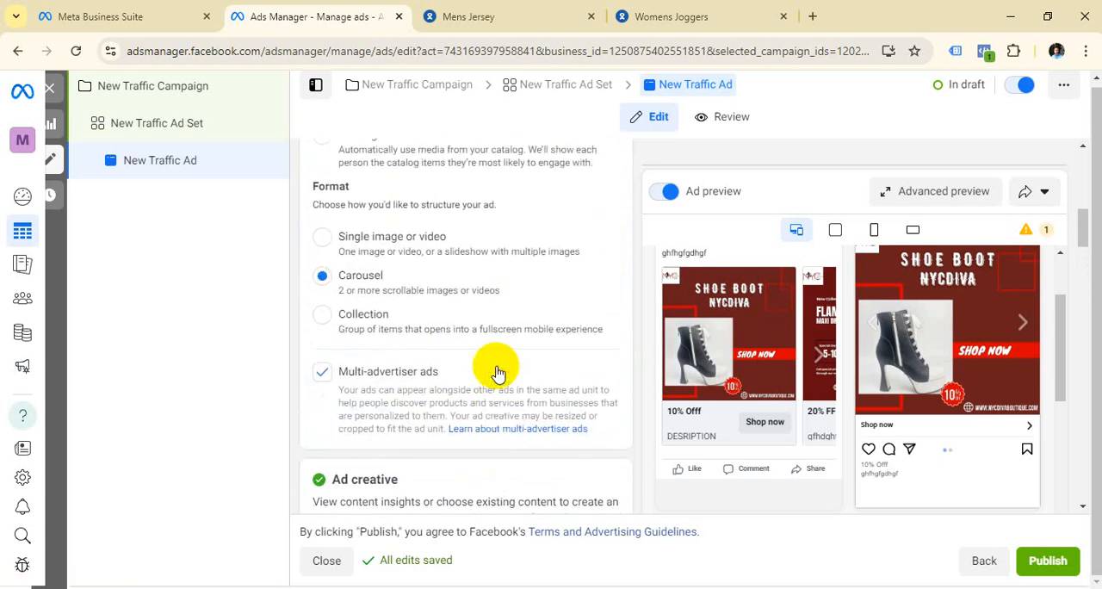
scroll(461, 361, down, 10)
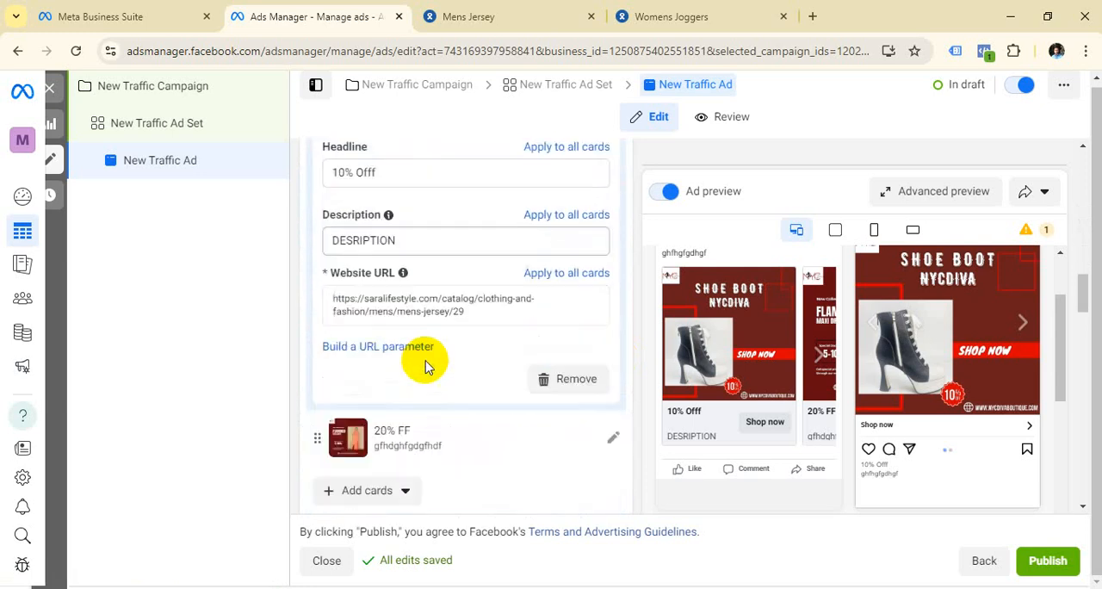
Step: Start adding another image card and upload MIDI DRESS NYCDIVA Instagram Post from the Downloads folder
click(401, 360)
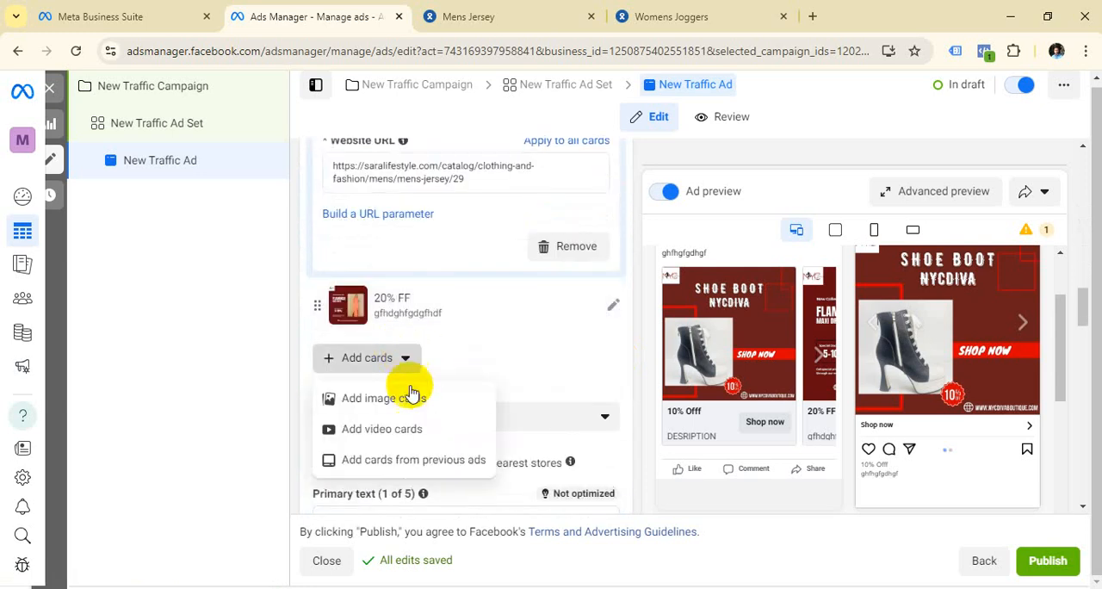
click(416, 399)
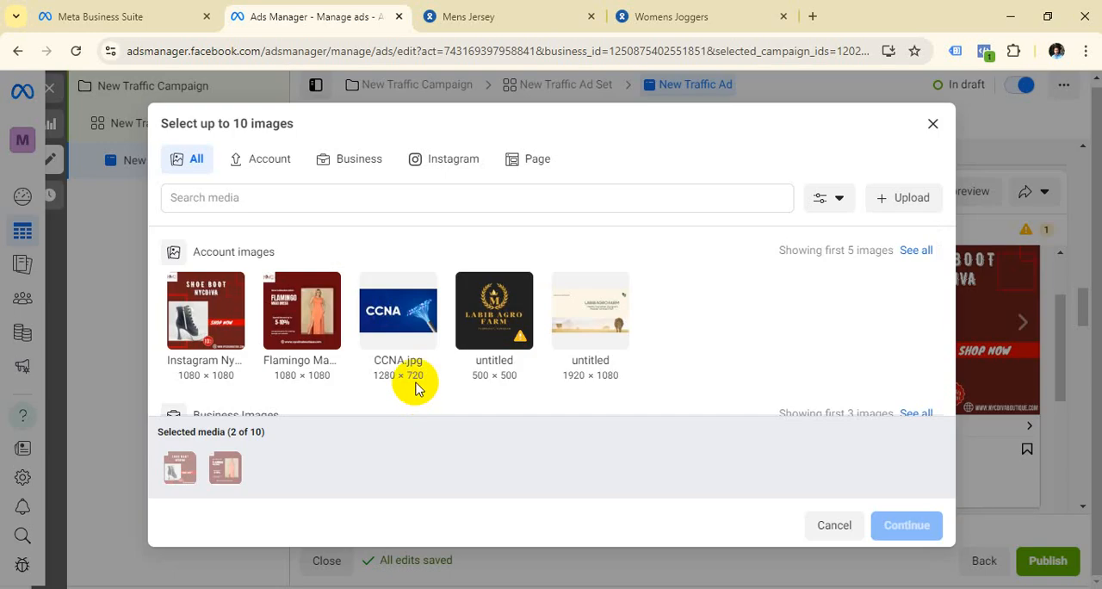
scroll(442, 292, down, 2)
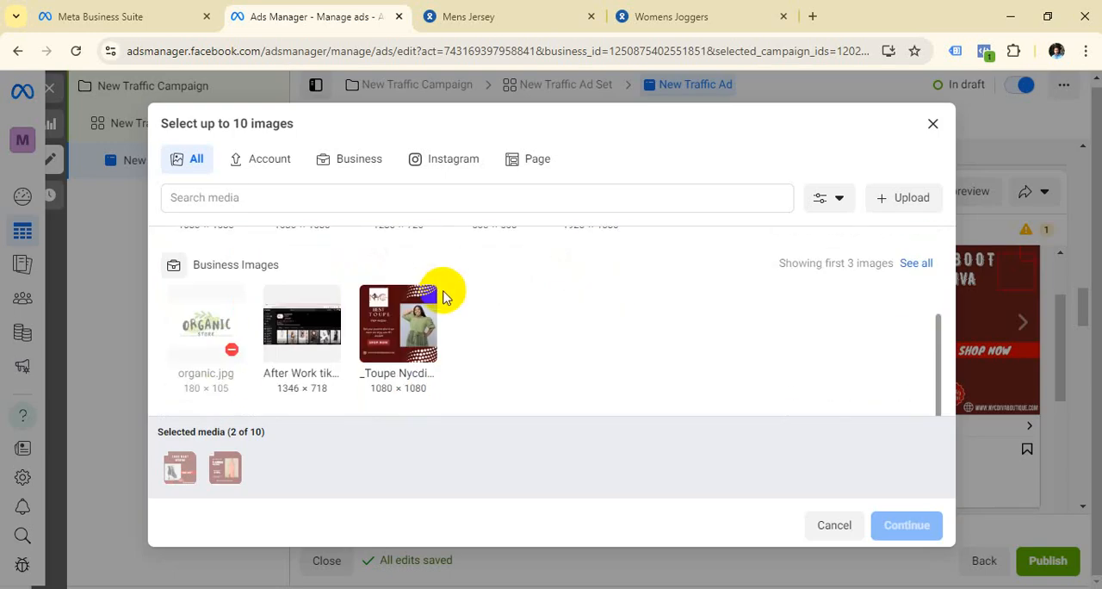
scroll(366, 363, up, 2)
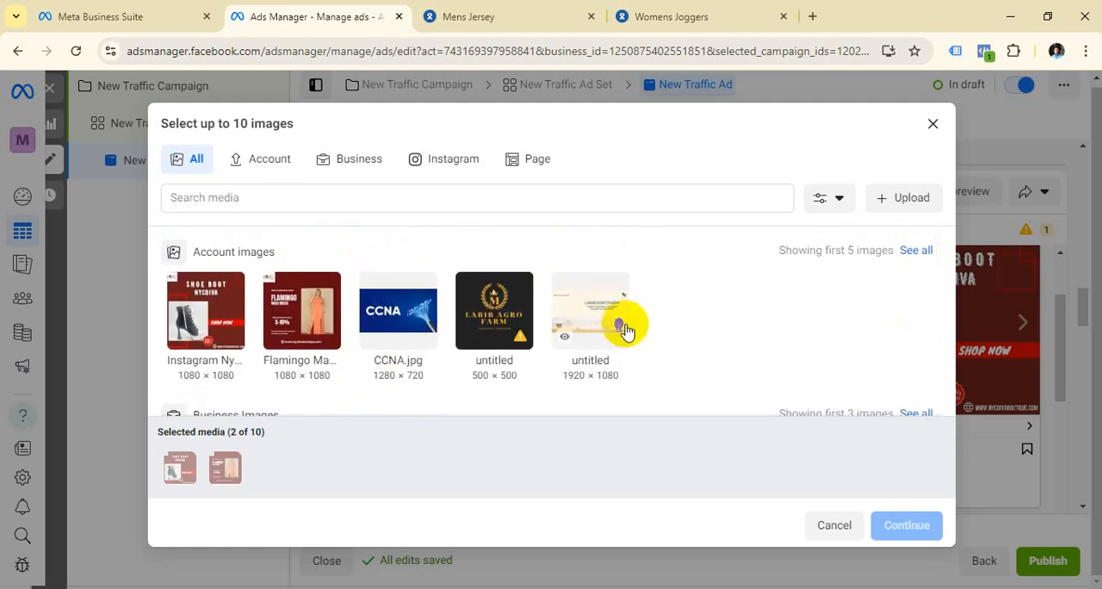
click(915, 199)
click(915, 200)
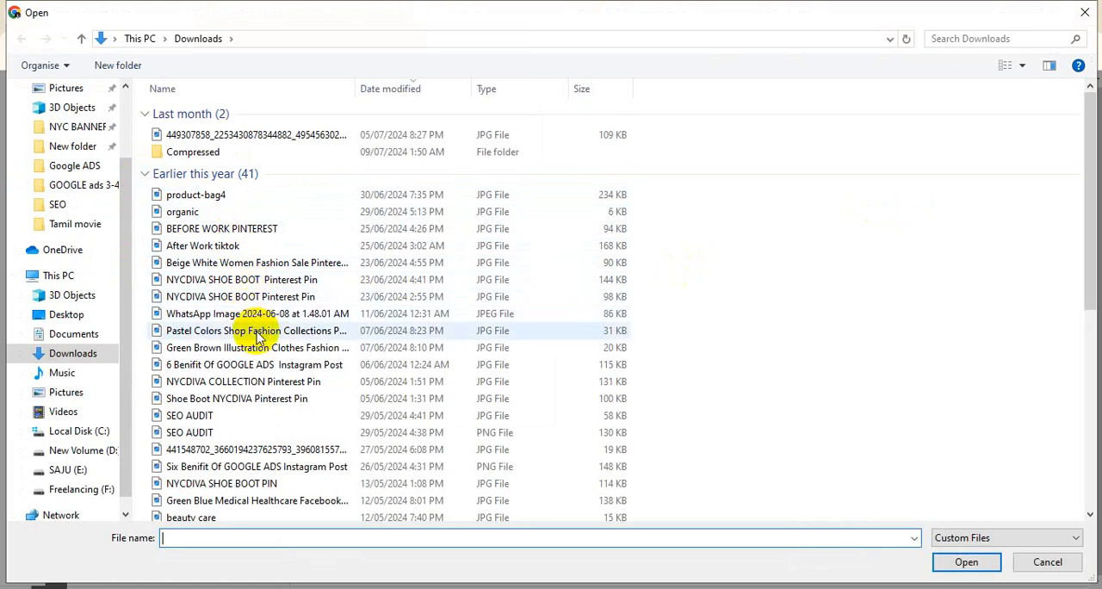
scroll(262, 350, down, 1)
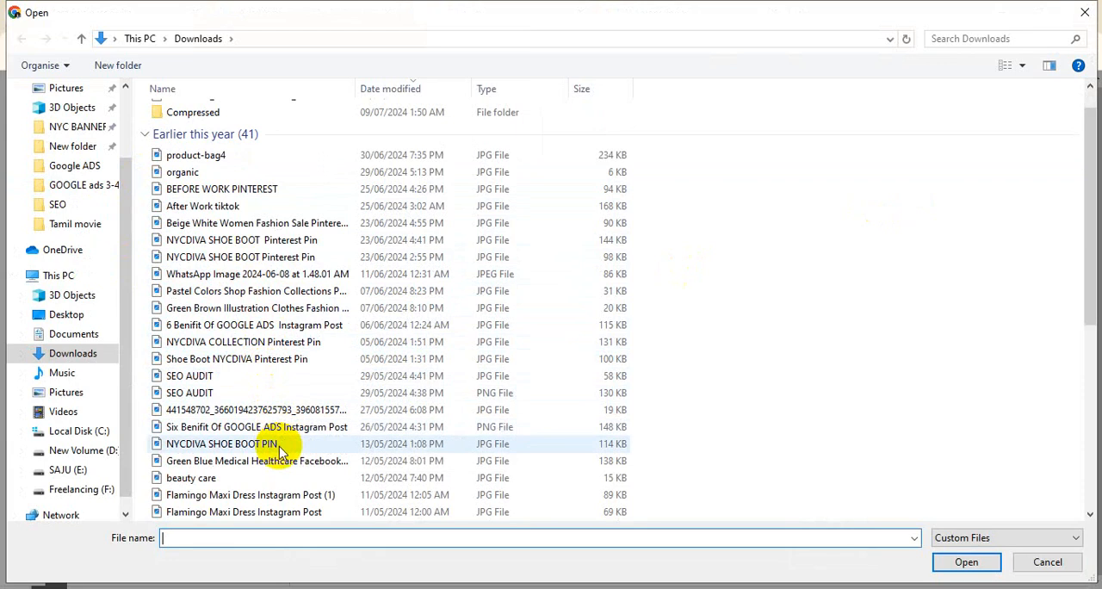
scroll(278, 499, down, 1)
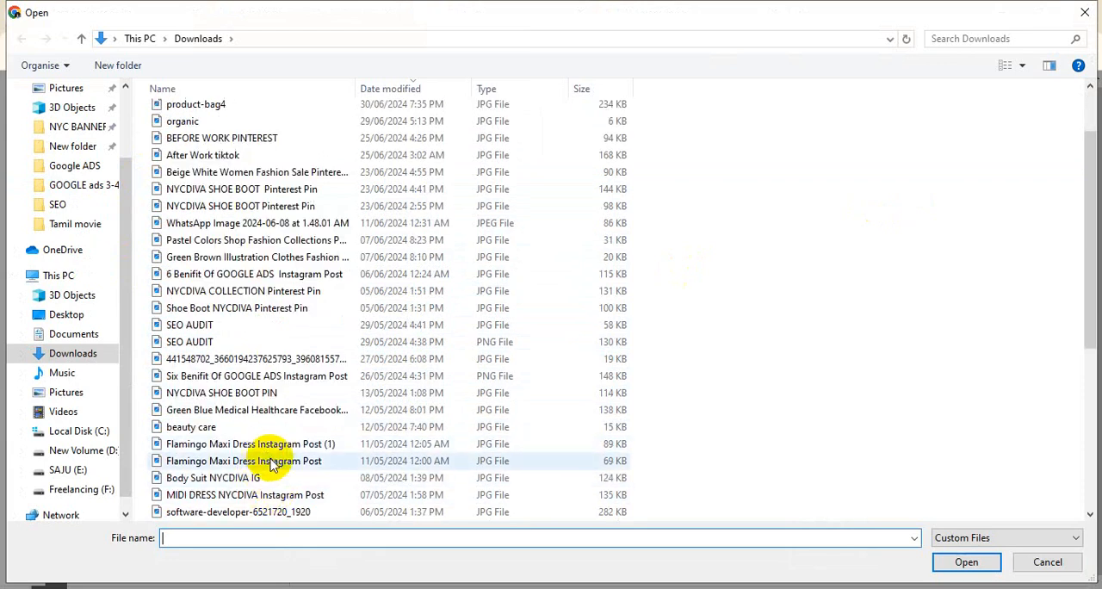
scroll(271, 465, down, 1)
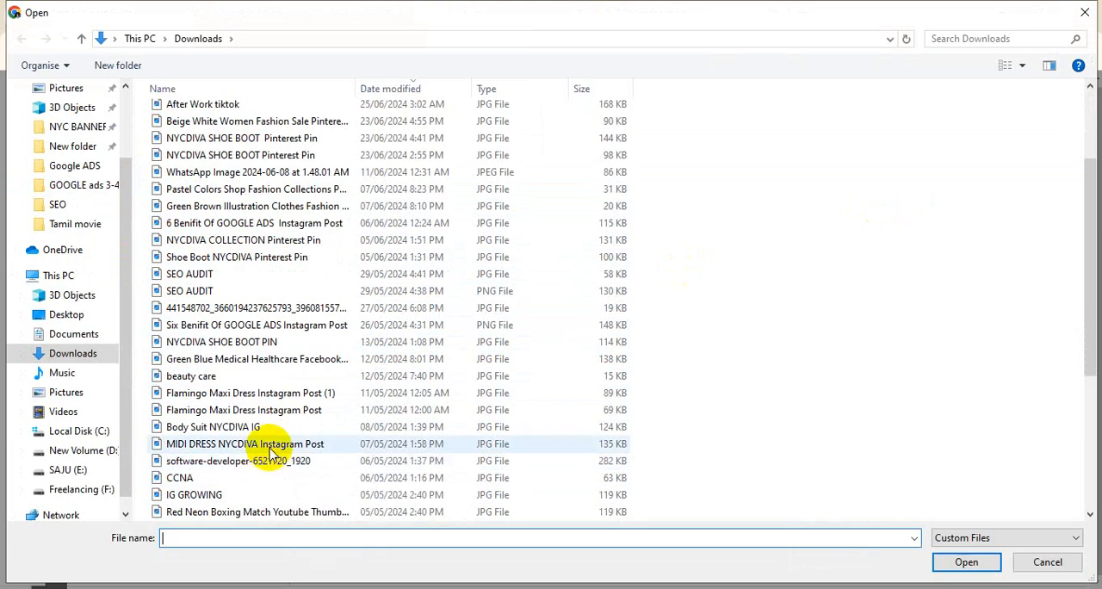
click(269, 447)
click(955, 563)
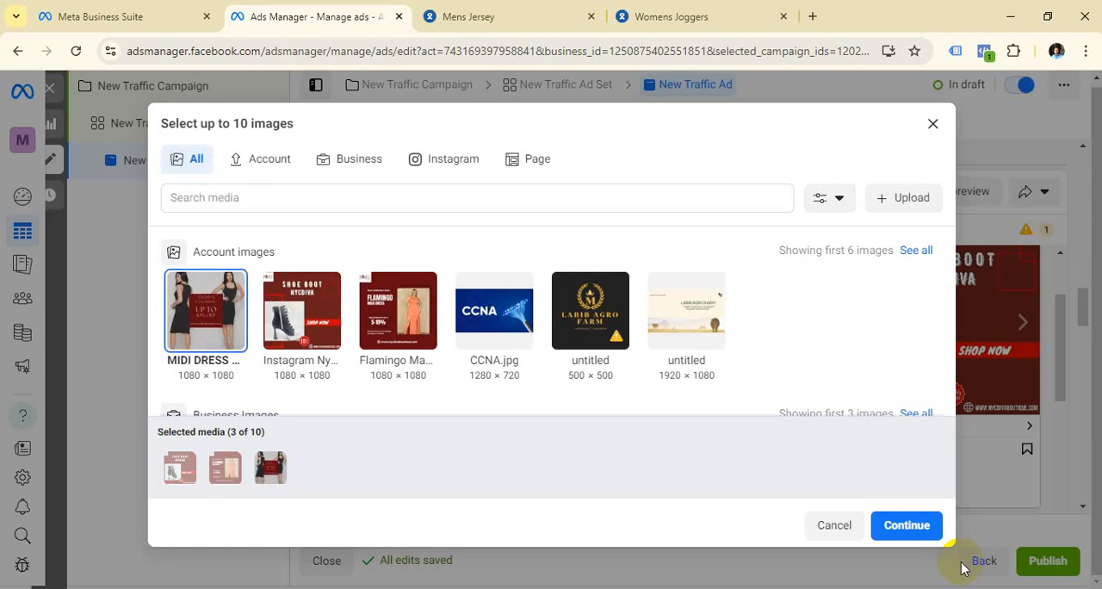
Step: Add the uploaded midi dress image to the carousel as its third card
click(206, 320)
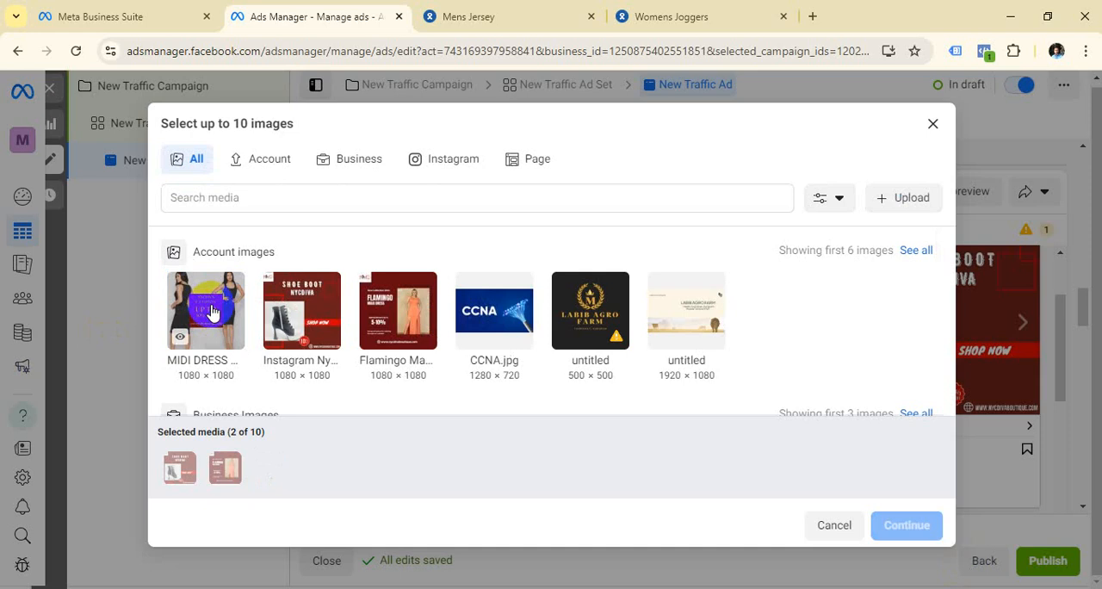
click(214, 313)
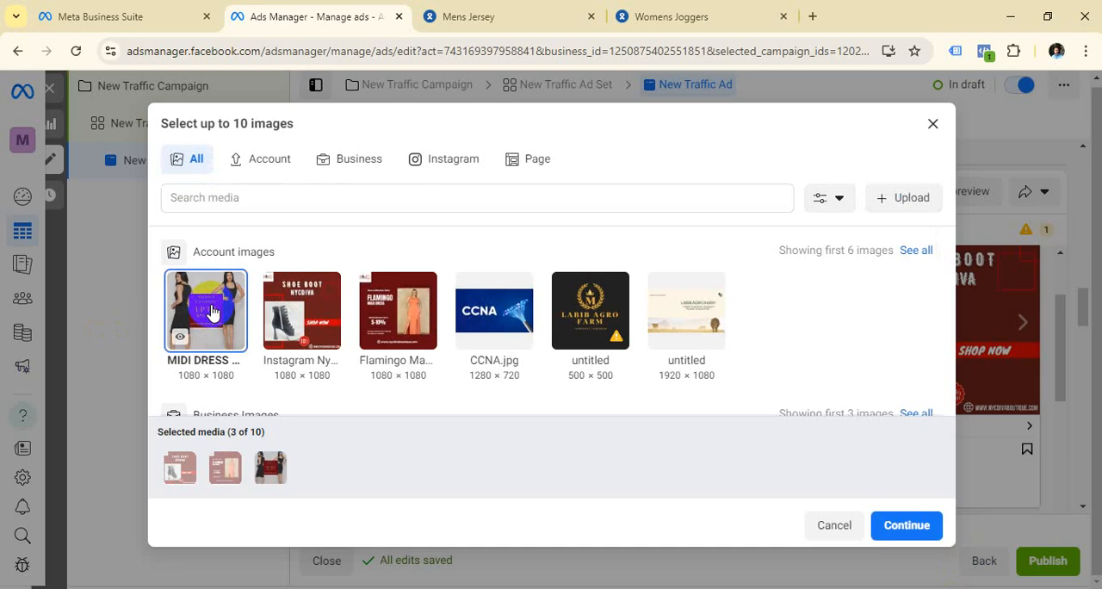
click(899, 525)
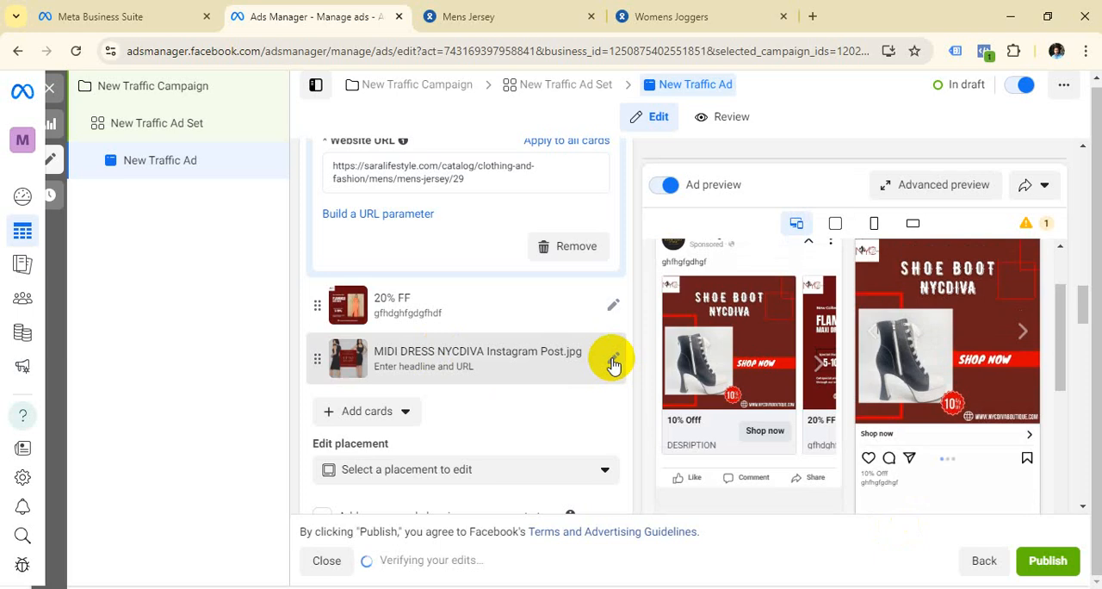
Step: Expand the midi dress card and set its headline to "30% OFF"
click(613, 362)
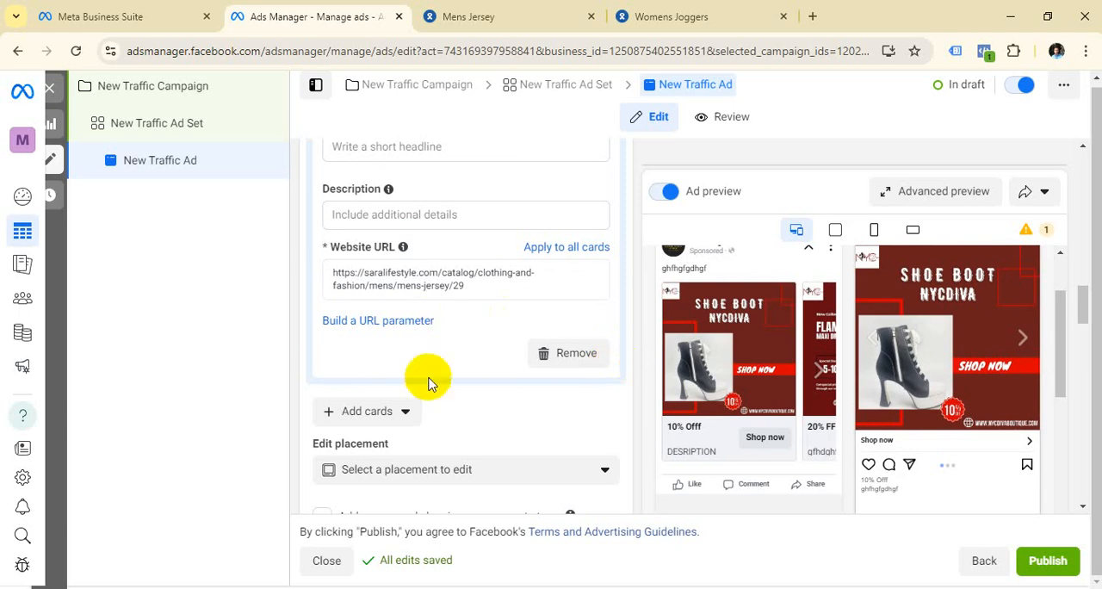
scroll(431, 377, down, 1)
scroll(435, 368, up, 3)
scroll(435, 360, up, 1)
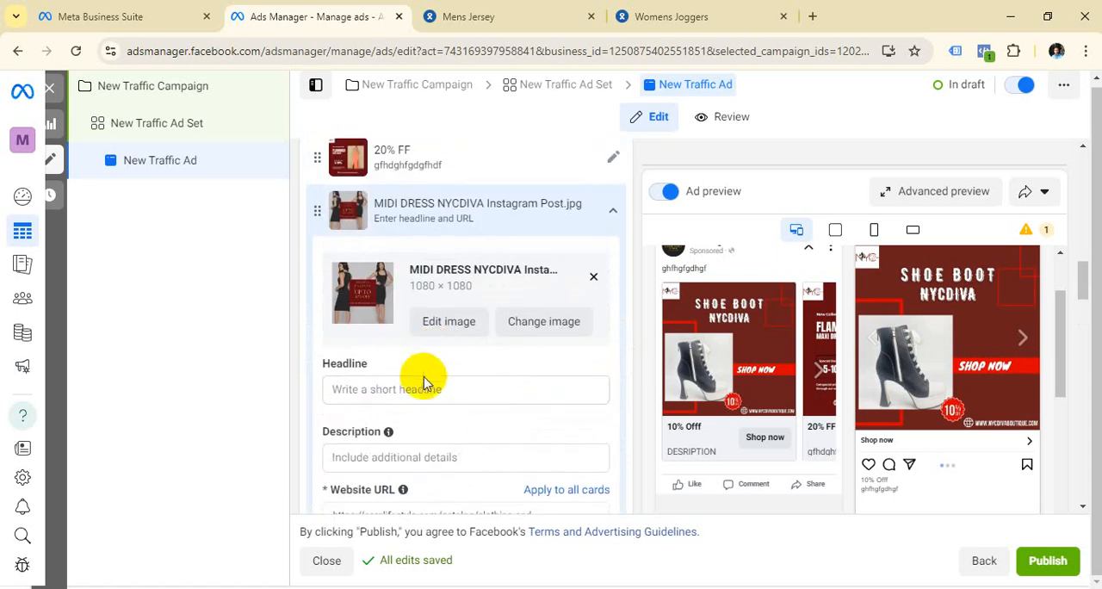
click(420, 389)
text(3)
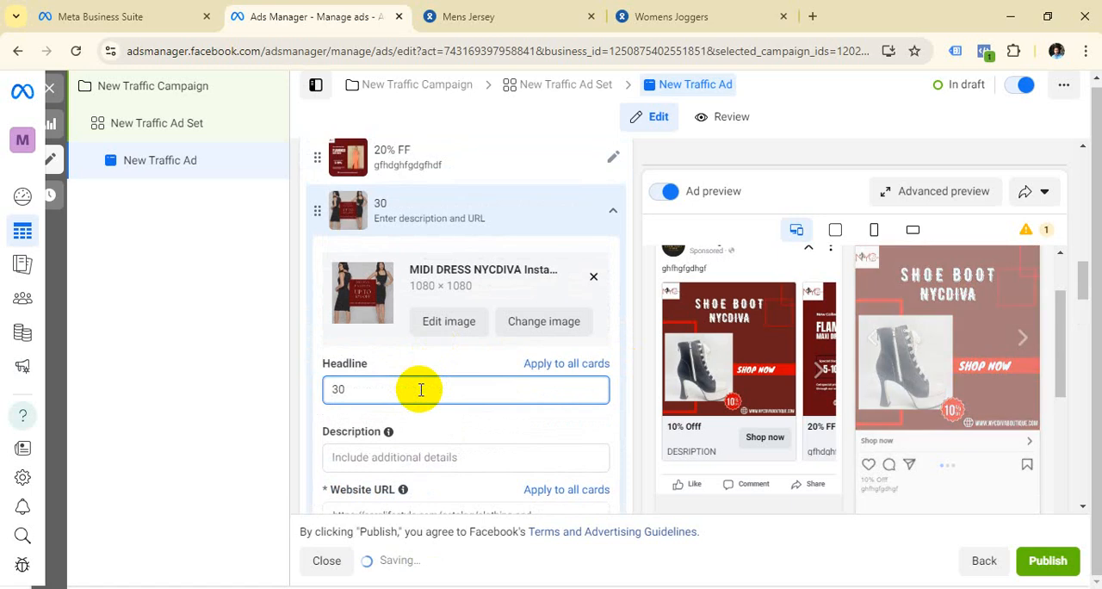
text(0)
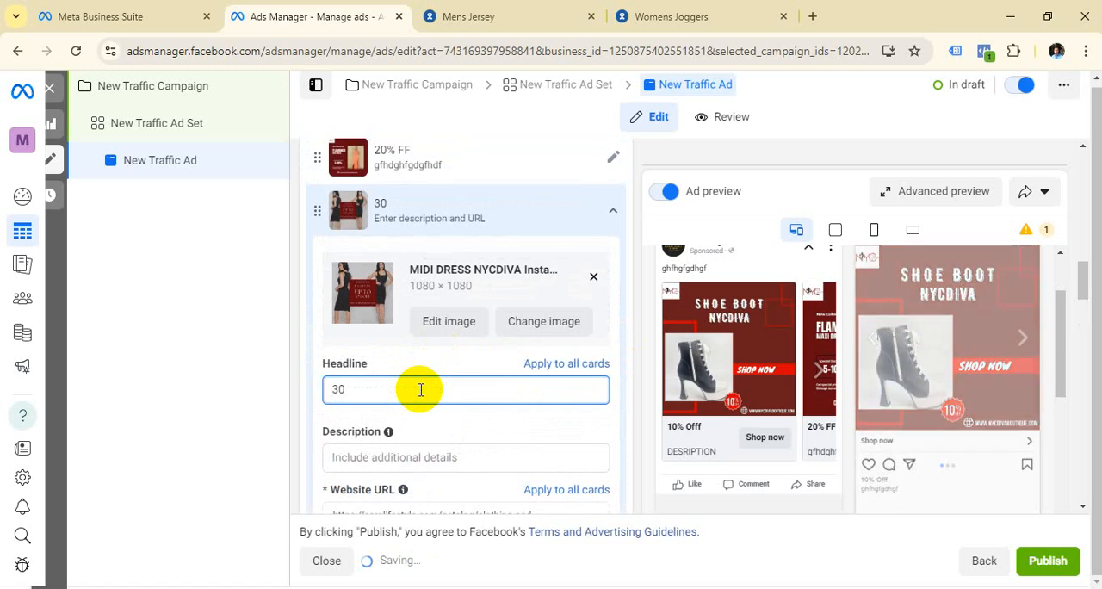
text(% %)
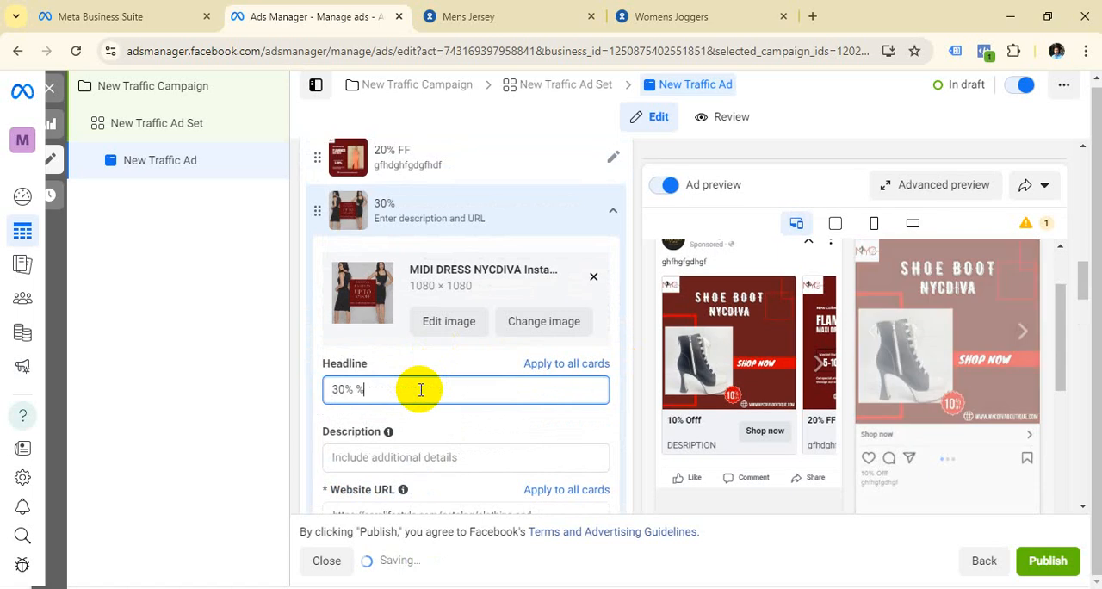
key(BackSpace)
key(BackSpace)
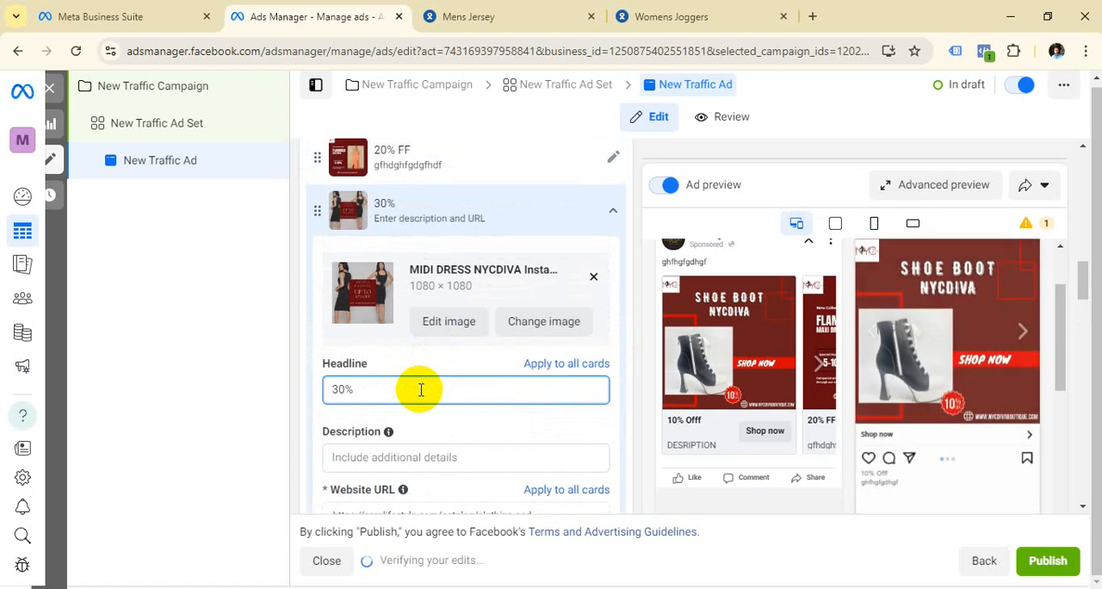
text(O)
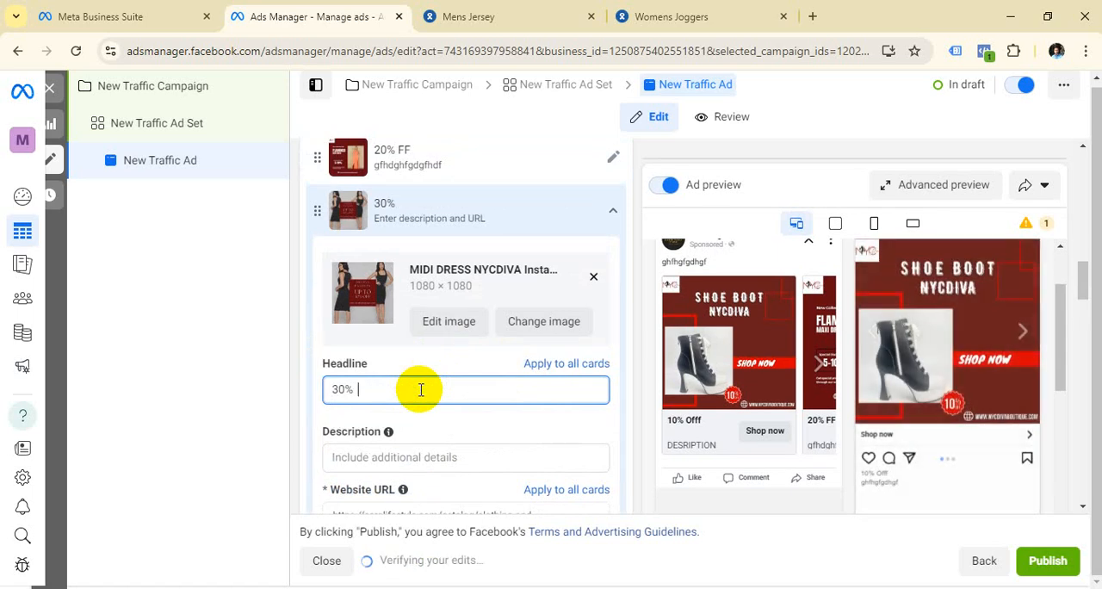
text(FF)
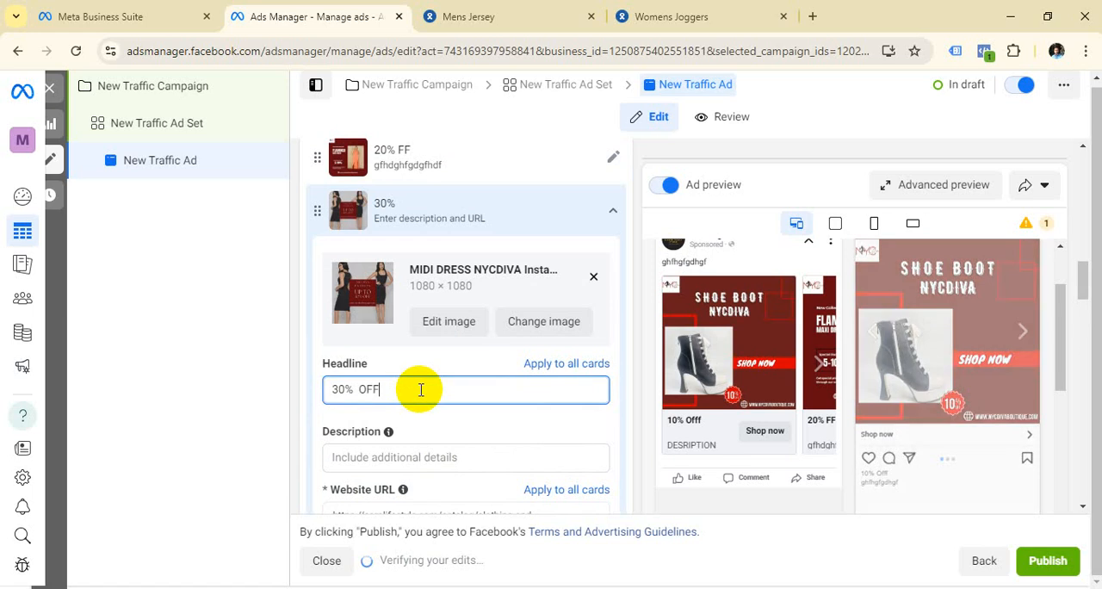
Step: Enter "GET THIS OFFER" as the midi dress card's description
click(408, 457)
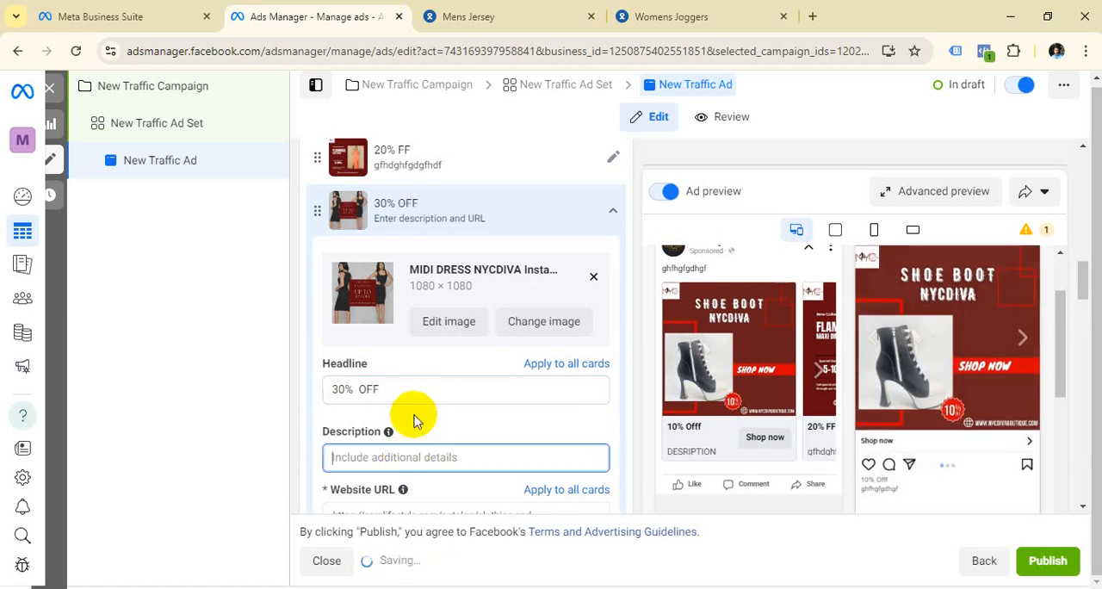
scroll(381, 401, down, 1)
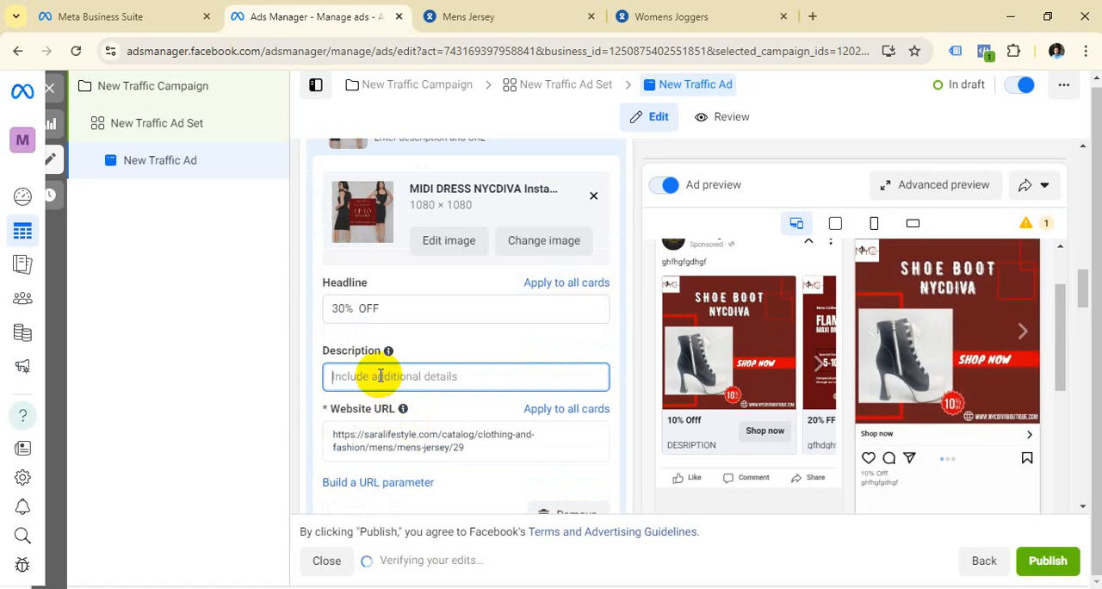
text(GE)
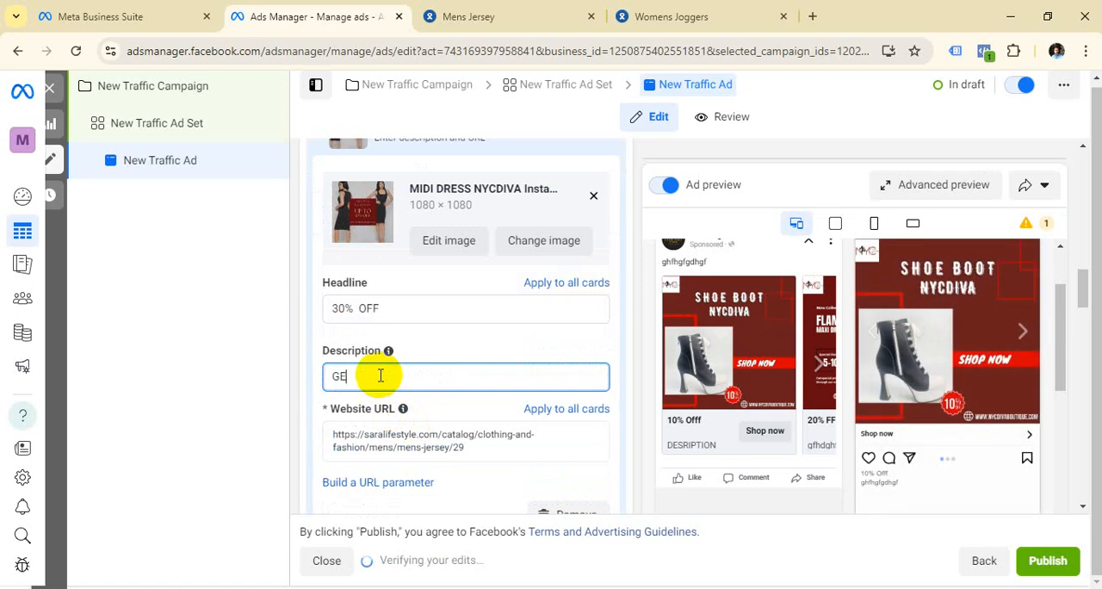
text(T THIS OFFER)
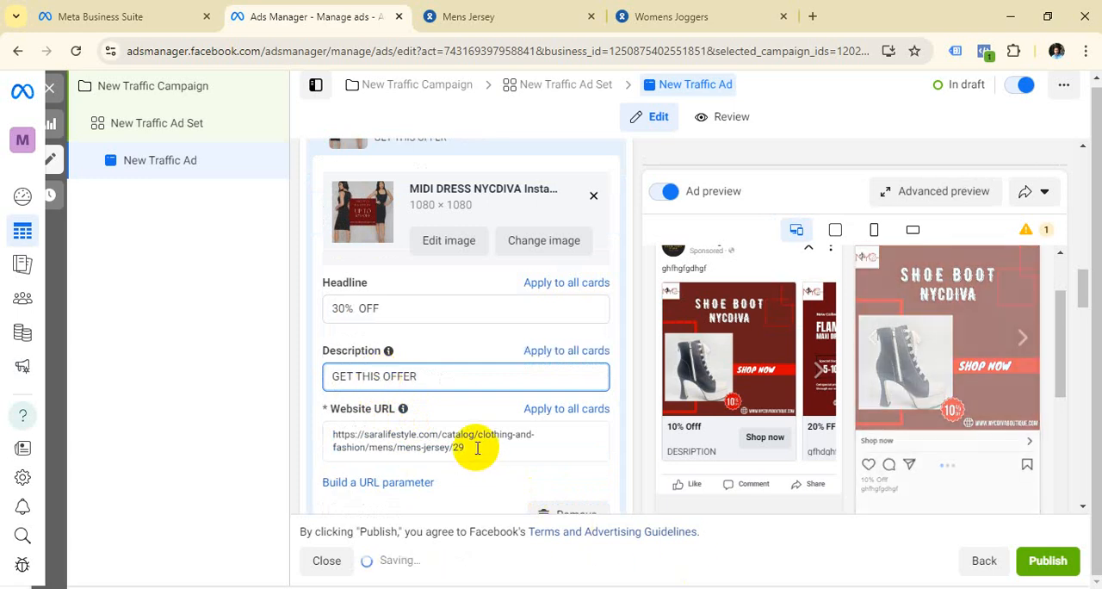
drag(479, 445, 341, 435)
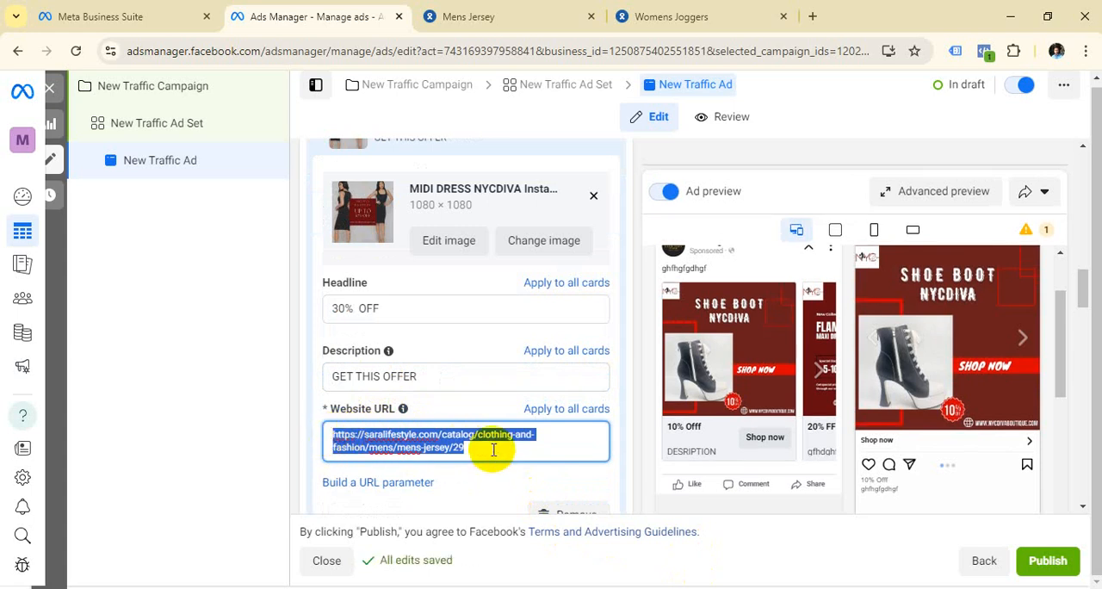
key(BackSpace)
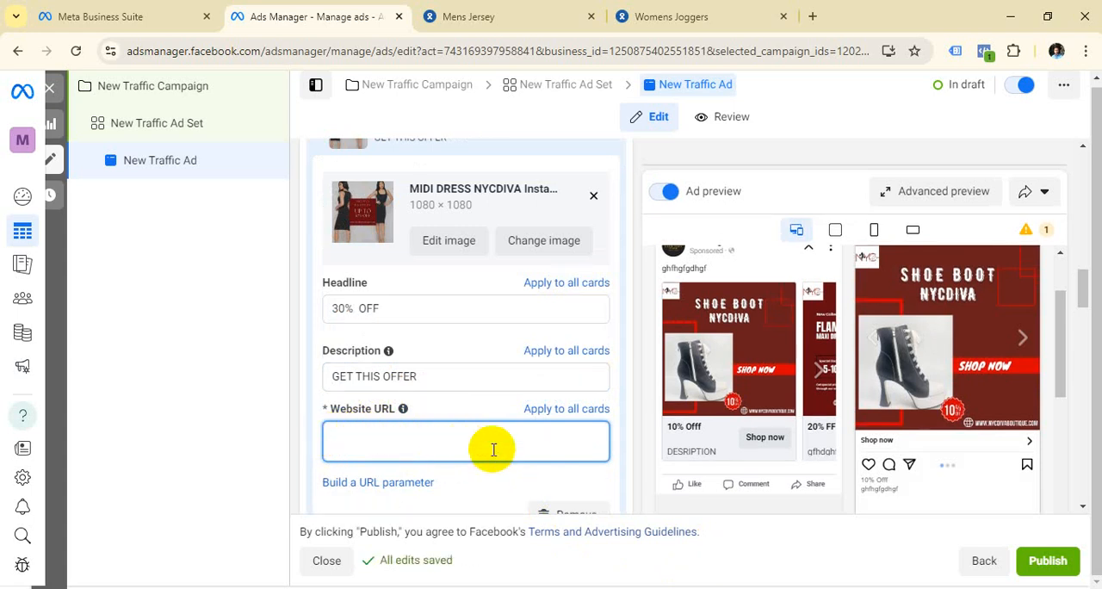
key(super+v)
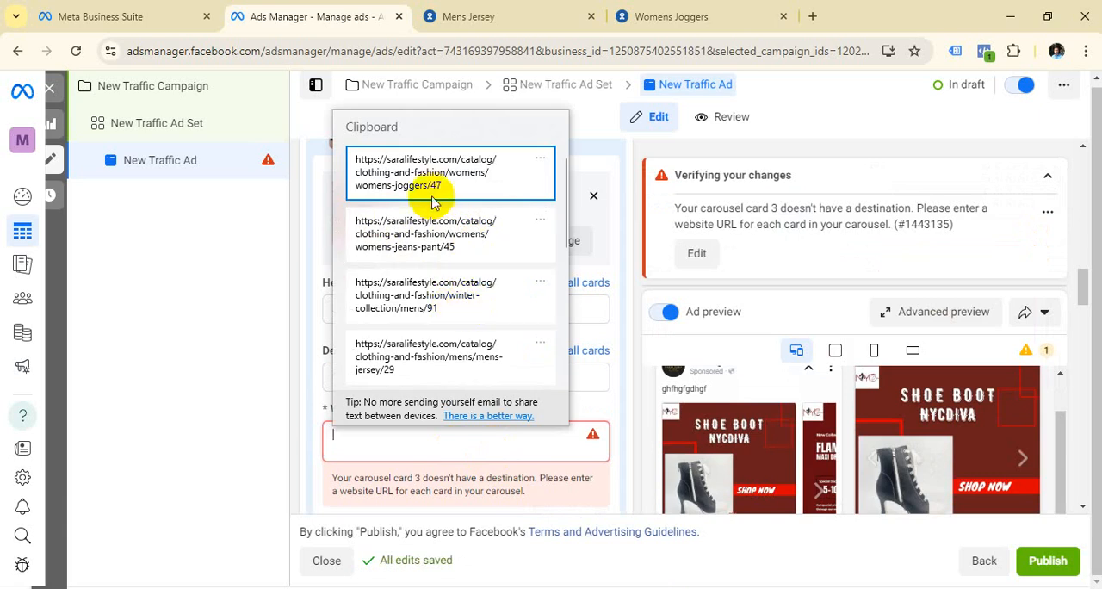
click(476, 173)
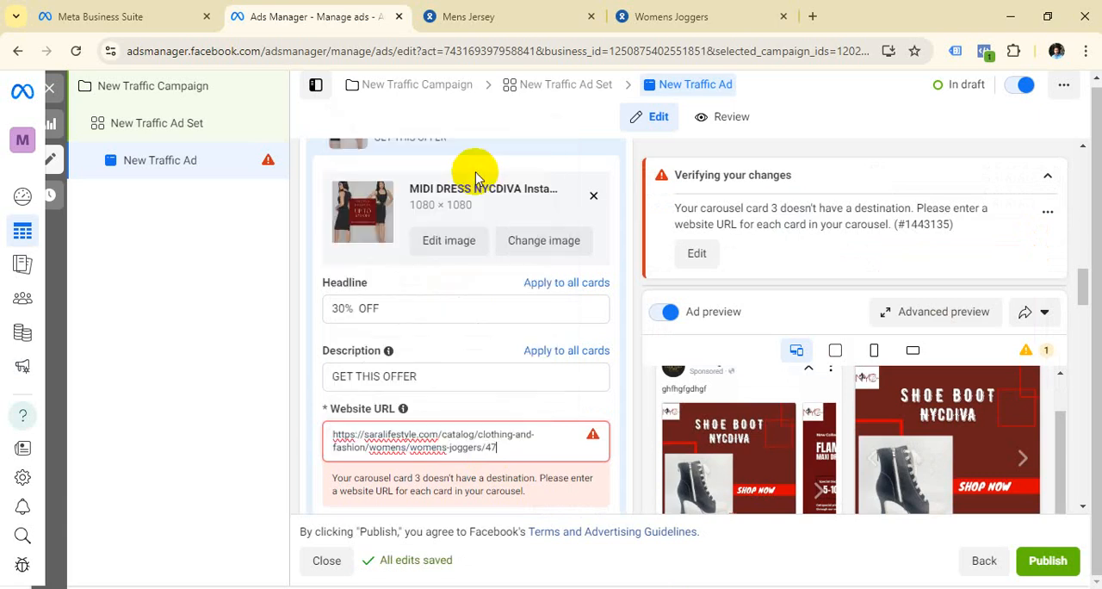
click(522, 451)
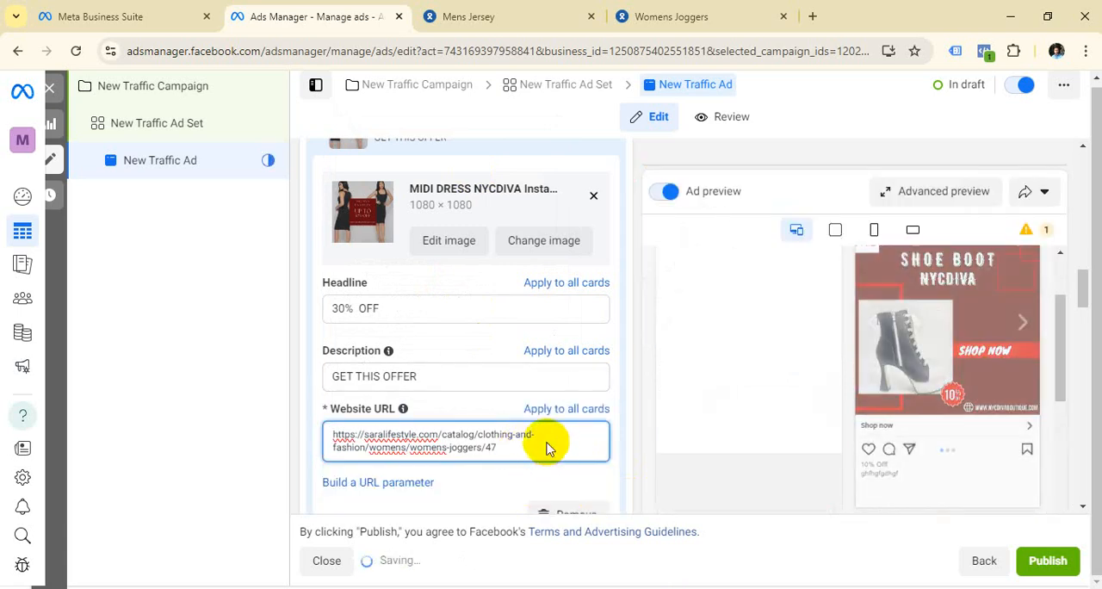
Step: Examine the ad format settings and the carousel's Facebook and Instagram feed previews
scroll(504, 364, up, 10)
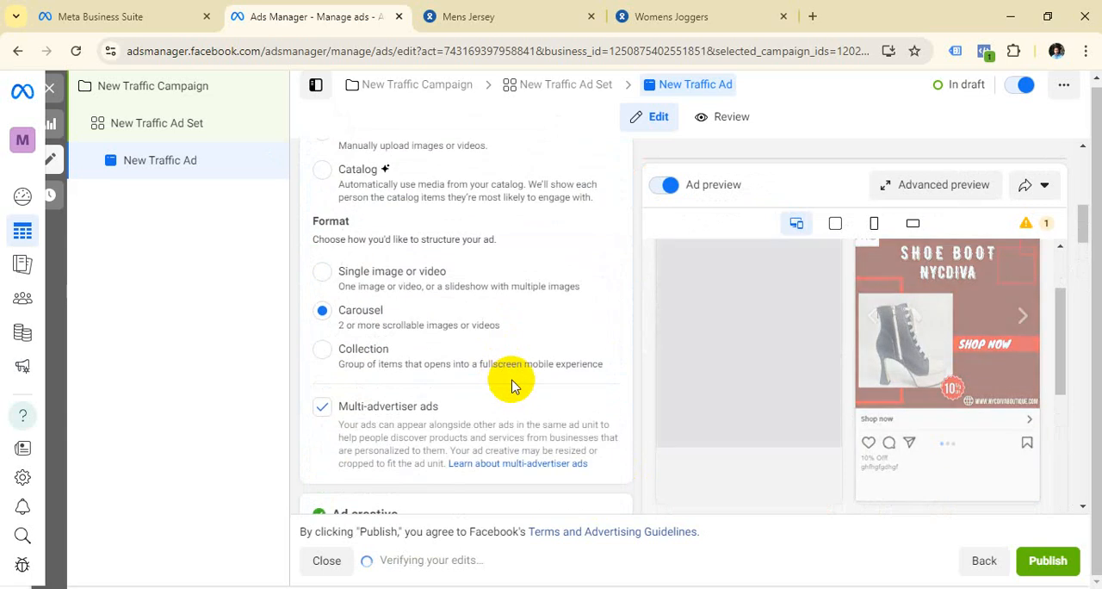
scroll(742, 318, down, 5)
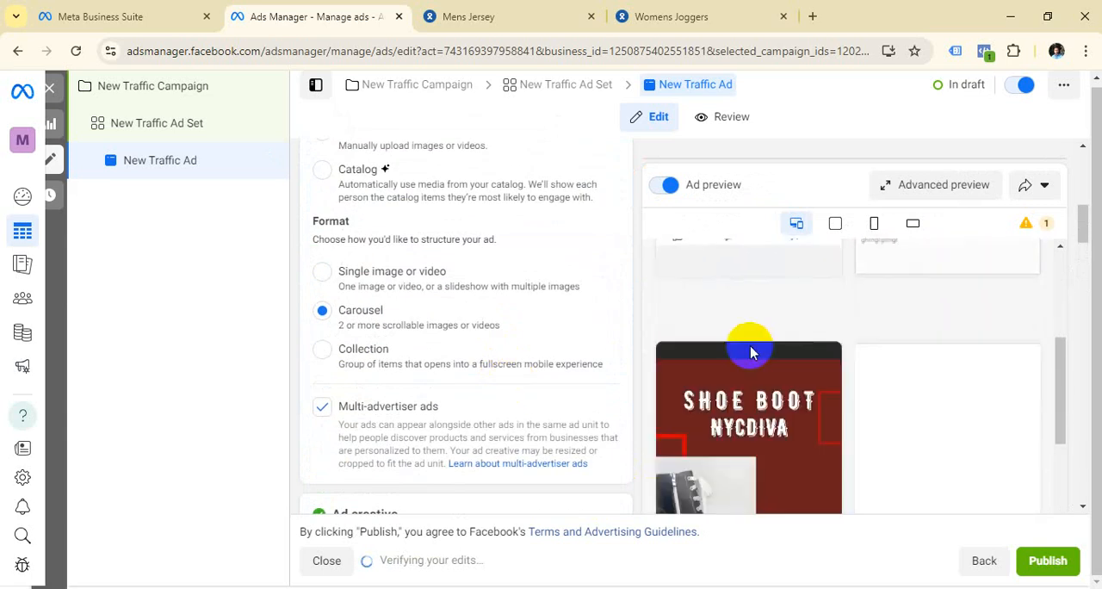
scroll(749, 344, up, 5)
scroll(804, 412, down, 1)
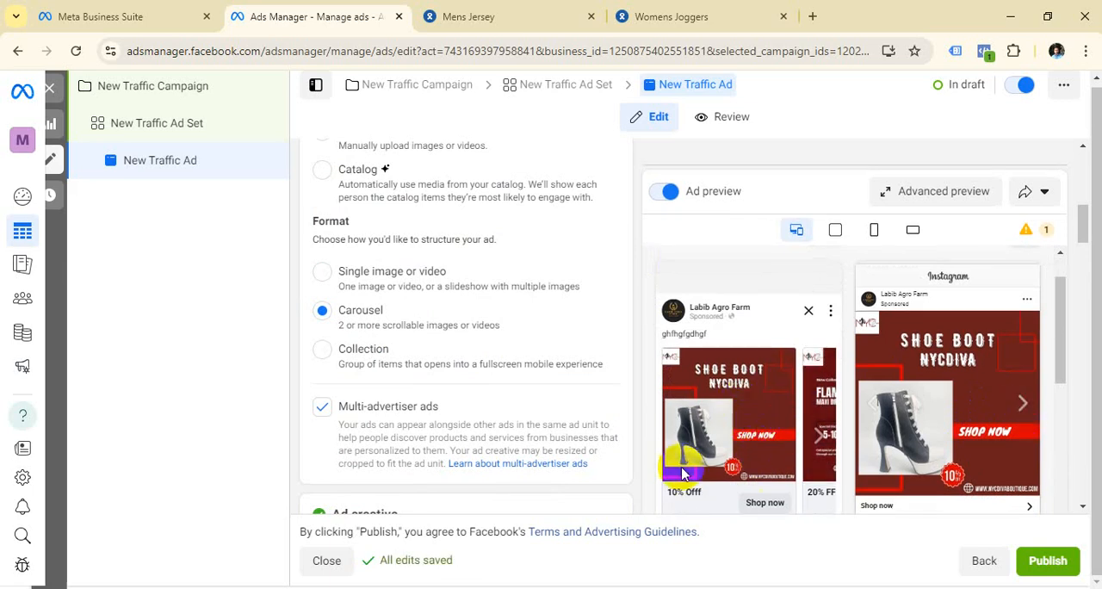
scroll(762, 450, down, 1)
scroll(695, 327, up, 1)
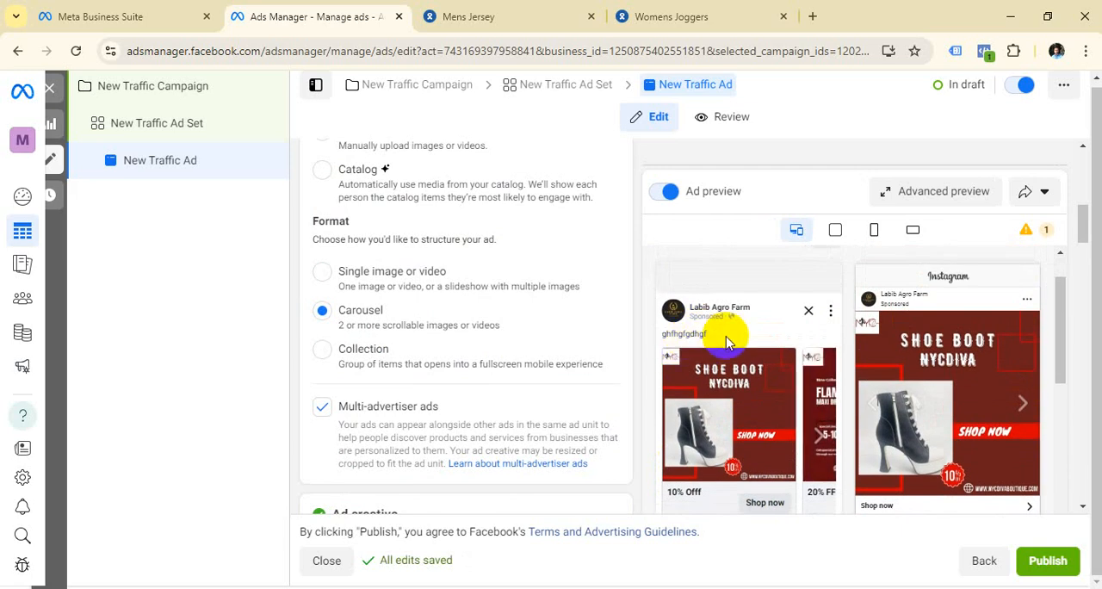
Step: Replace the ad's placeholder primary text with "GET THIS OFFER NOW"
scroll(365, 362, down, 5)
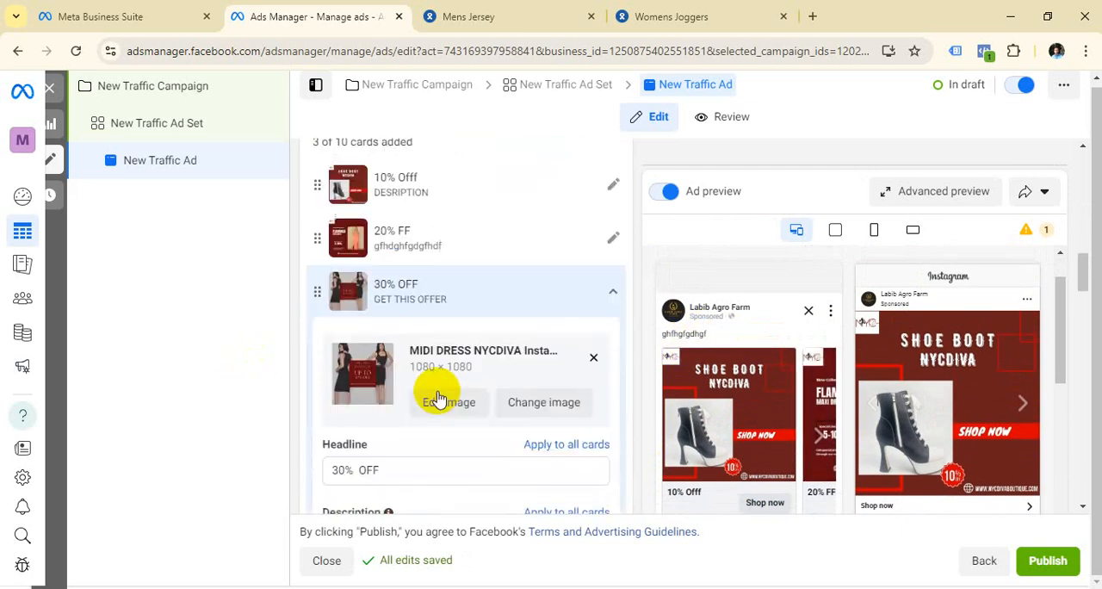
scroll(436, 398, down, 5)
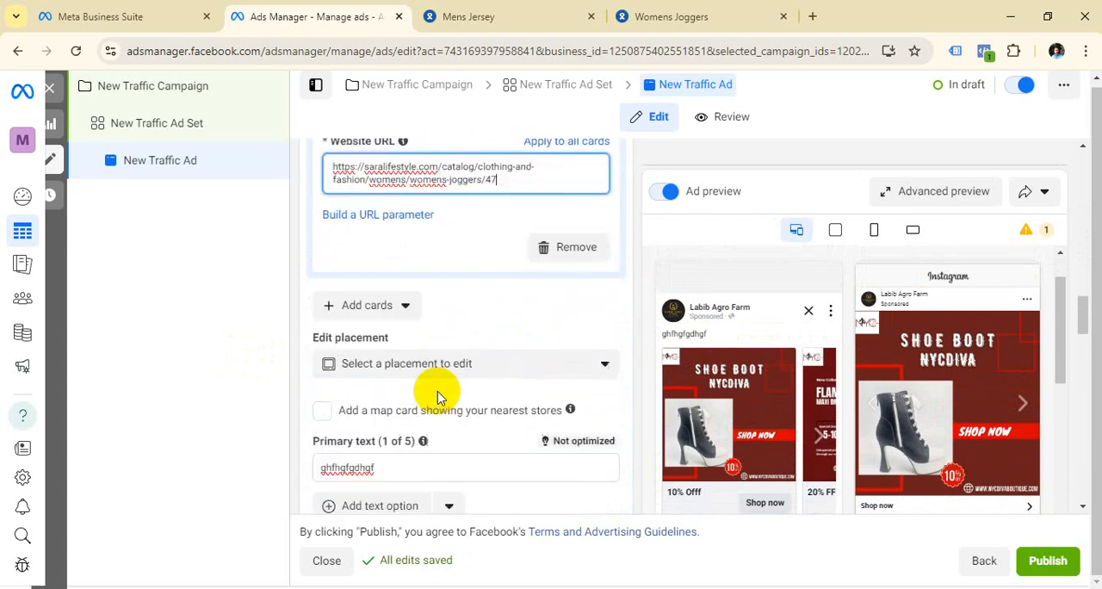
scroll(437, 398, down, 3)
click(409, 250)
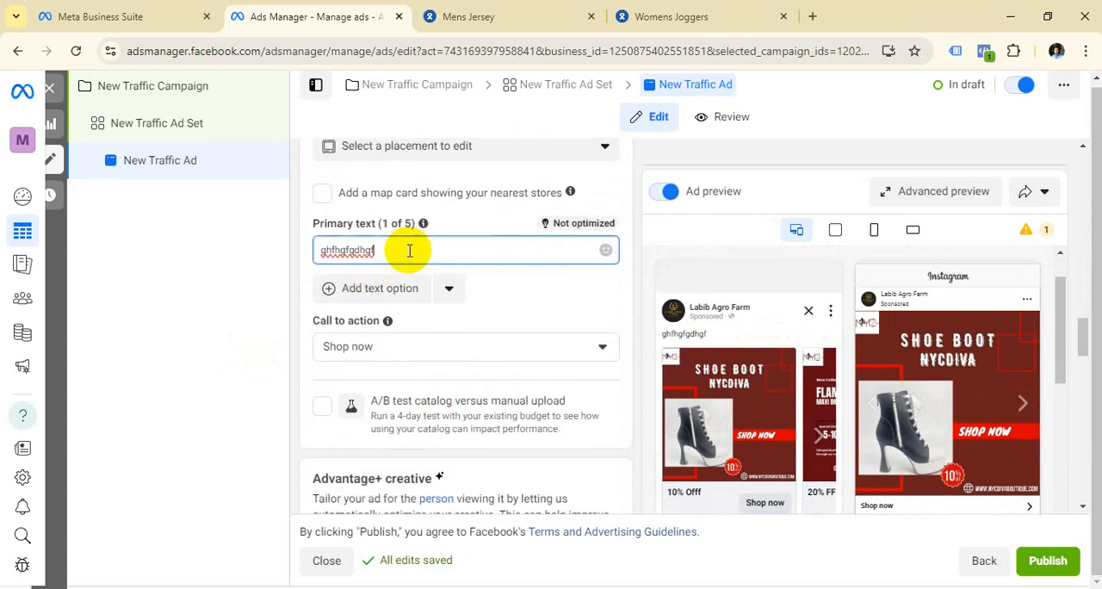
key(BackSpace)
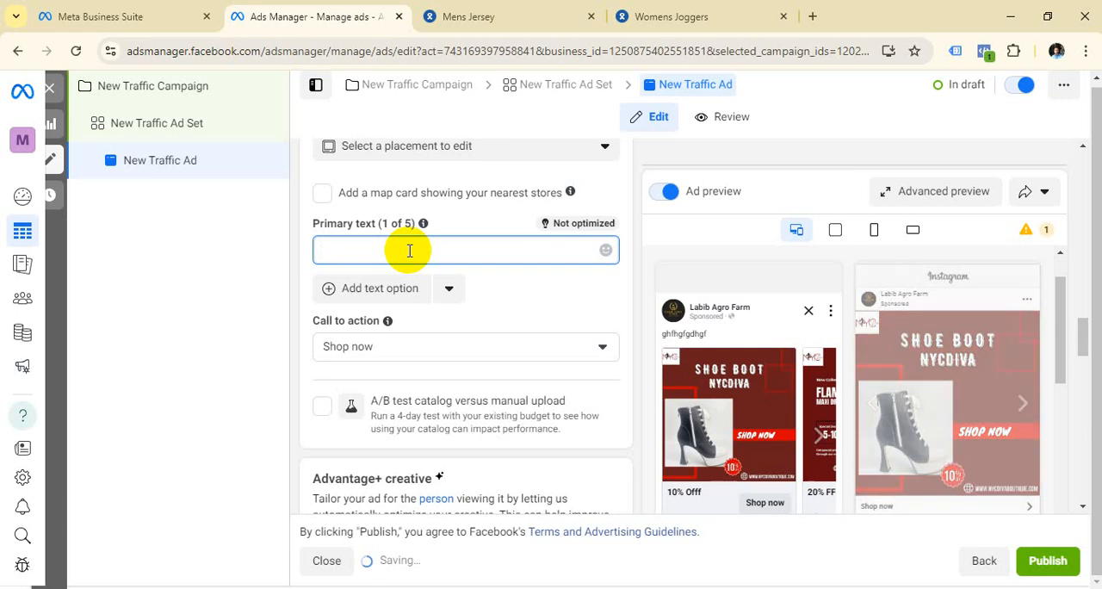
text(G)
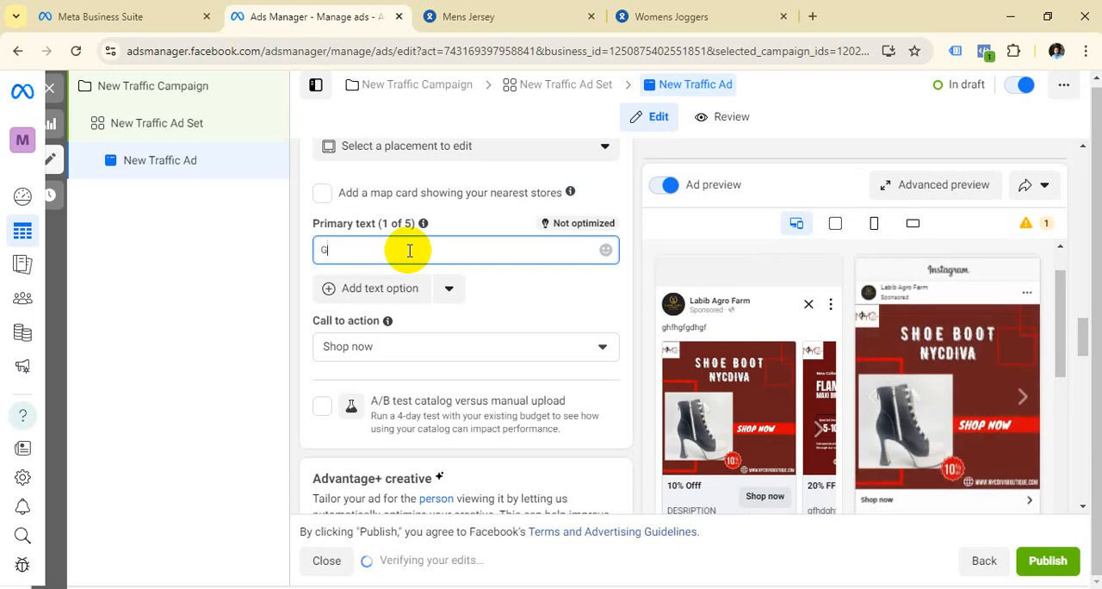
text(ET T)
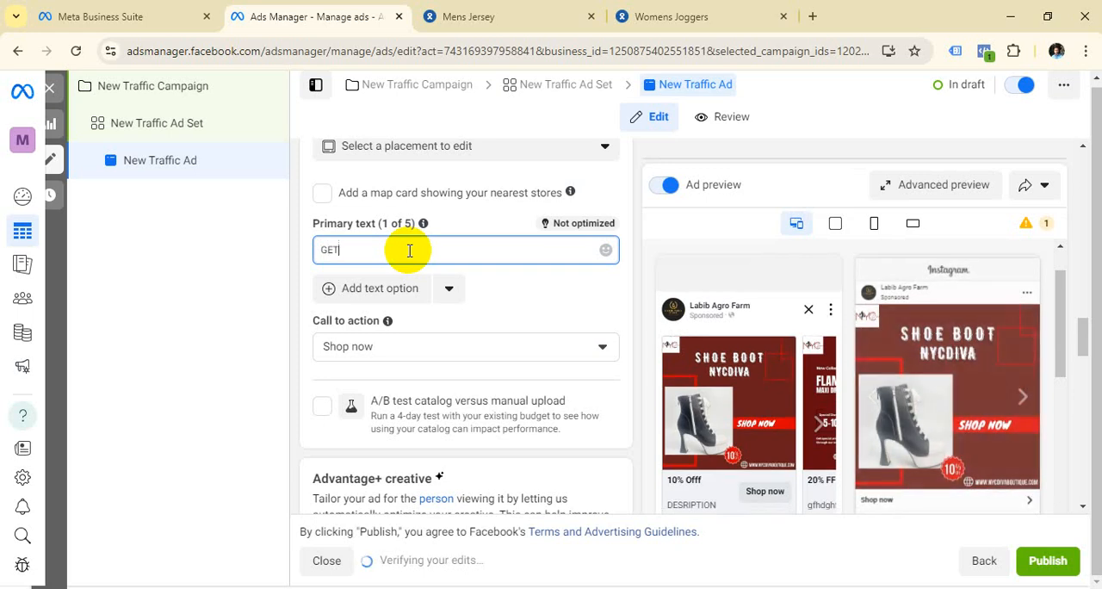
text( THIS)
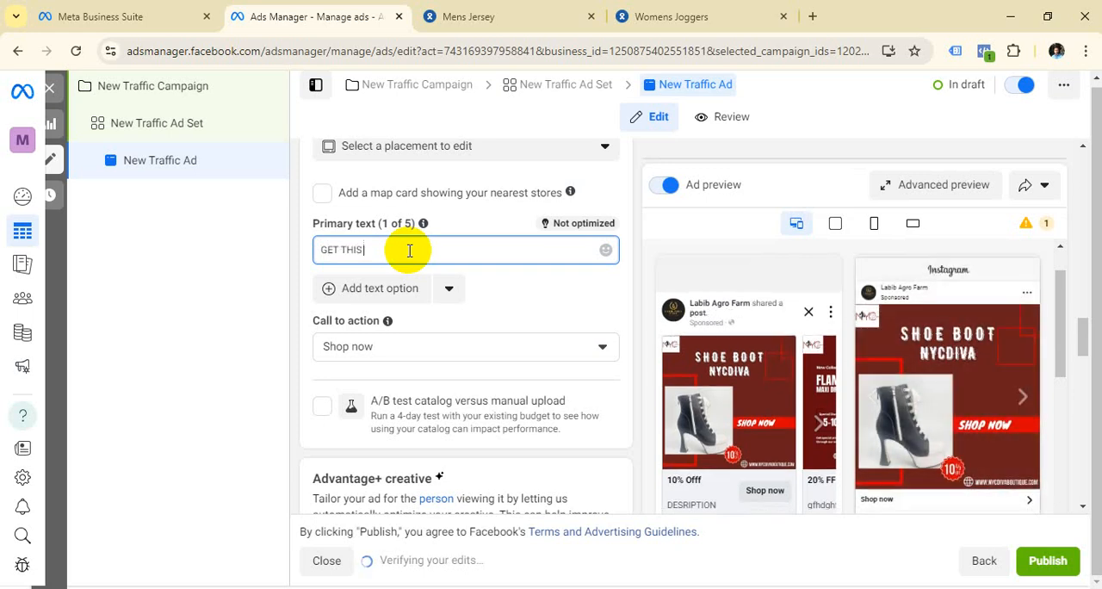
text( OFFER)
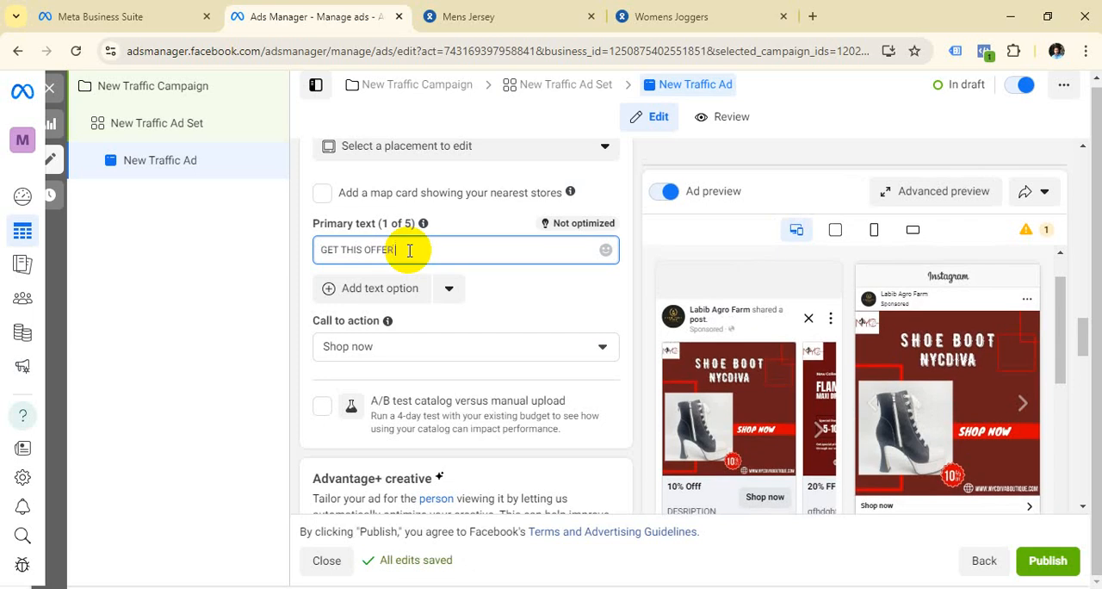
text( NOW)
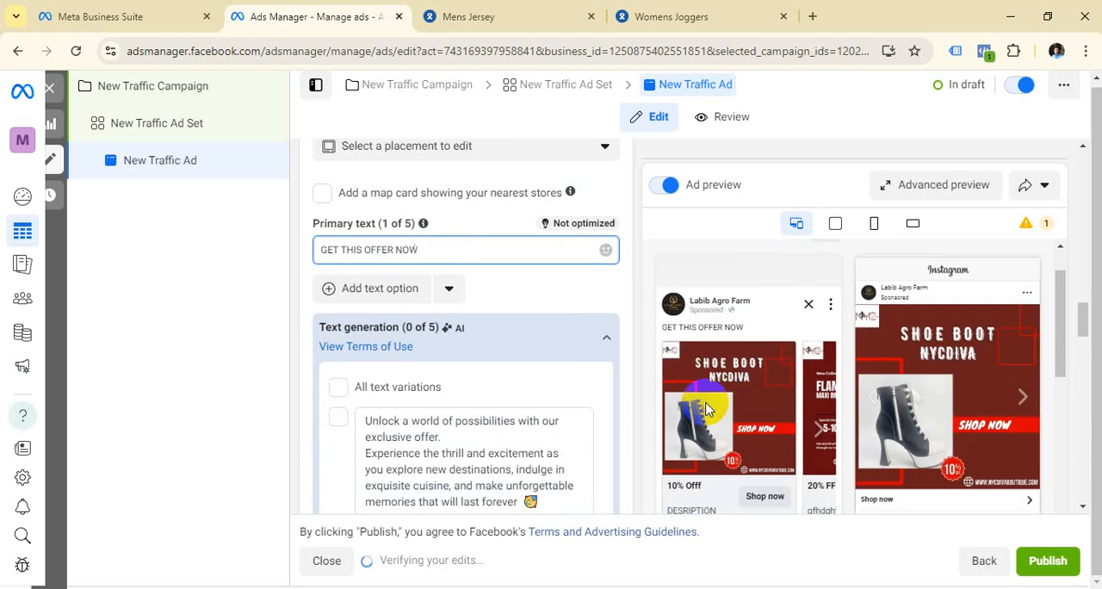
Step: Browse the carousel cards in the Instagram and Facebook feed previews, checking the Flamingo and midi dress cards
scroll(757, 413, down, 1)
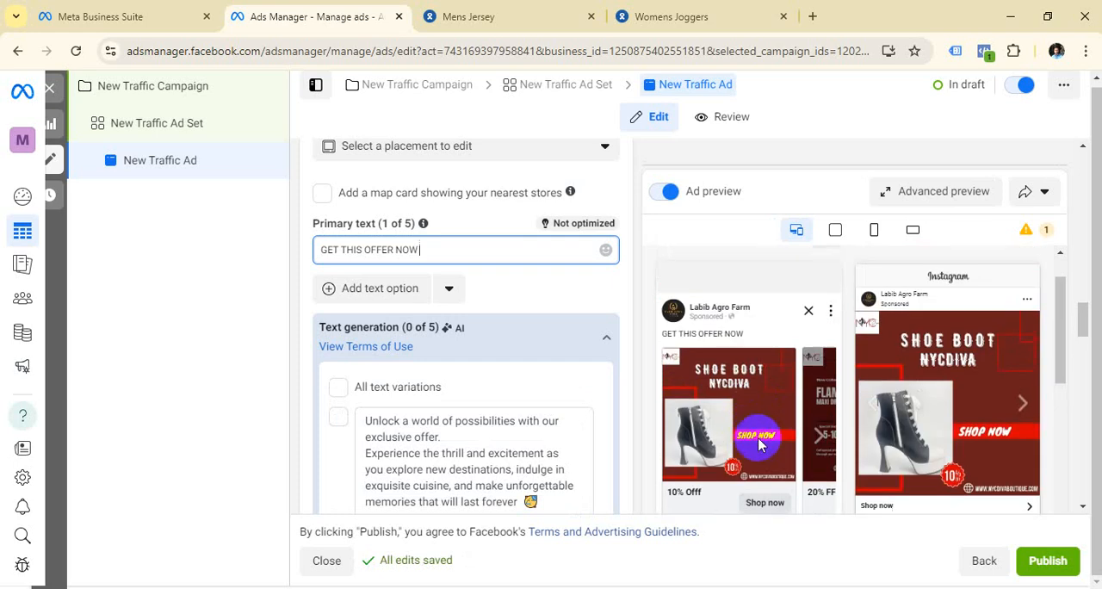
scroll(774, 434, up, 1)
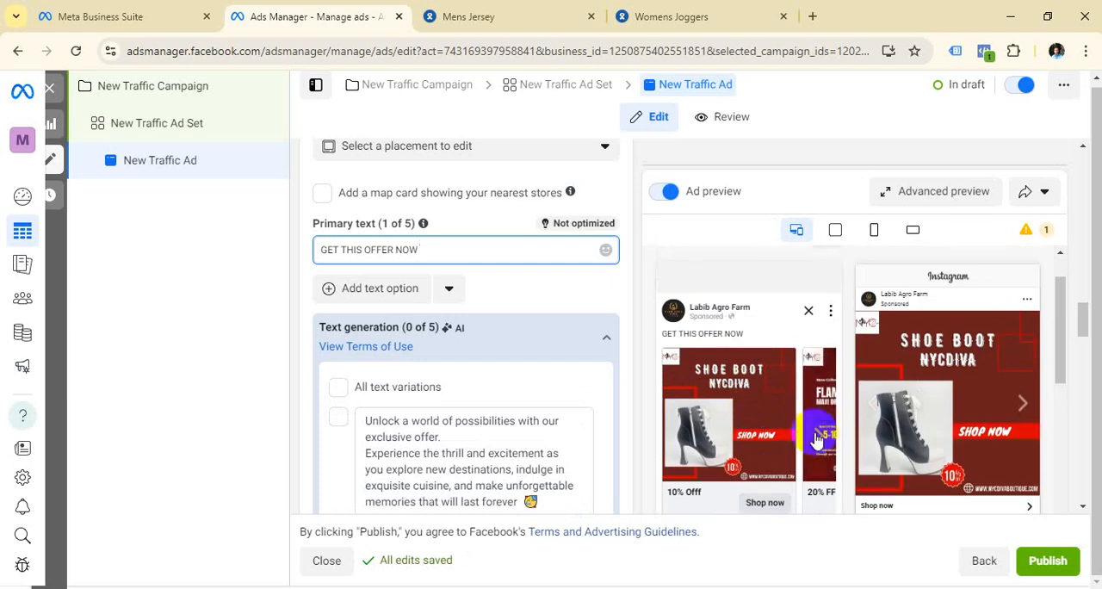
click(1022, 404)
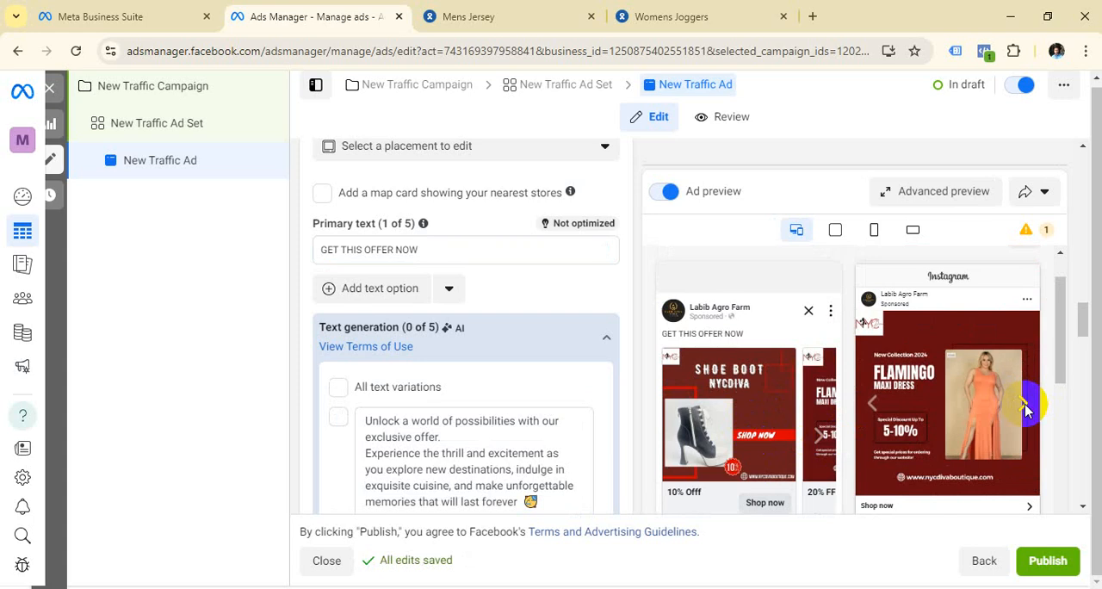
scroll(957, 417, down, 1)
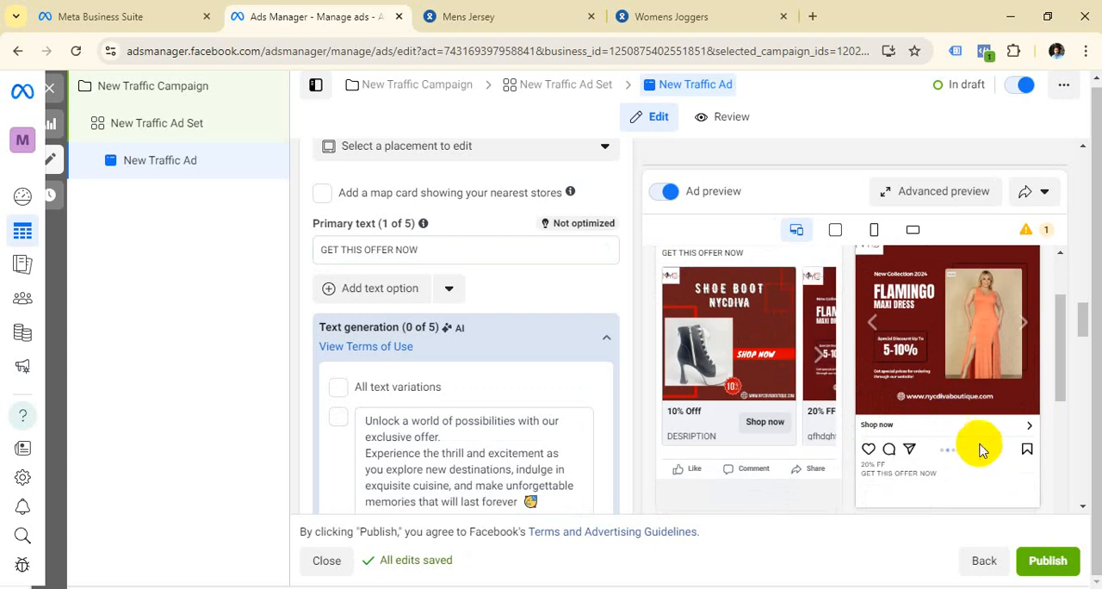
click(819, 360)
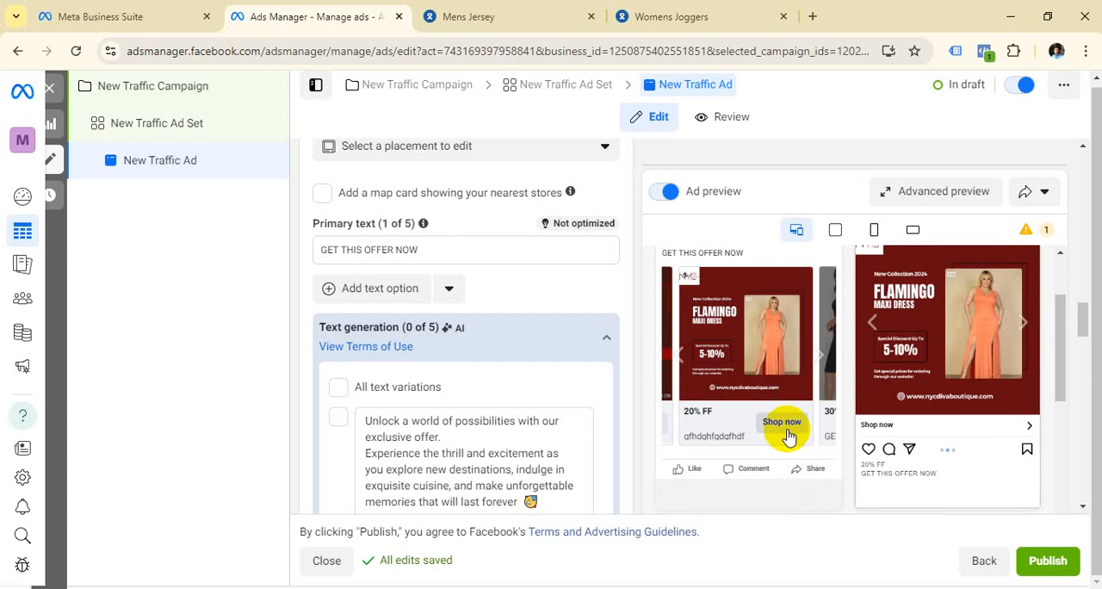
click(820, 357)
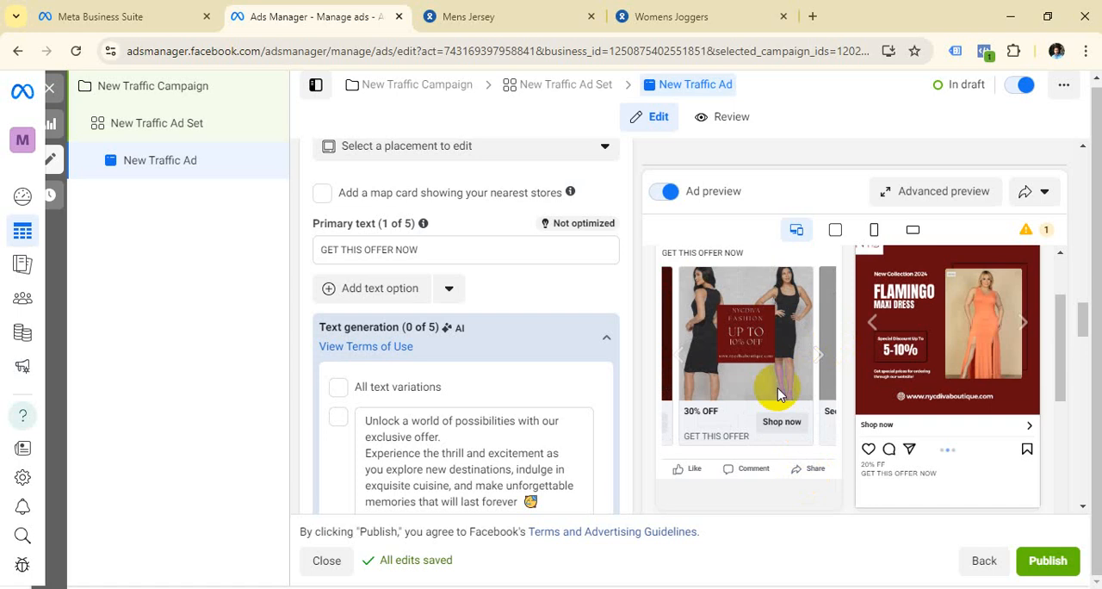
Step: Review the remaining ad settings, from call to action and browser add-ons to tracking, and examine the story previews
scroll(511, 382, down, 5)
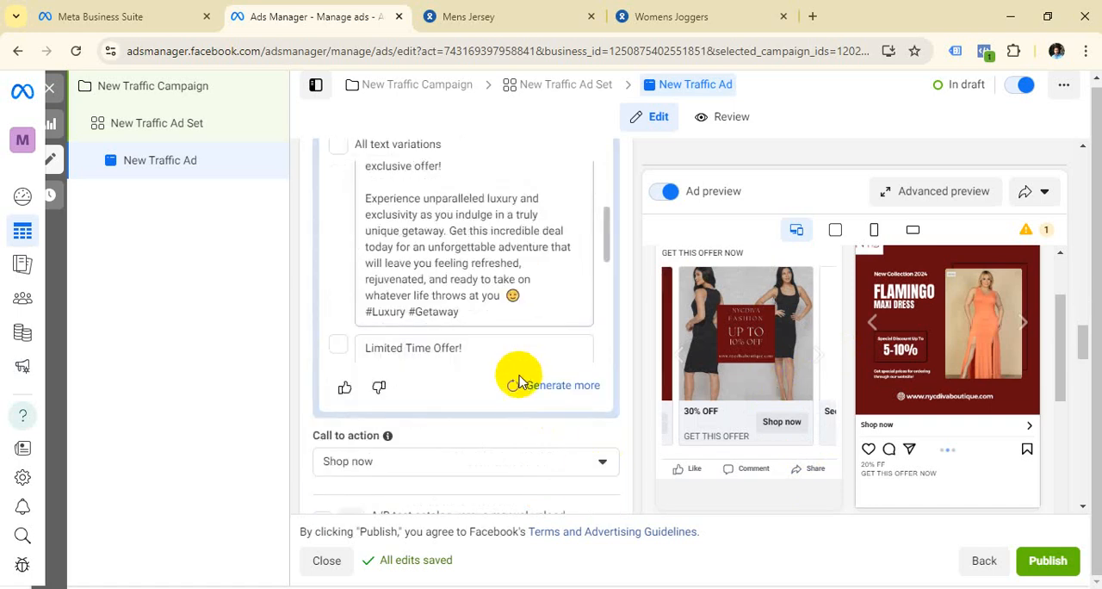
scroll(511, 414, down, 10)
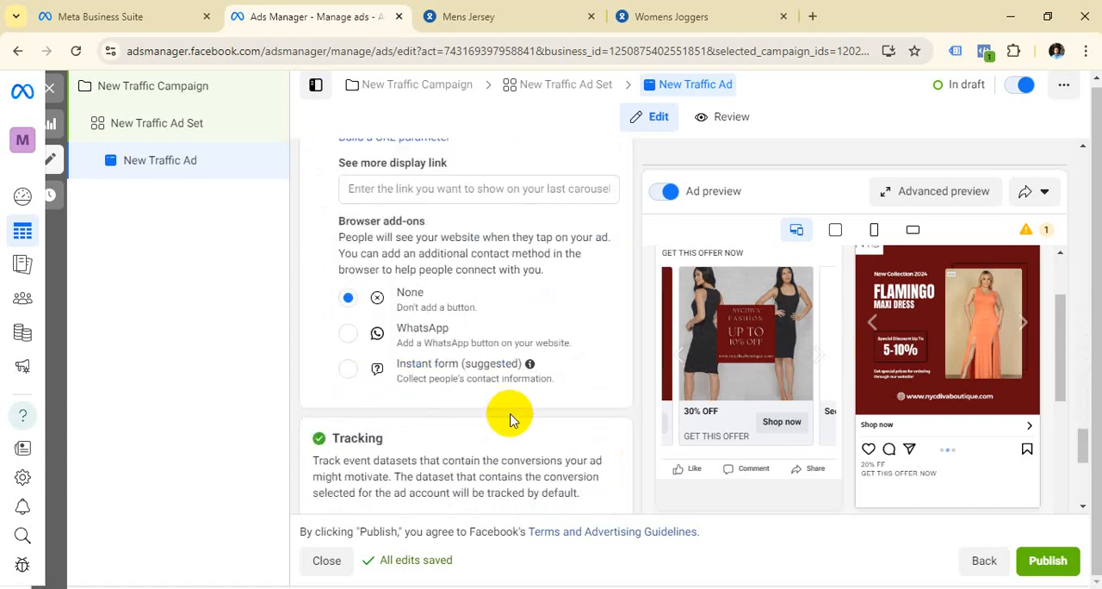
scroll(517, 442, down, 1)
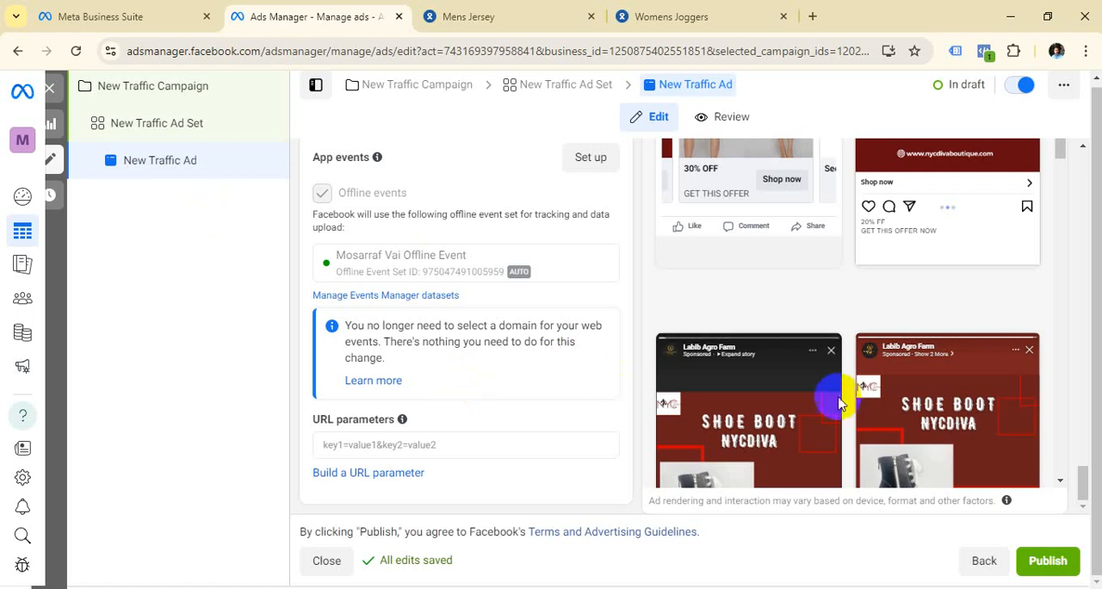
scroll(822, 394, down, 1)
scroll(822, 395, down, 1)
scroll(865, 356, down, 1)
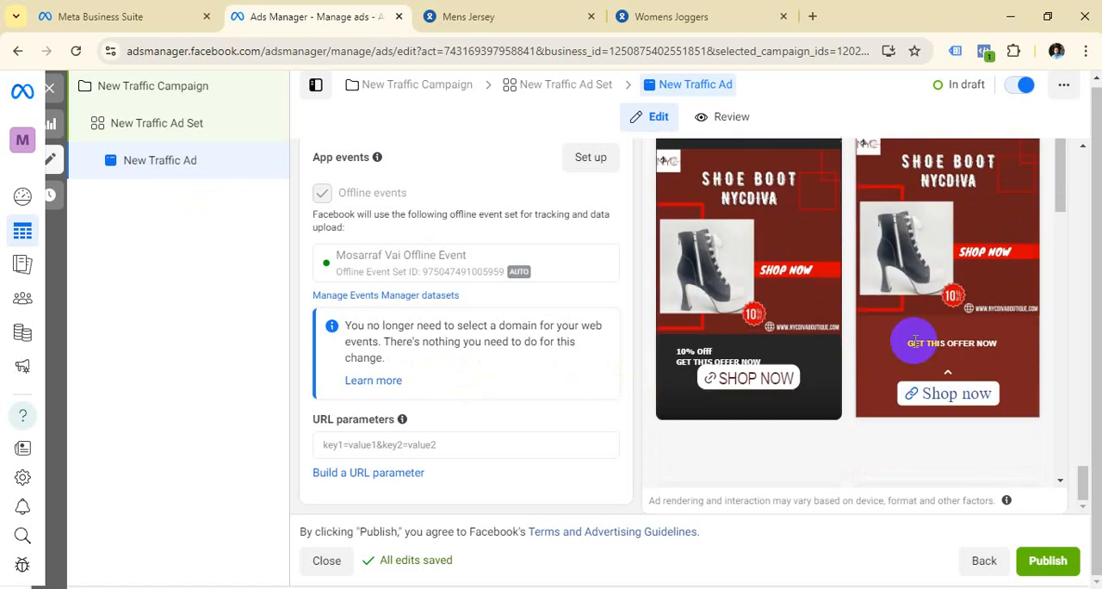